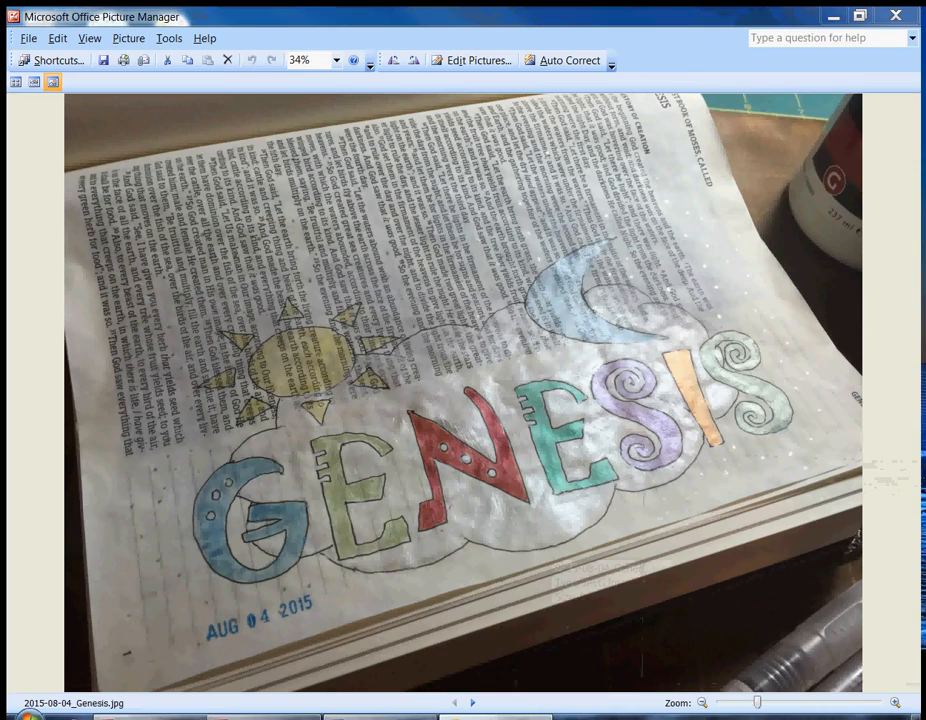
Switch to the browser, open the Paint.NET site from the paint.net search results, and put the browser window aside.
mouse_move(925, 30)
left_mouse_down()
mouse_move(518, 46)
mouse_move(296, 72)
mouse_move(318, 64)
left_mouse_up()
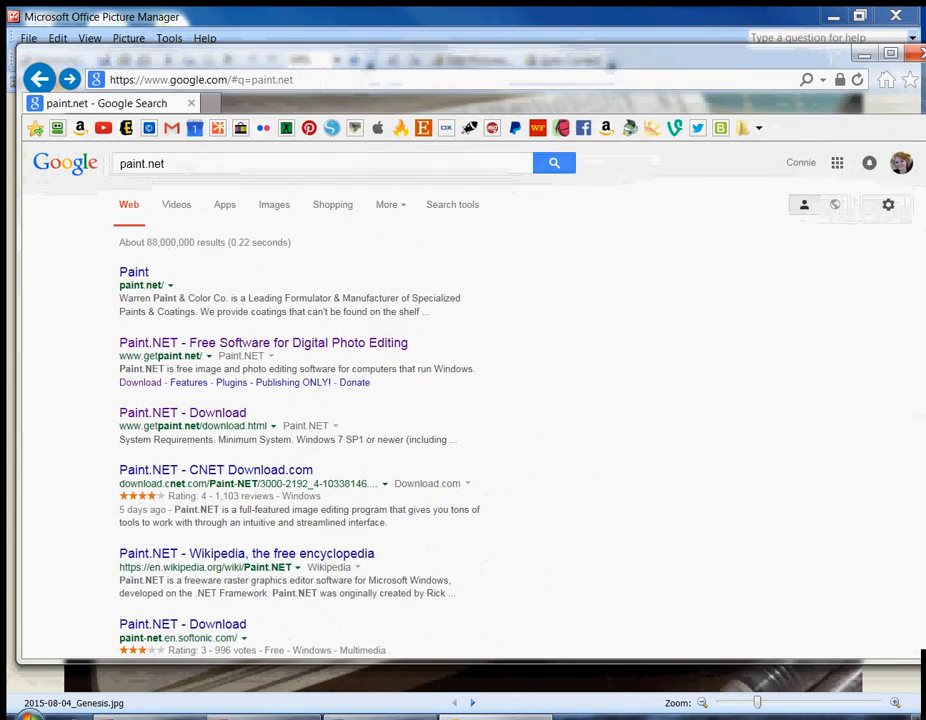
left_click_drag(912, 310, 888, 308)
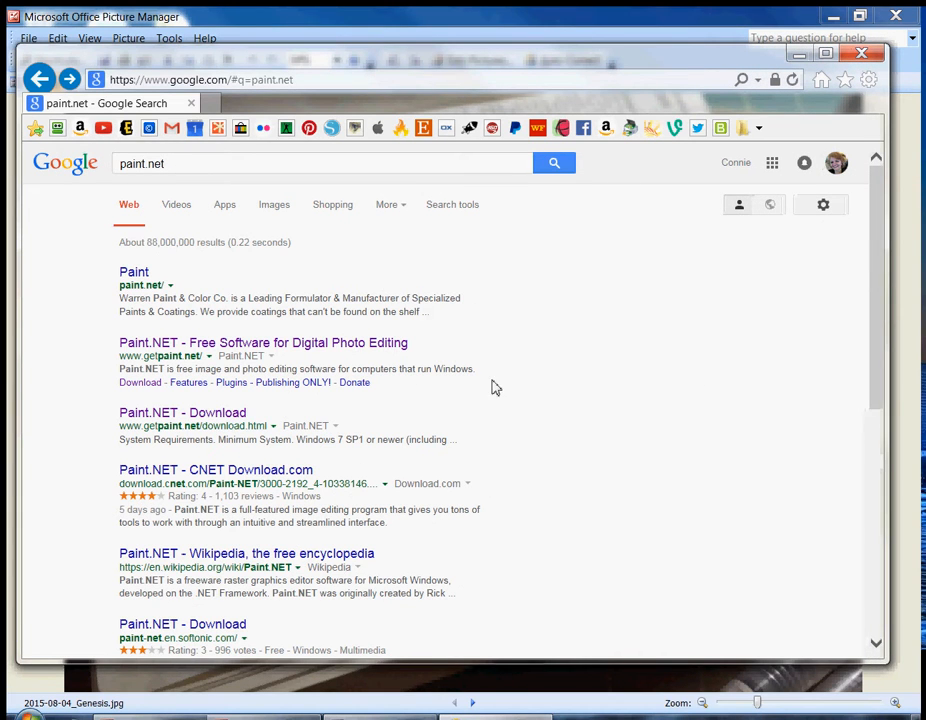
left_click_drag(343, 60, 349, 66)
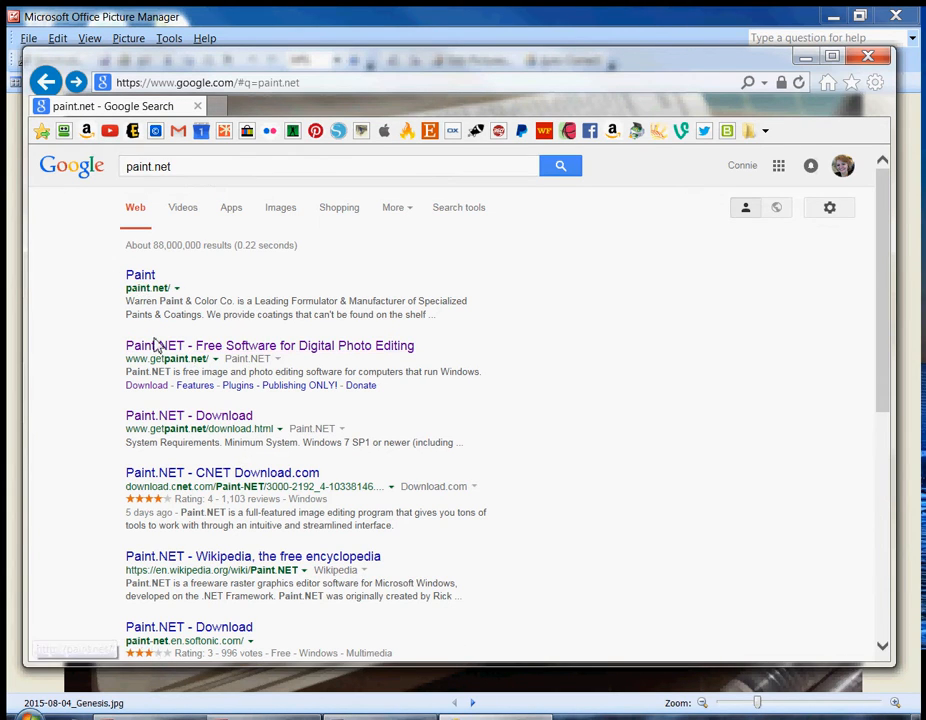
left_click(222, 356)
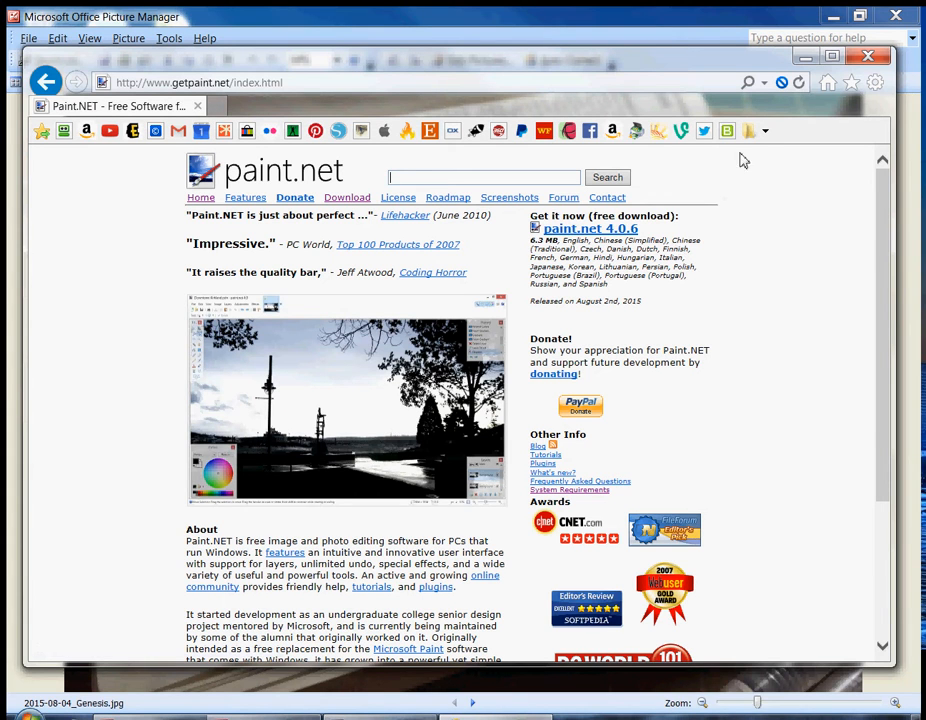
left_click_drag(724, 64, 925, 64)
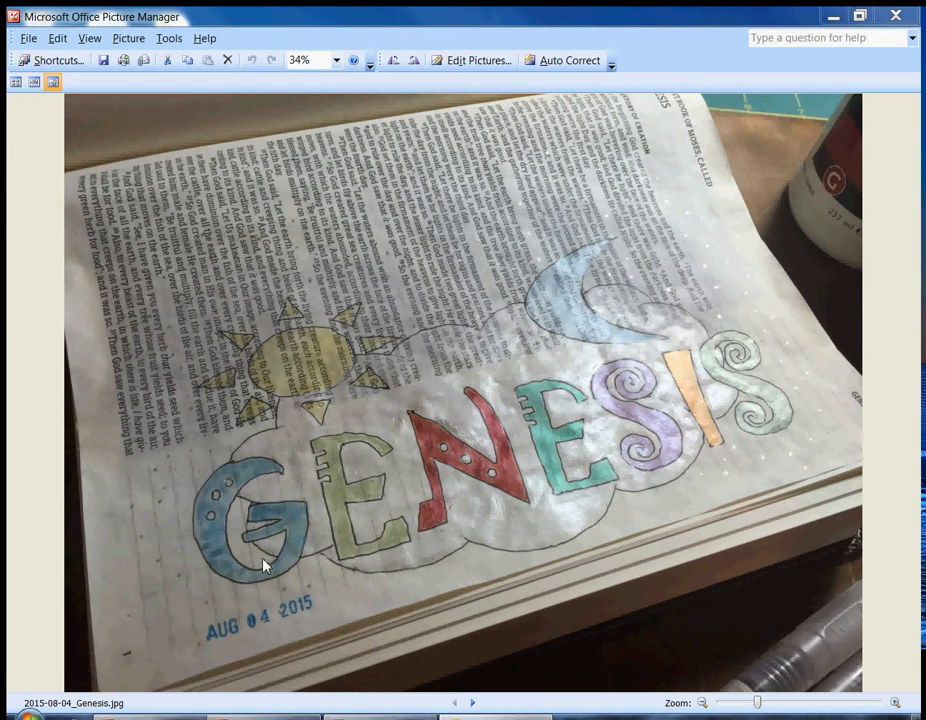
Switch to a blank Microsoft Word document and centre its paragraph alignment.
key("super")
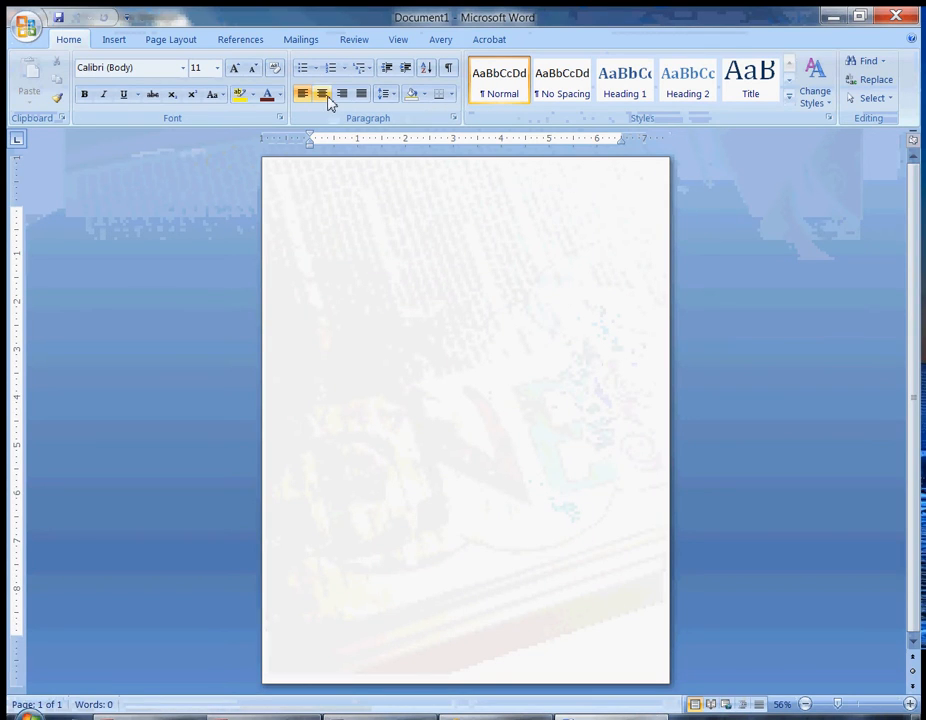
left_click(323, 94)
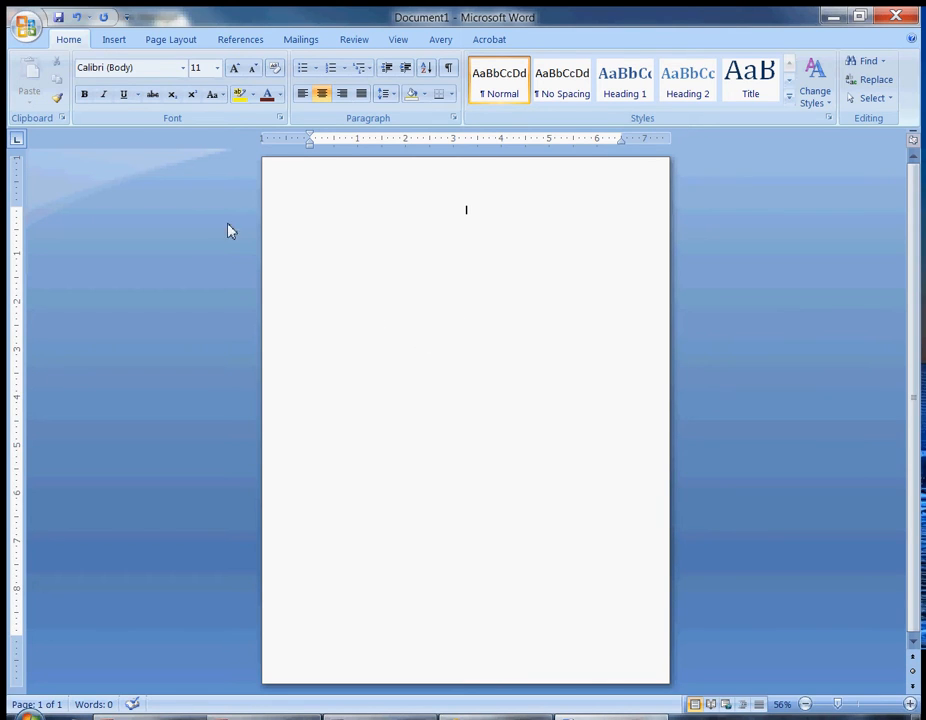
Insert the picture benchsugar_copy.png from the DigiStamps folder on Local Disk (E:) into the document.
left_click(115, 42)
left_click(160, 95)
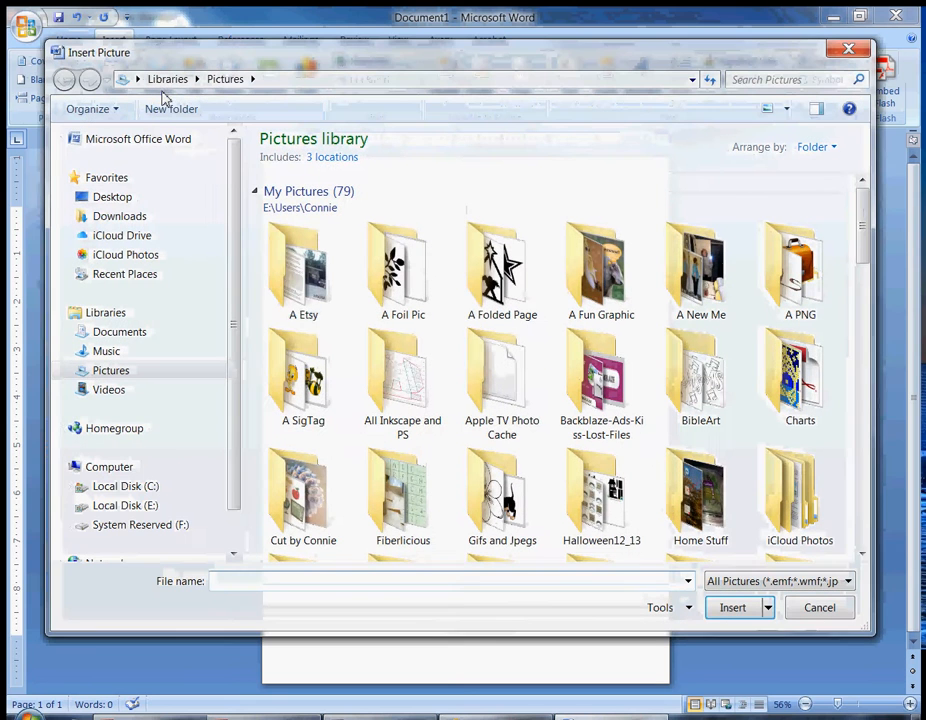
left_click(155, 508)
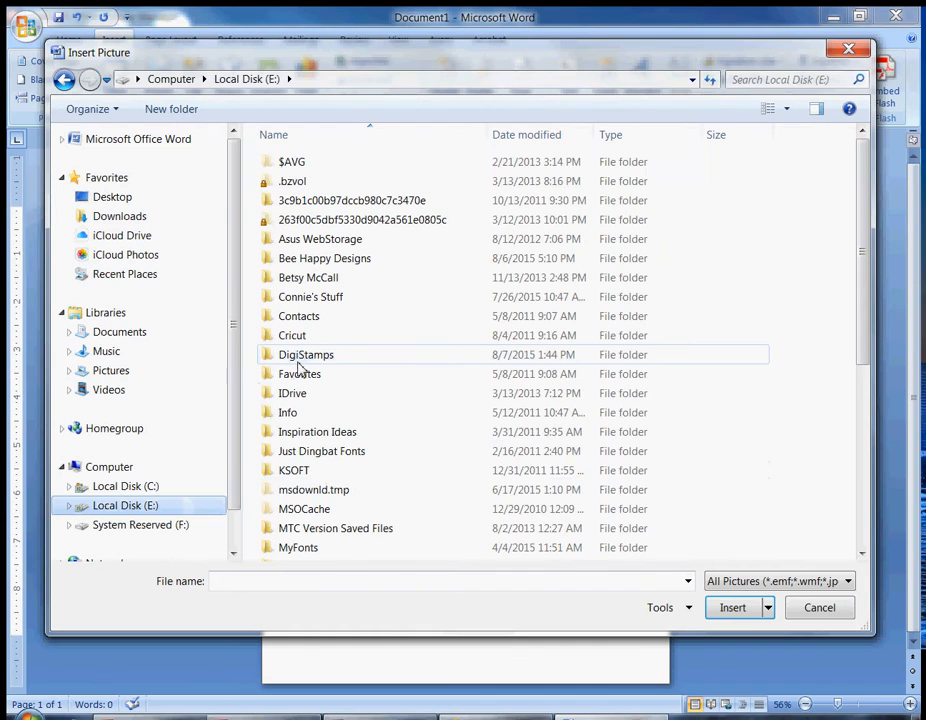
left_click(300, 360)
double_click(300, 357)
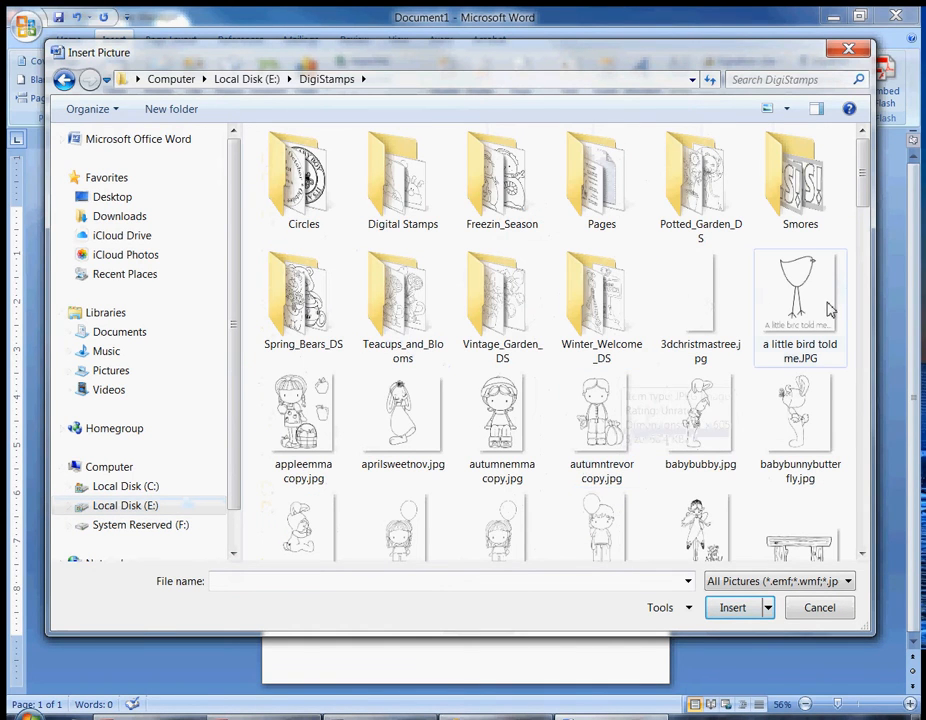
left_click_drag(866, 200, 871, 235)
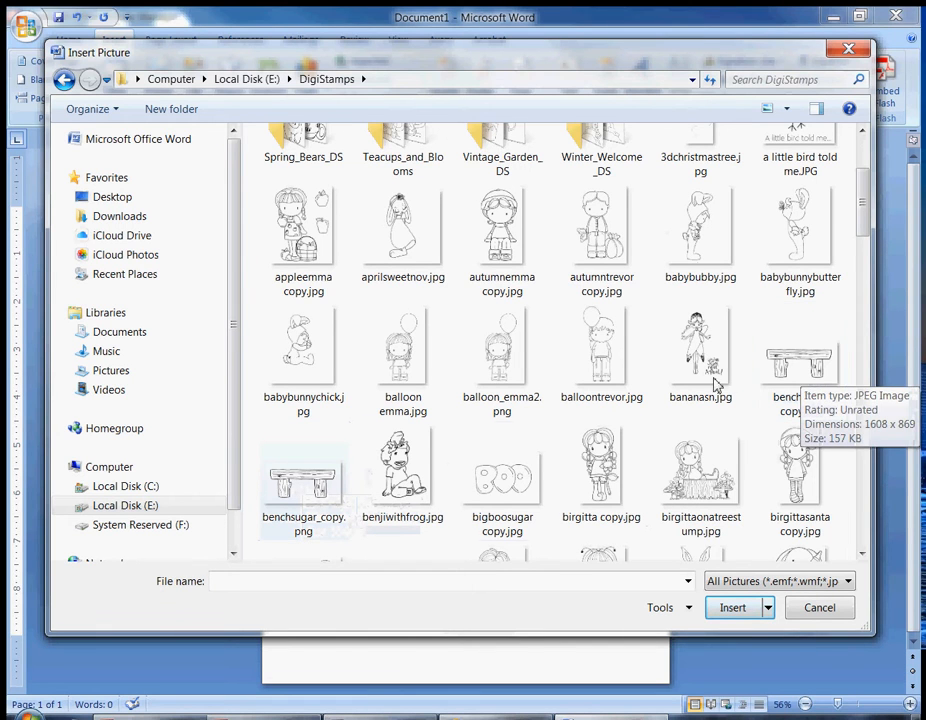
double_click(308, 480)
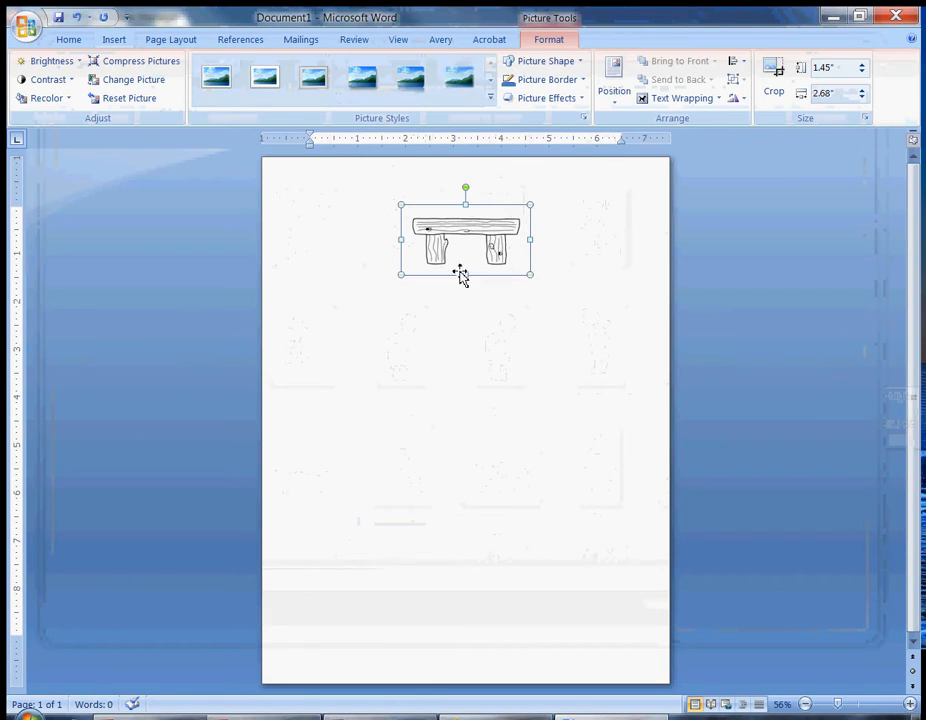
Set the bench picture's text wrapping to In Front of Text and move it down near the middle of the page.
mouse_move(471, 244)
left_mouse_down()
mouse_move(436, 325)
mouse_move(467, 240)
left_mouse_up()
right_click(461, 248)
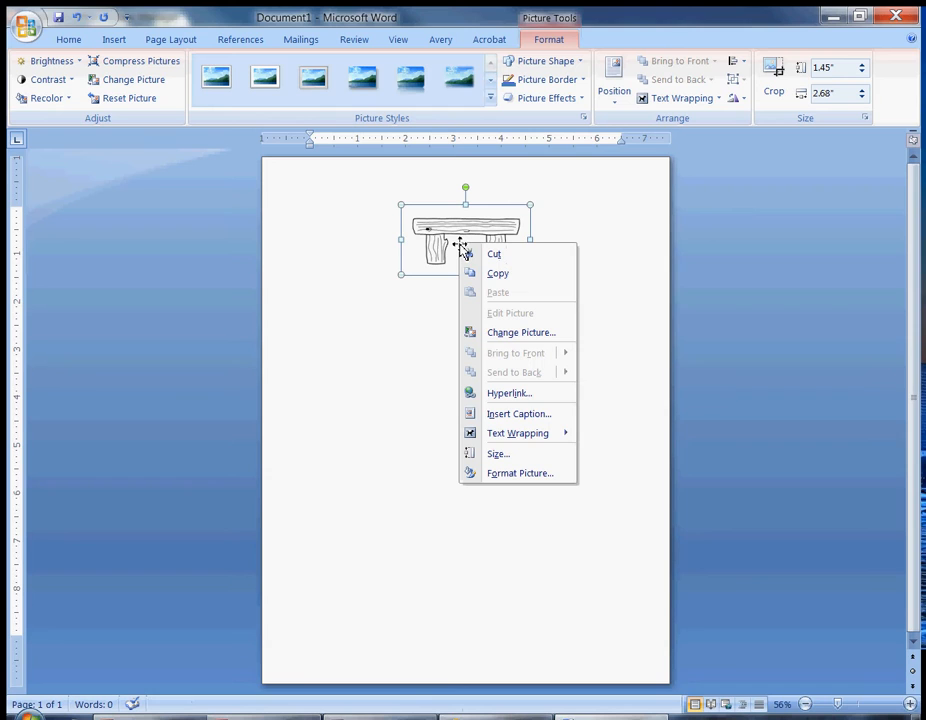
mouse_move(502, 438)
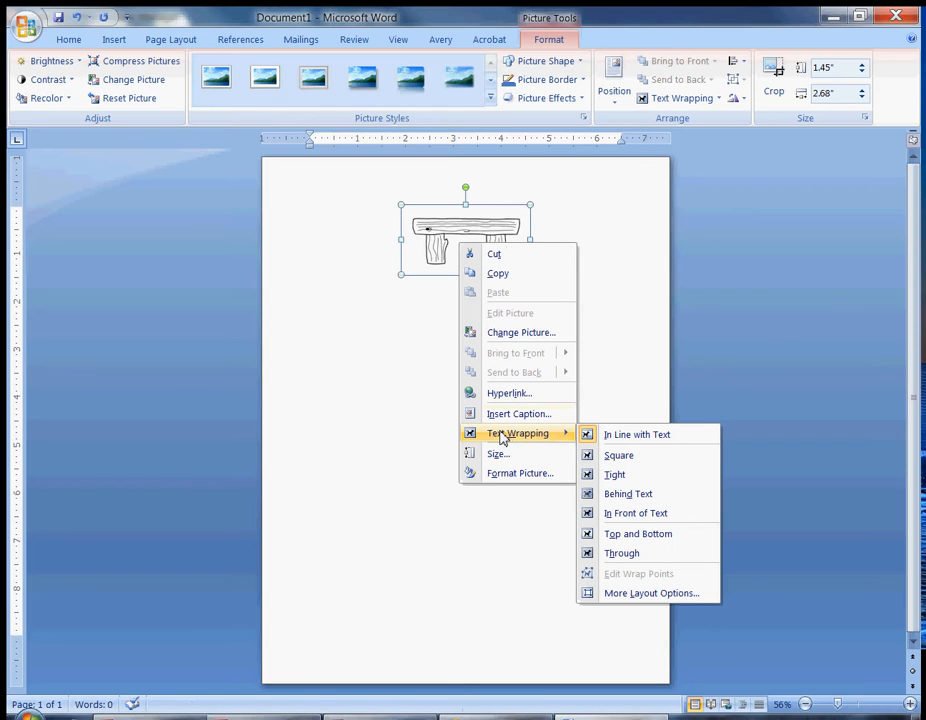
left_click(622, 514)
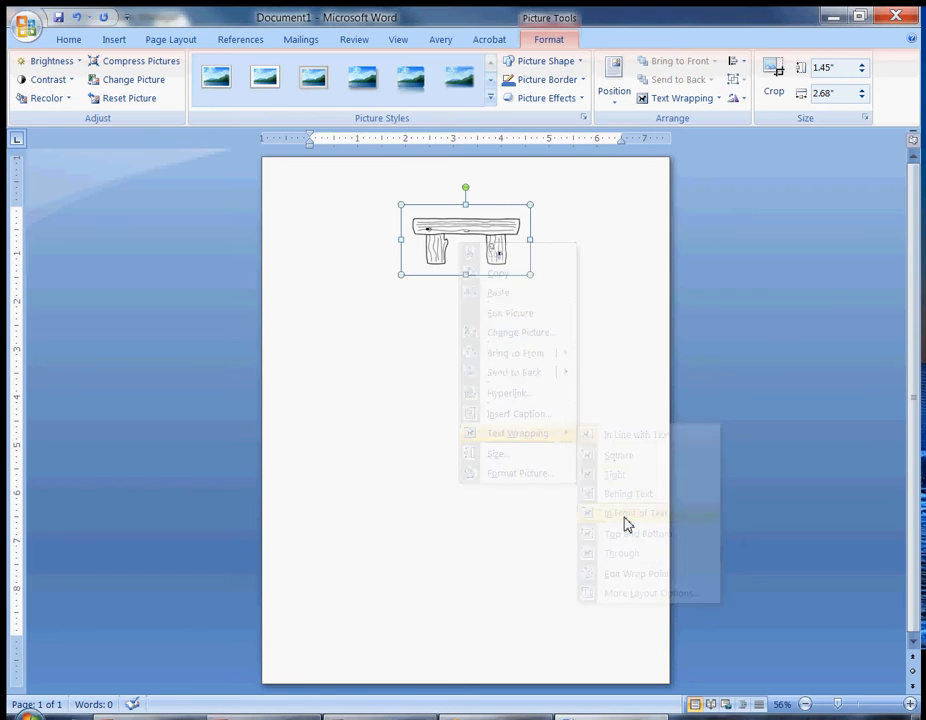
left_click_drag(487, 240, 478, 377)
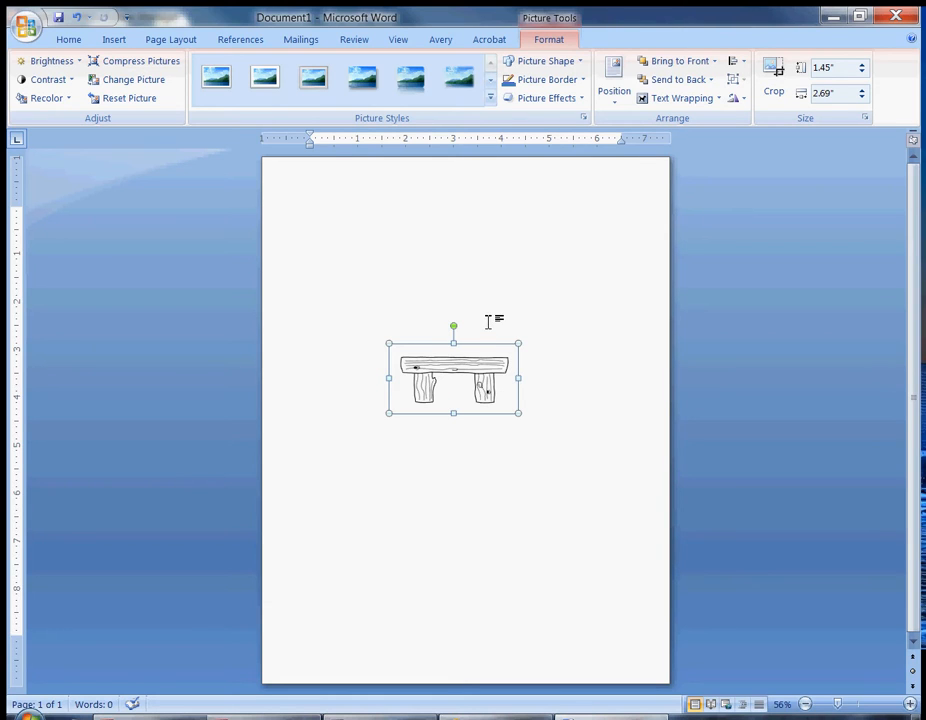
Insert balloon emma.jpg from the DigiStamps folder and enlarge it to about 4.34" high by 2.67" wide.
left_click(488, 321)
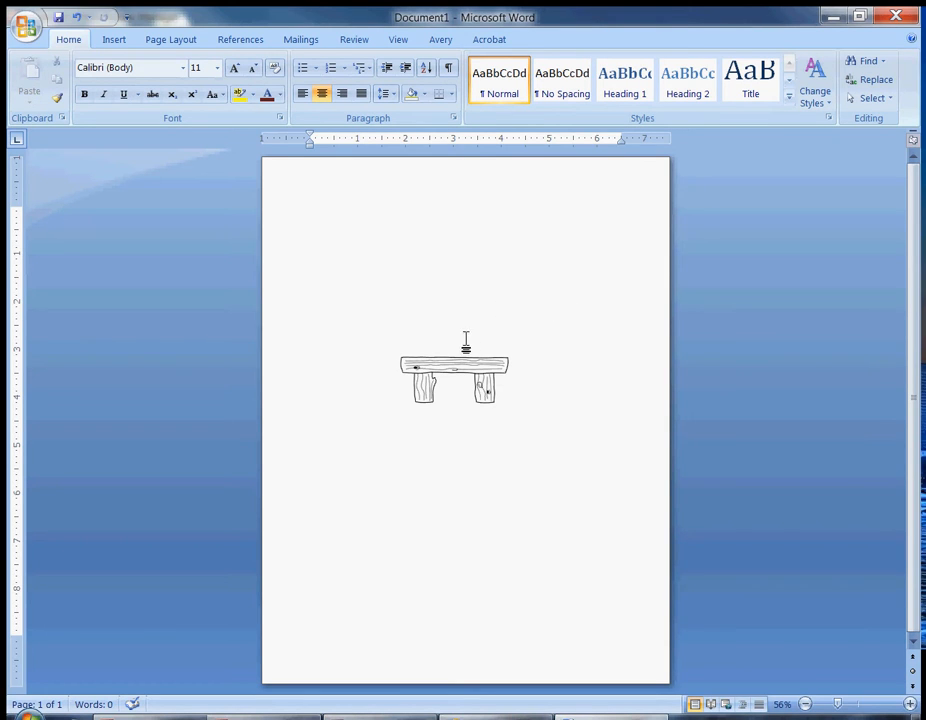
left_click(114, 41)
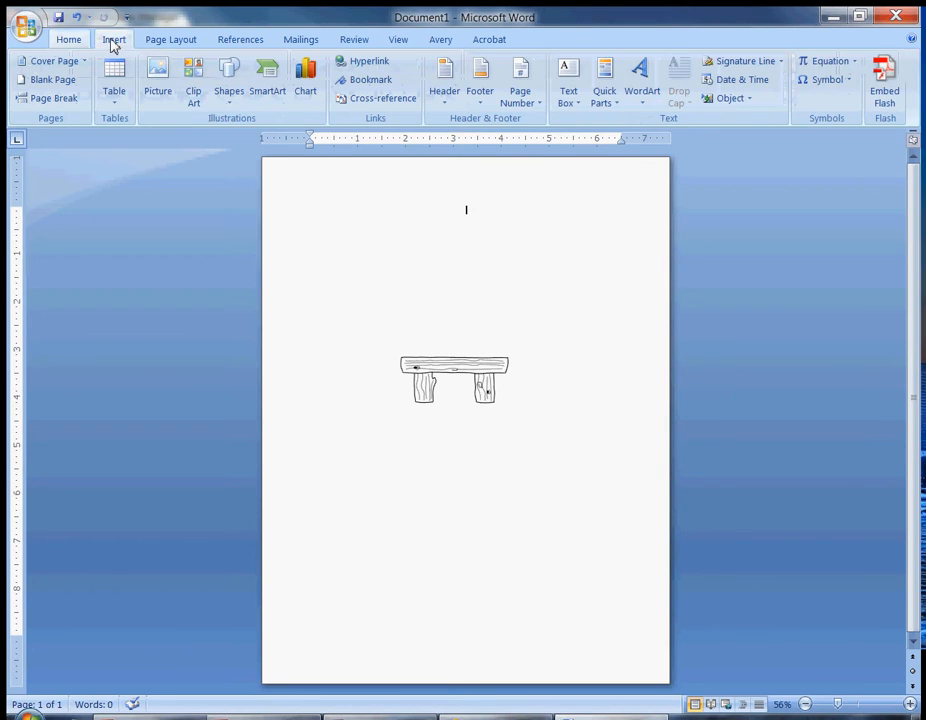
left_click(158, 85)
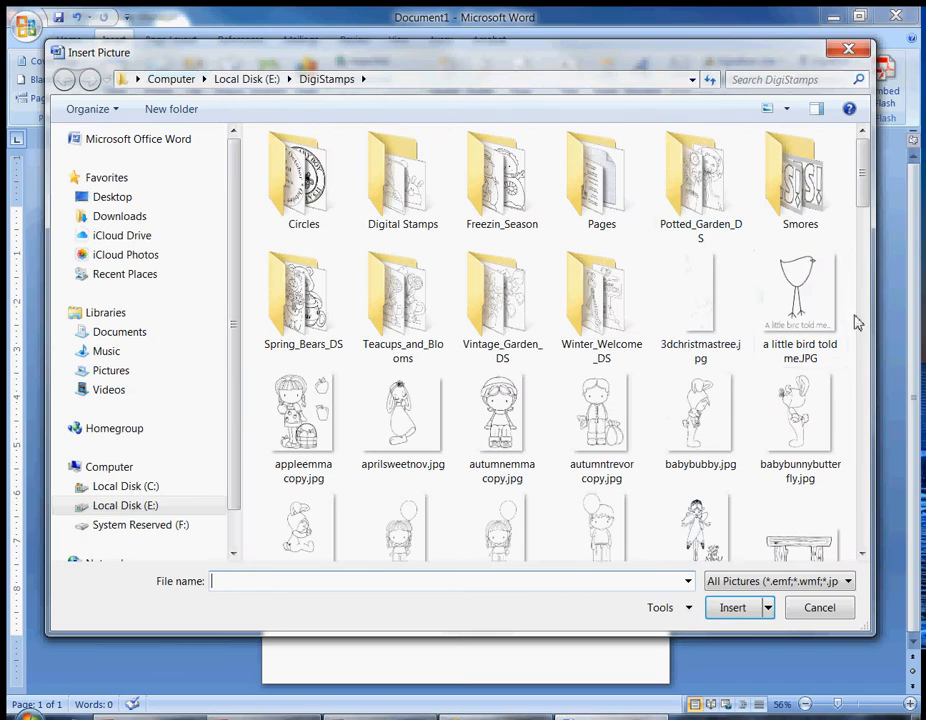
left_click_drag(870, 203, 870, 231)
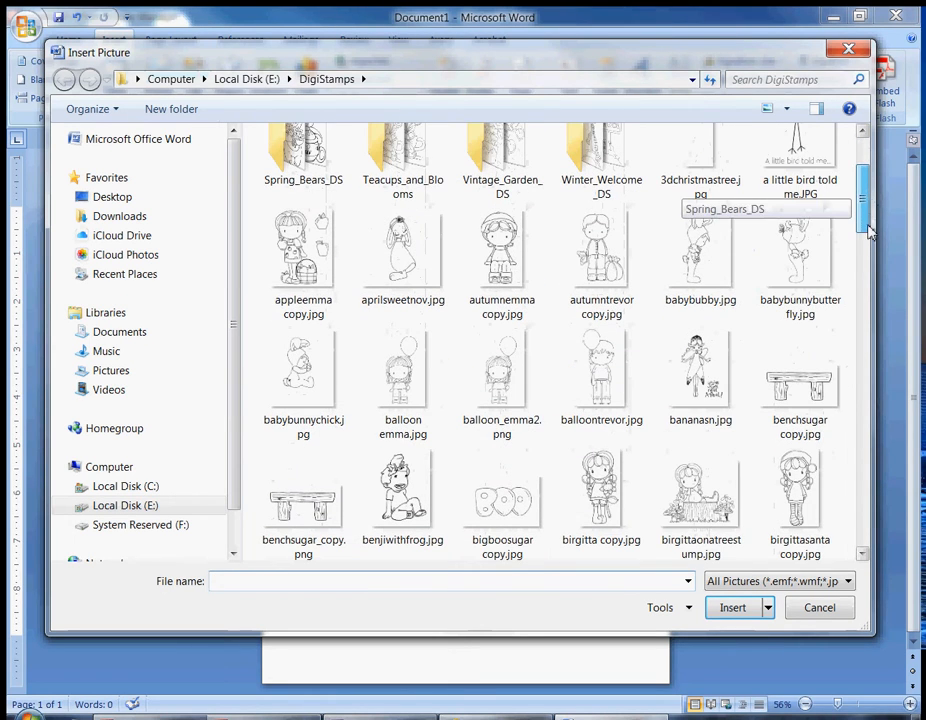
double_click(403, 390)
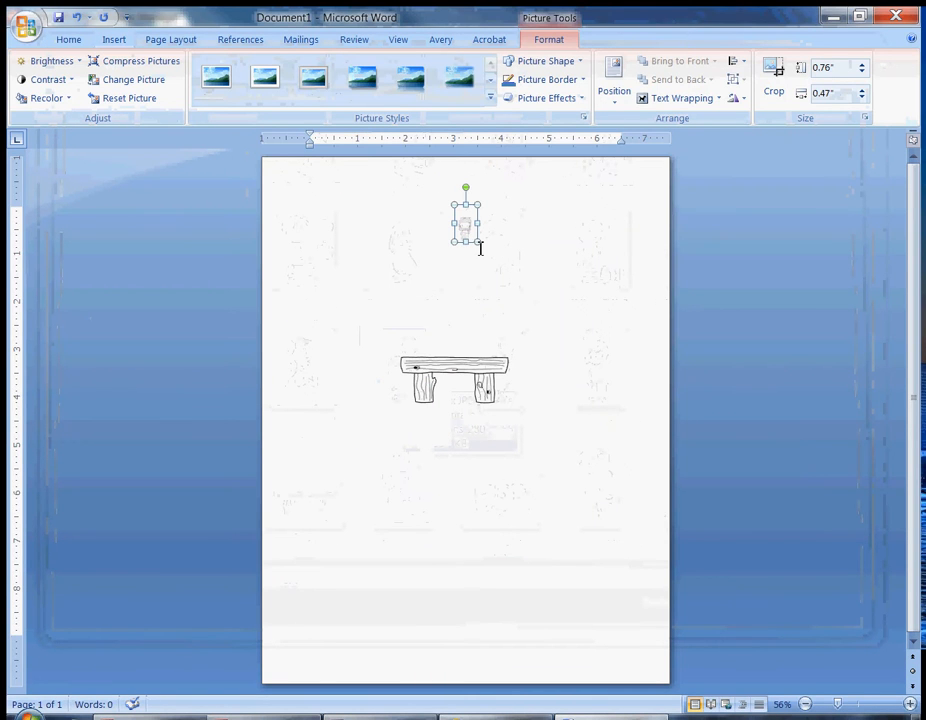
left_click_drag(476, 245, 569, 415)
Set the balloon emma.jpg picture's text wrapping to In Front of Text.
right_click(476, 295)
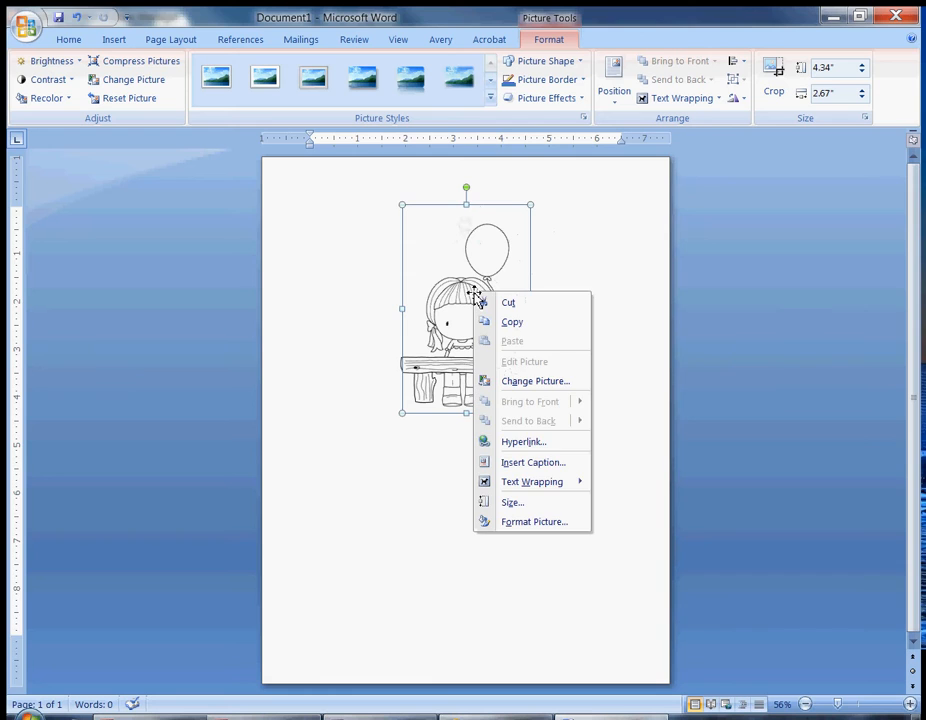
mouse_move(532, 484)
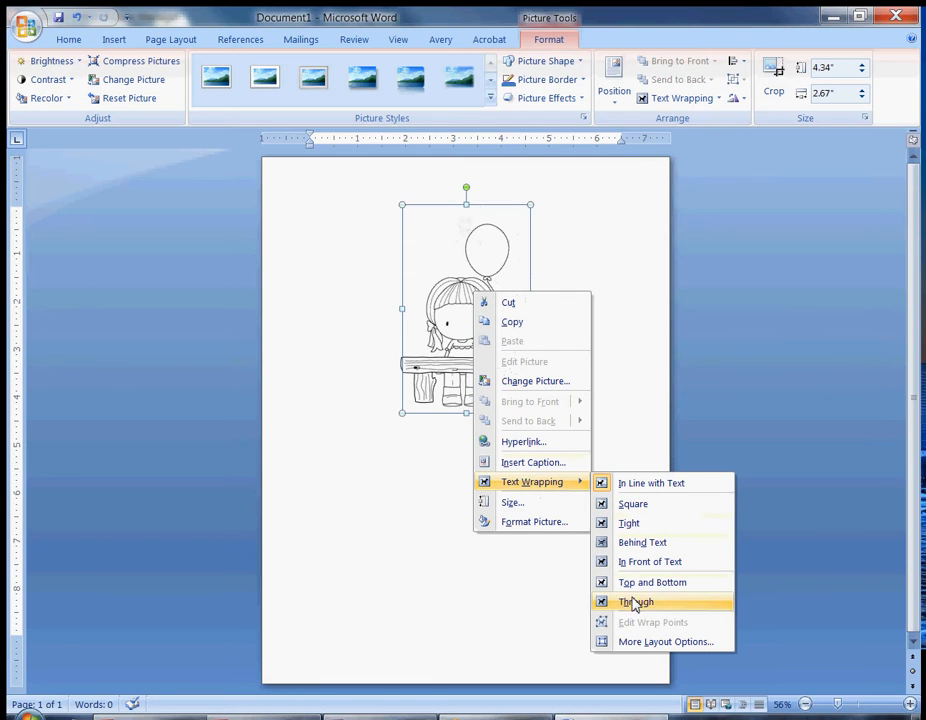
left_click(642, 561)
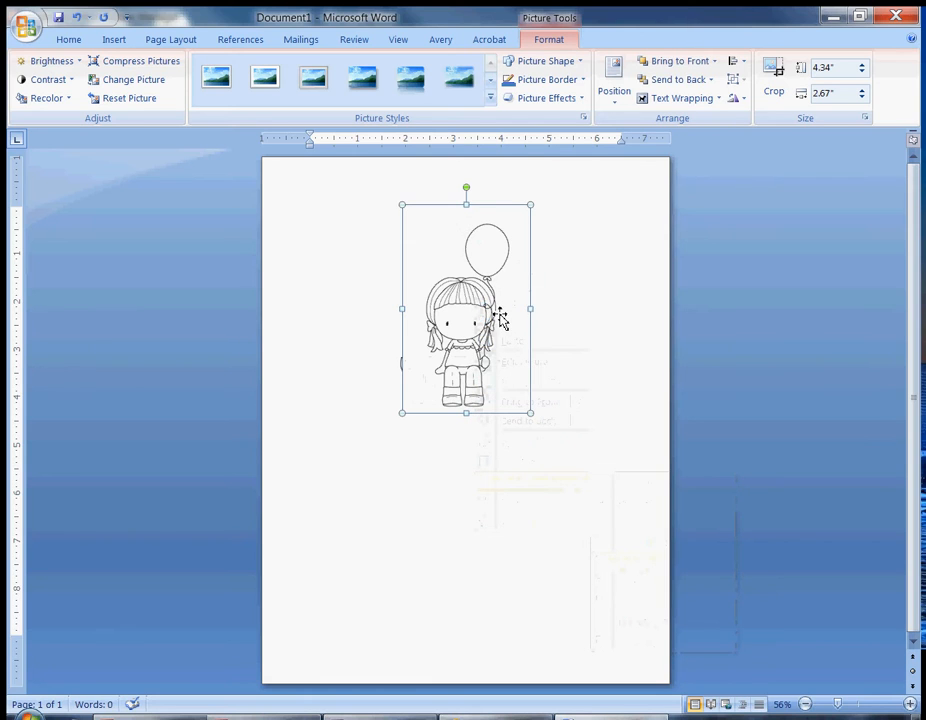
Move the JPG girl picture over the right part of the bench, then delete it.
left_click_drag(483, 285, 534, 271)
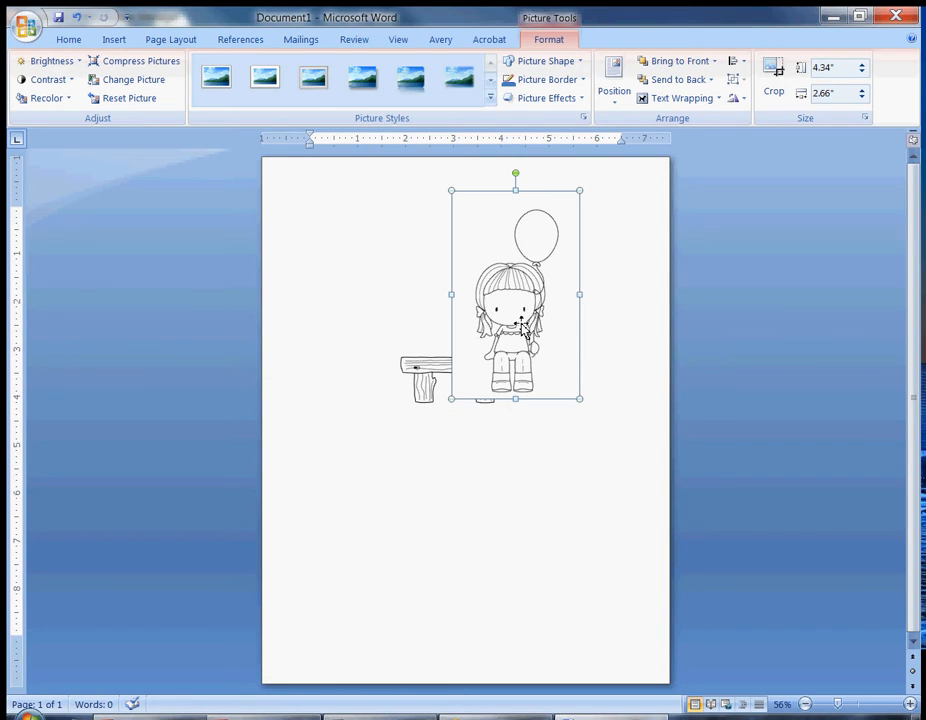
key("Delete")
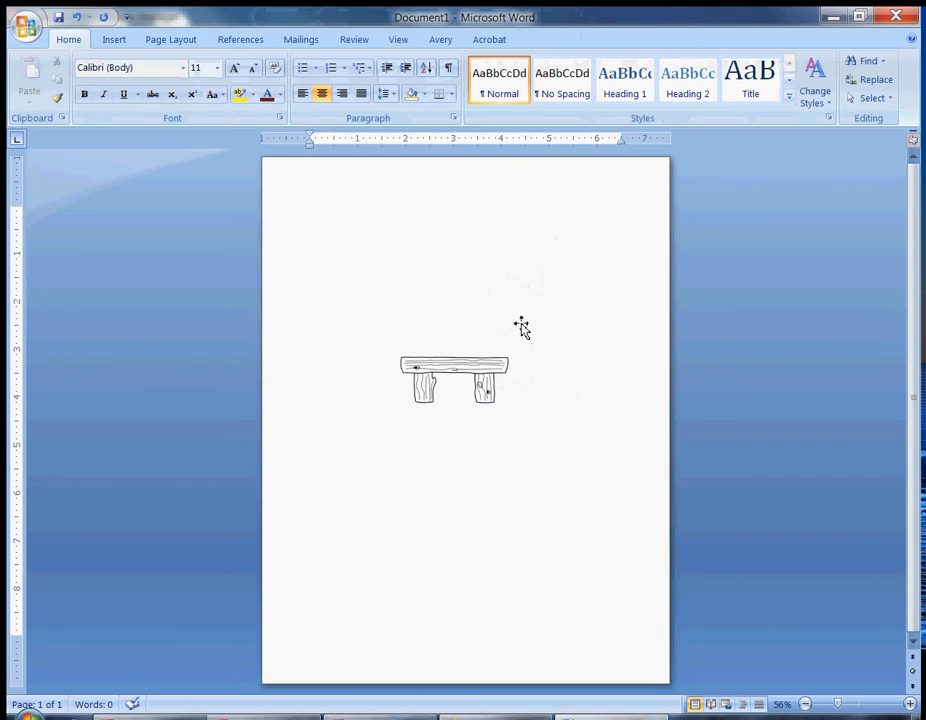
Insert balloon_emma2.png from the DigiStamps folder and enlarge it to about 5.02" high by 3.08" wide.
left_click(116, 41)
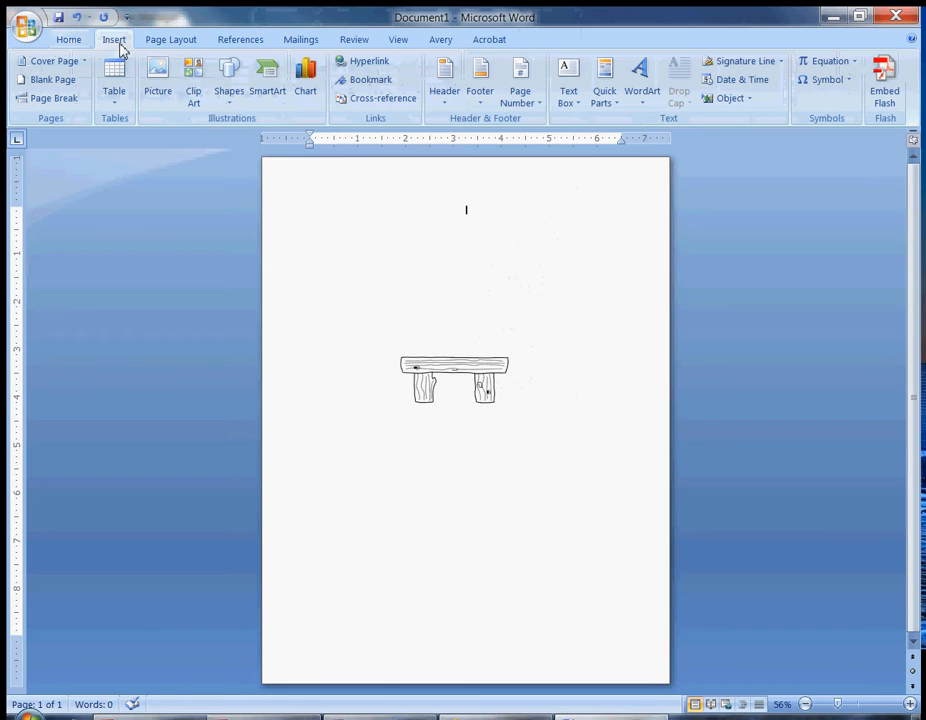
left_click(162, 94)
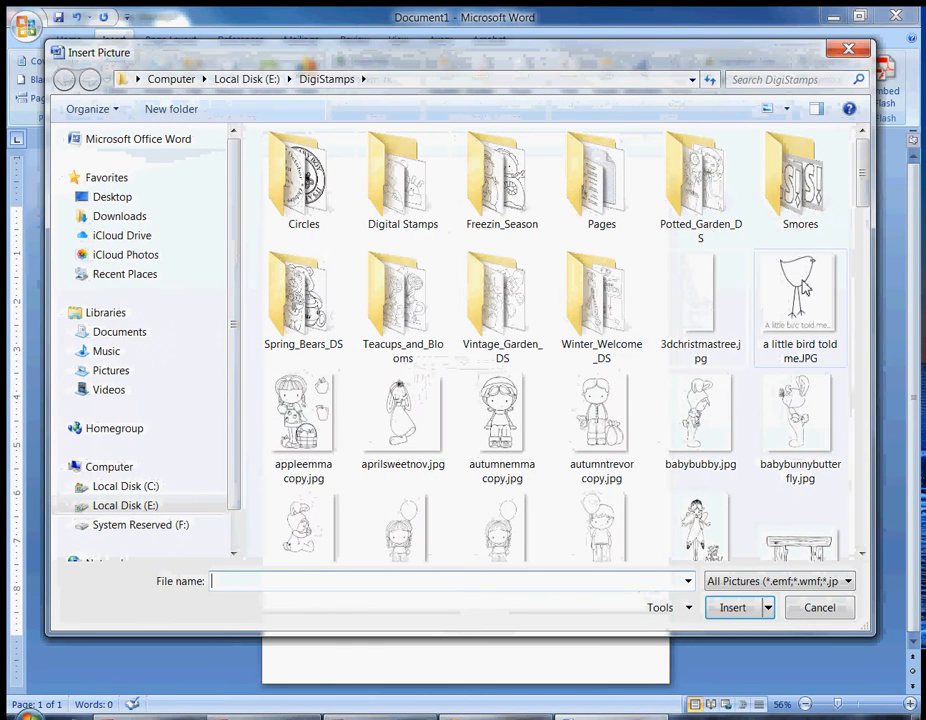
scroll(628, 145, "down", 2)
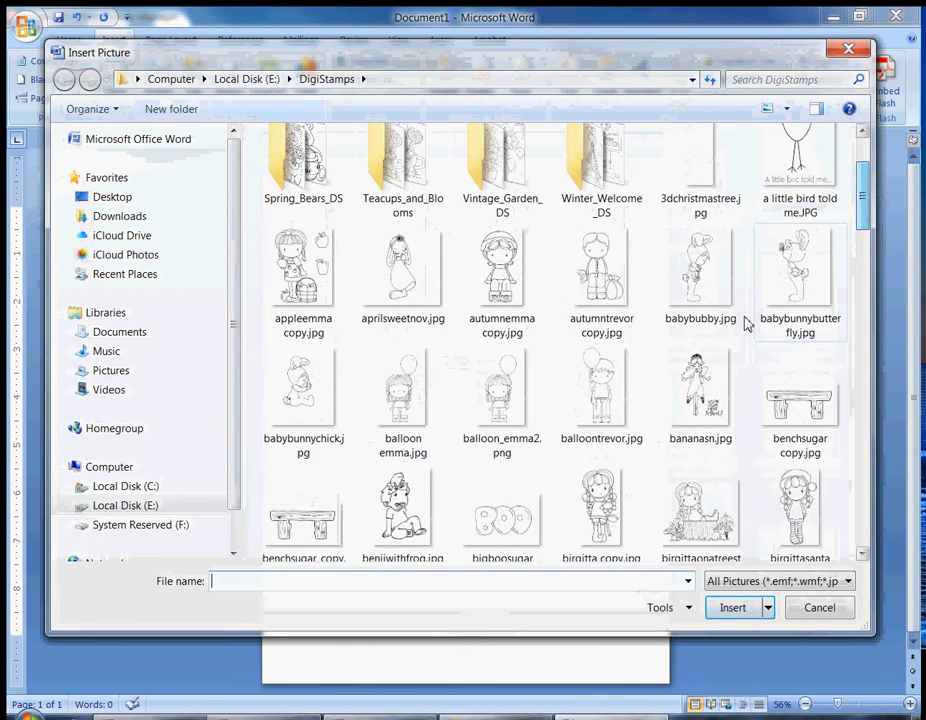
double_click(513, 420)
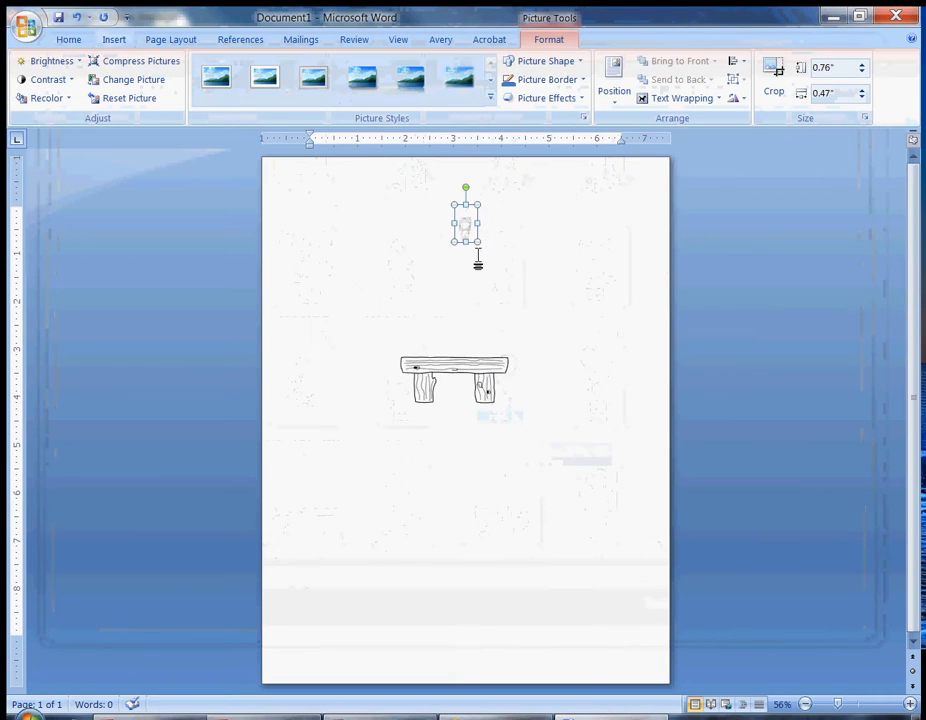
left_click_drag(480, 242, 599, 446)
Set the balloon_emma2.png picture's text wrapping to In Front of Text.
right_click(482, 264)
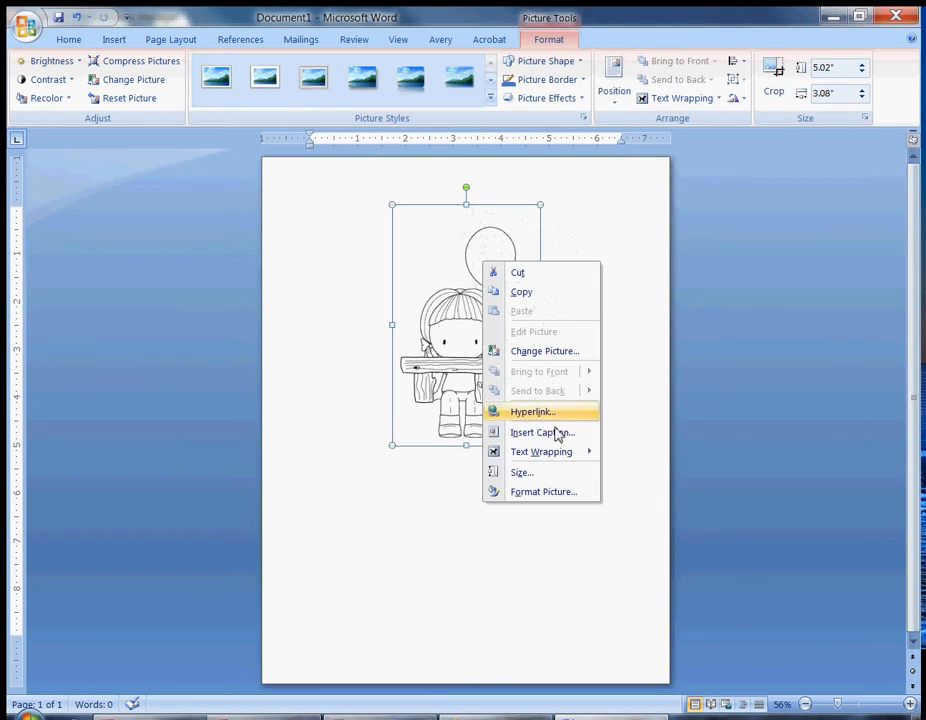
mouse_move(563, 454)
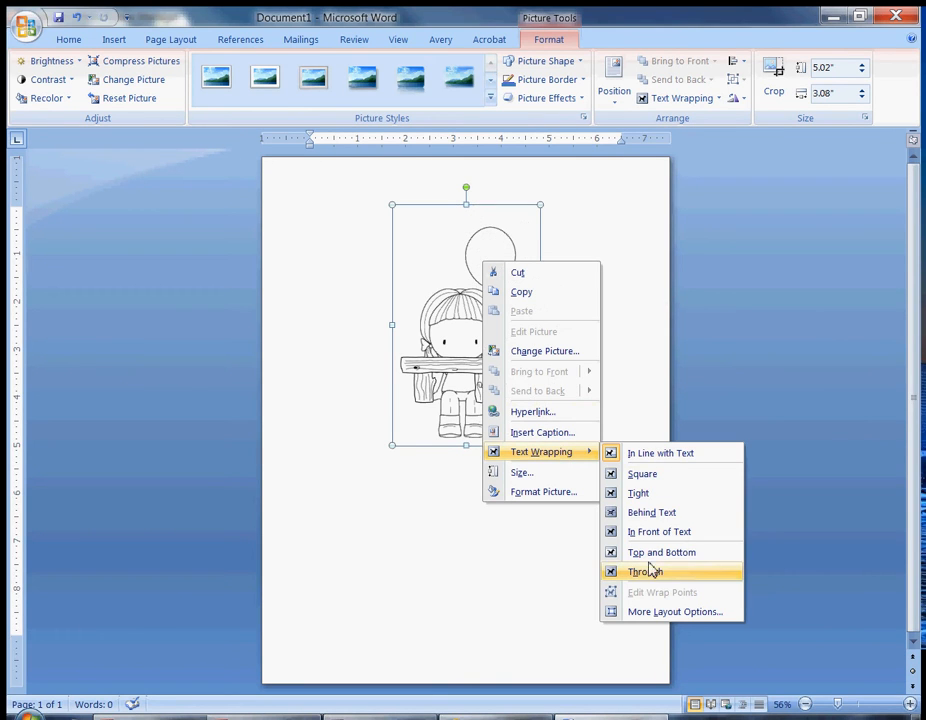
left_click(652, 533)
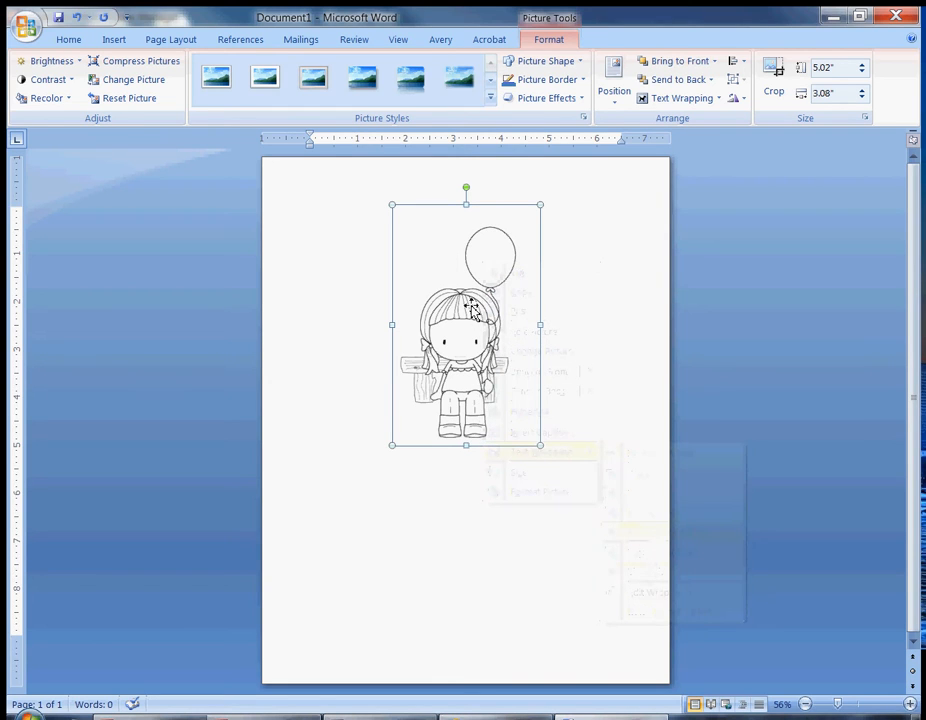
Shrink the transparent girl picture to about 4.21" high by 2.59" wide and seat her centred on the bench.
left_click_drag(480, 302, 499, 270)
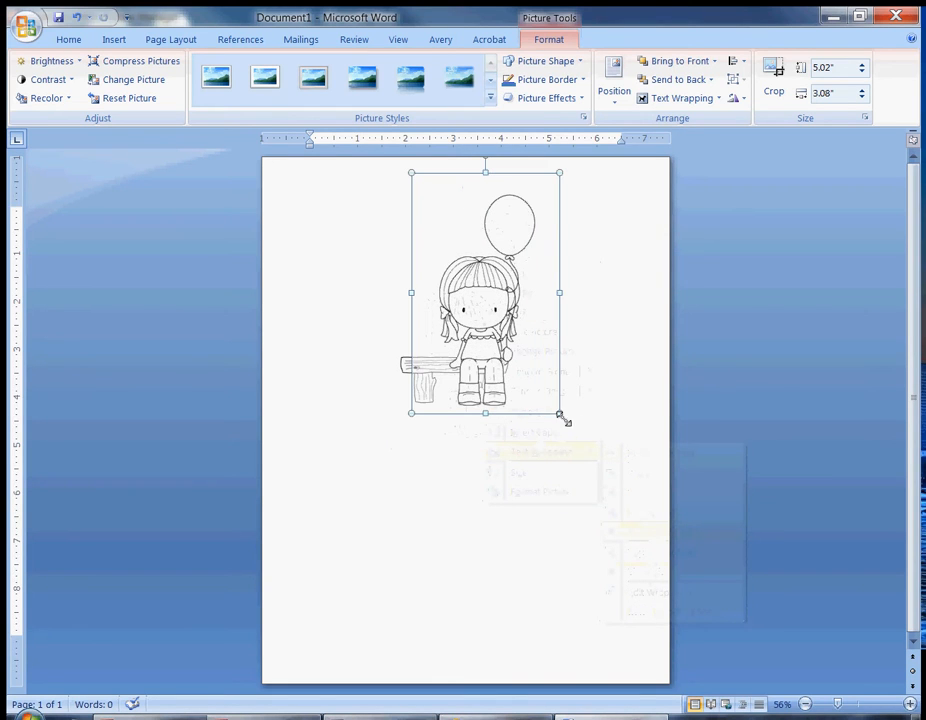
left_click_drag(557, 408, 534, 374)
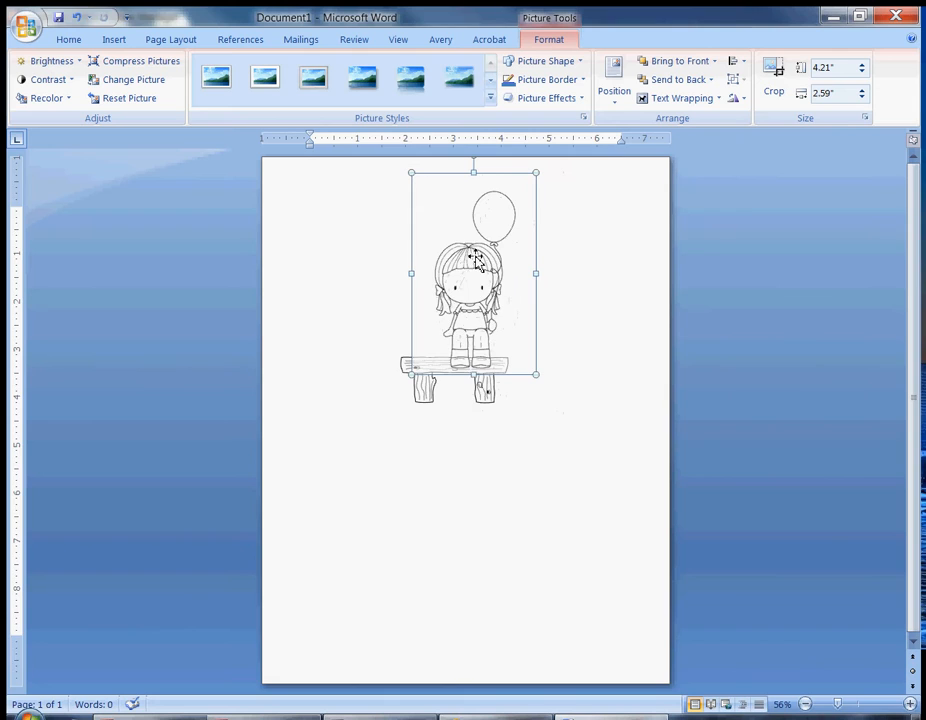
left_click_drag(480, 255, 462, 276)
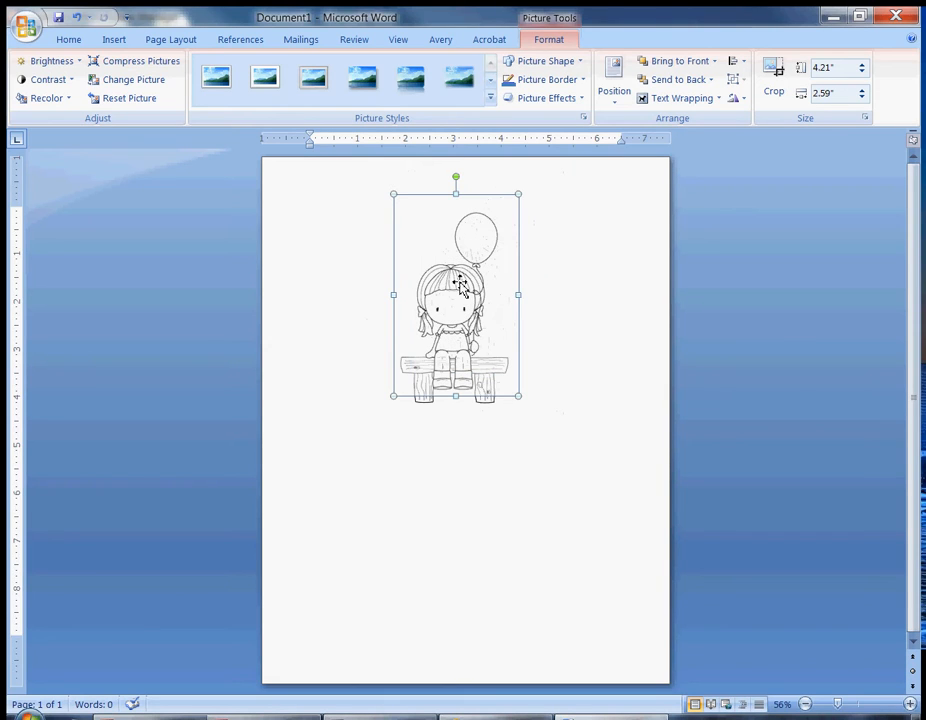
key("ctrl+Right")
key("ctrl+Right")
key("ctrl+Right")
key("ctrl+Right")
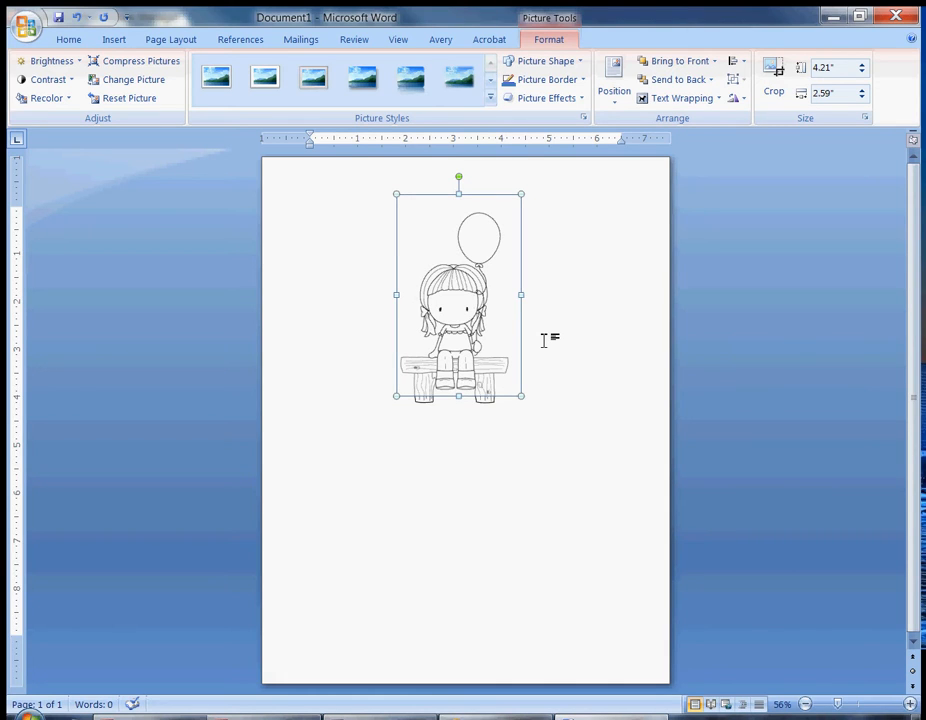
left_click(558, 411)
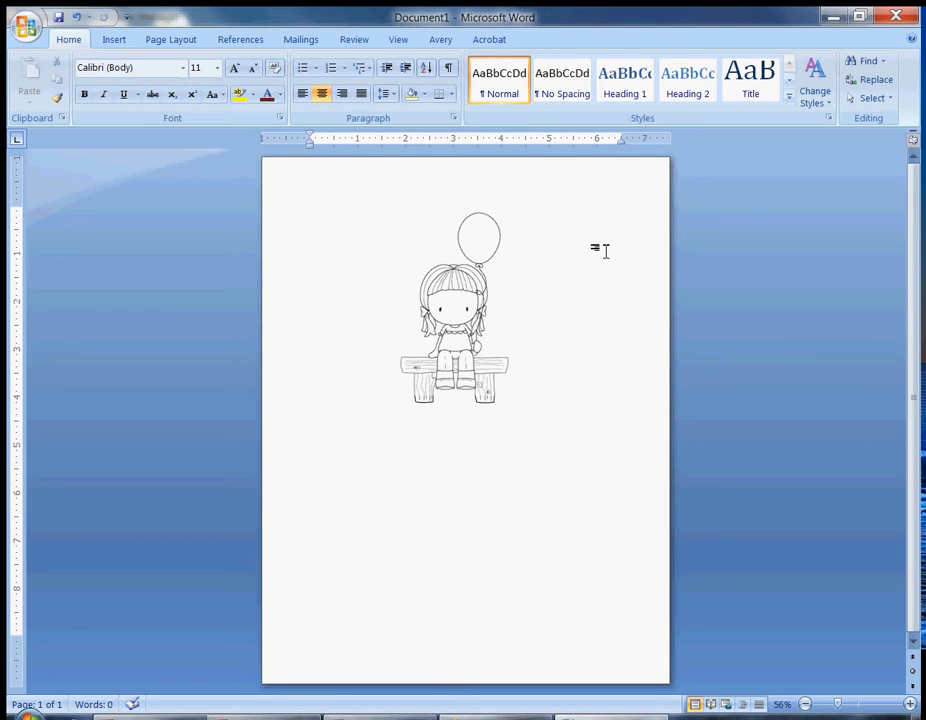
Close the stamp document and open BibleJournaling.docx from the recent items.
left_click(910, 18)
left_click(465, 415)
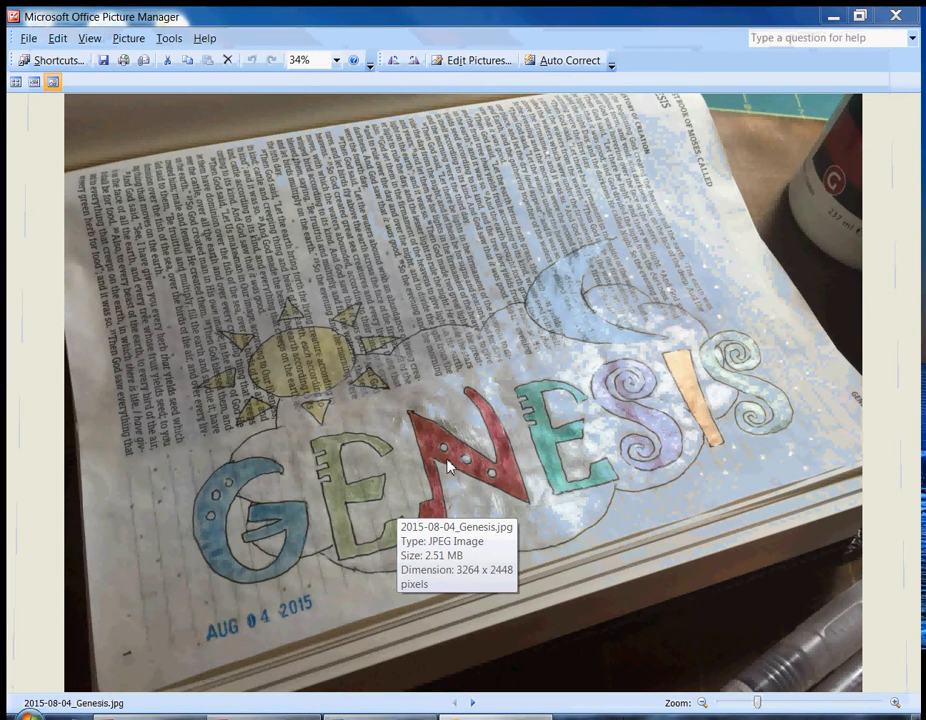
left_click(28, 714)
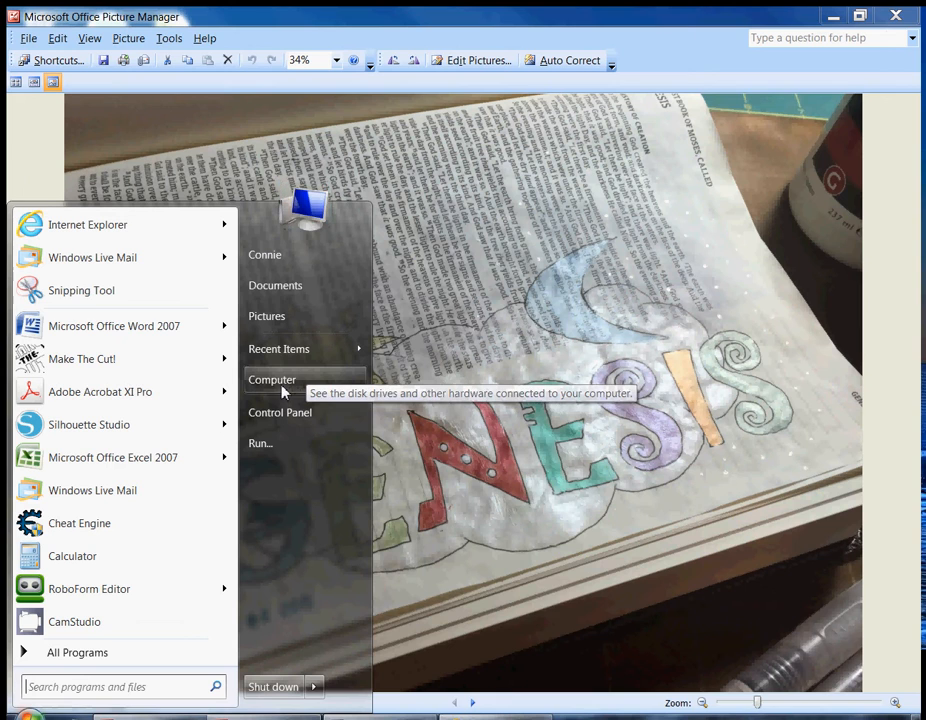
mouse_move(300, 356)
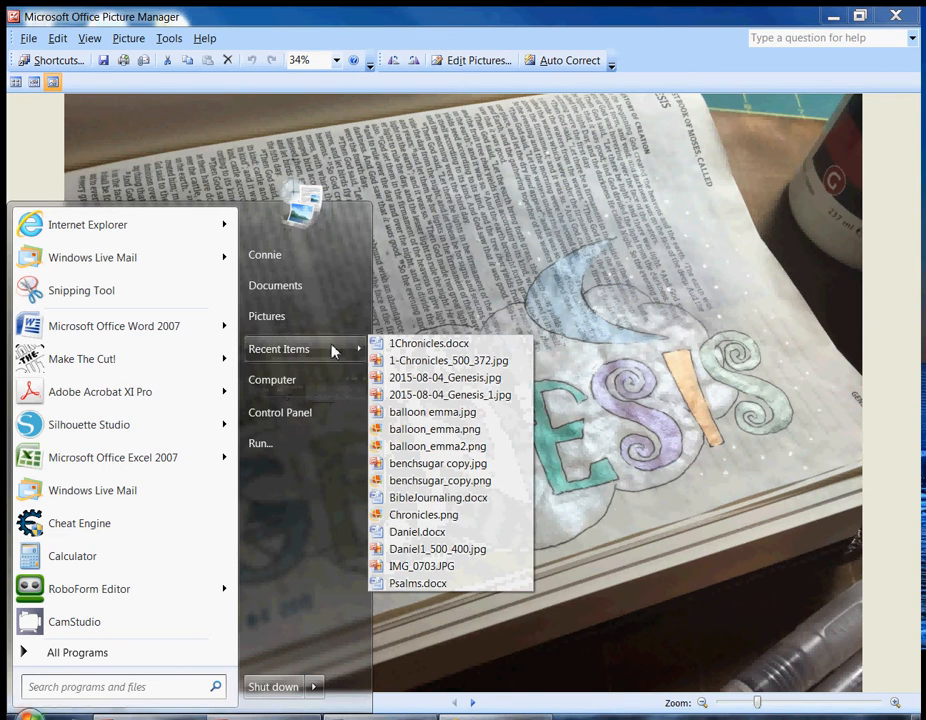
left_click(420, 497)
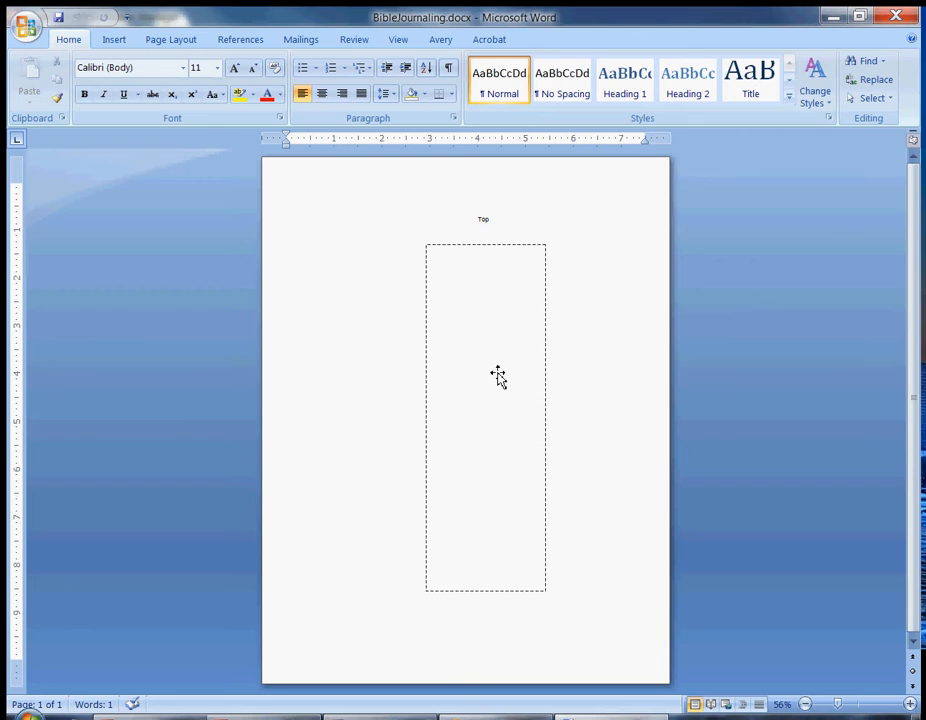
Insert the Genesis picture f7d624cee07c4fe3a529e778ef998eeb.jpg from the BibleArt folder into the journaling page.
left_click(115, 41)
left_click(164, 94)
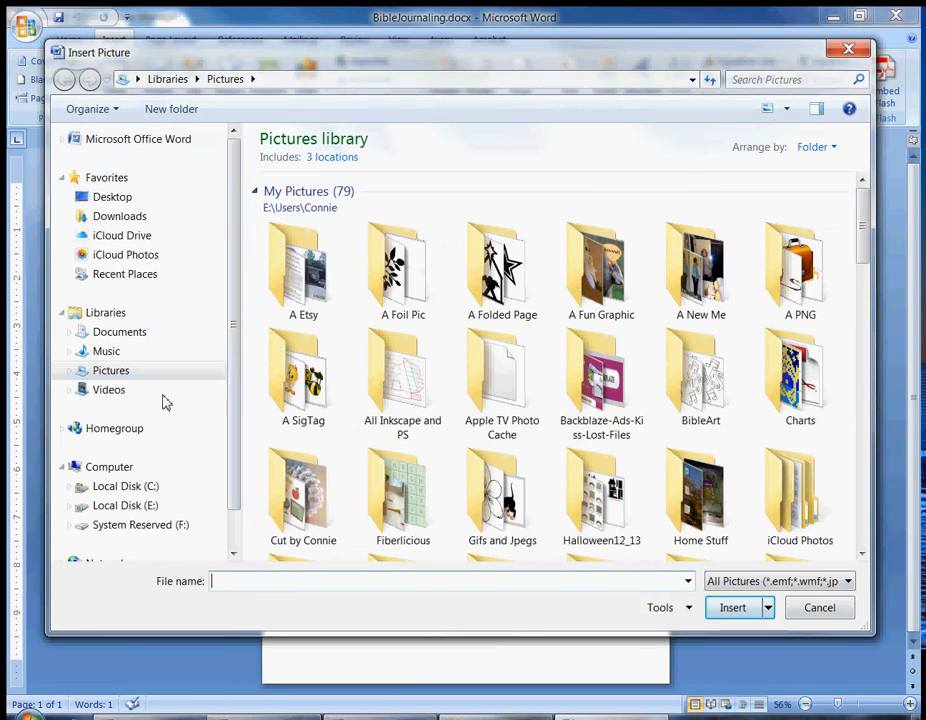
left_click(113, 376)
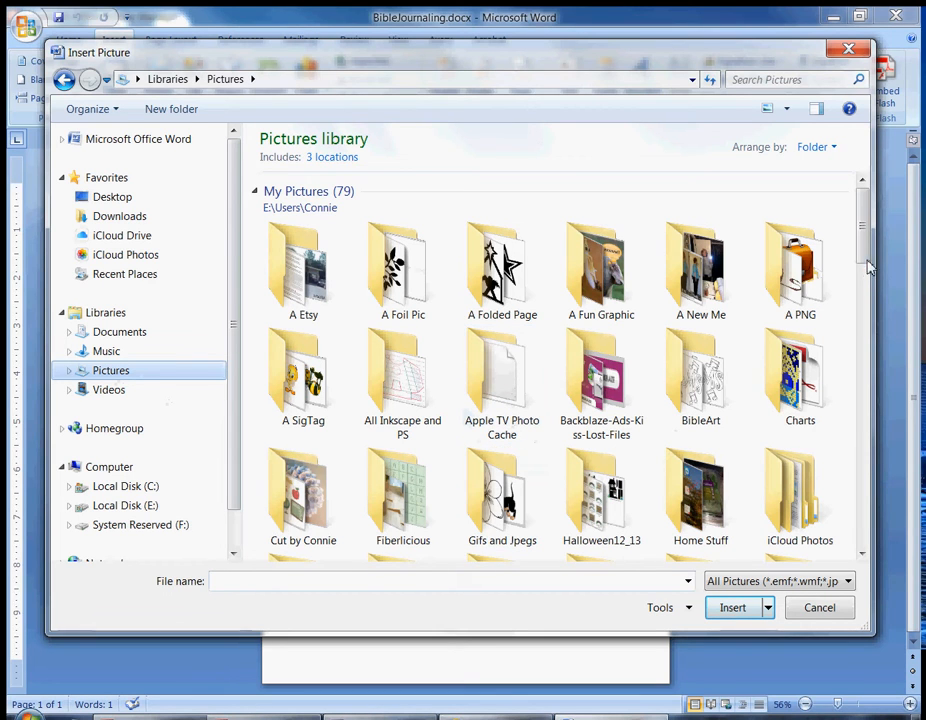
left_click_drag(868, 265, 867, 205)
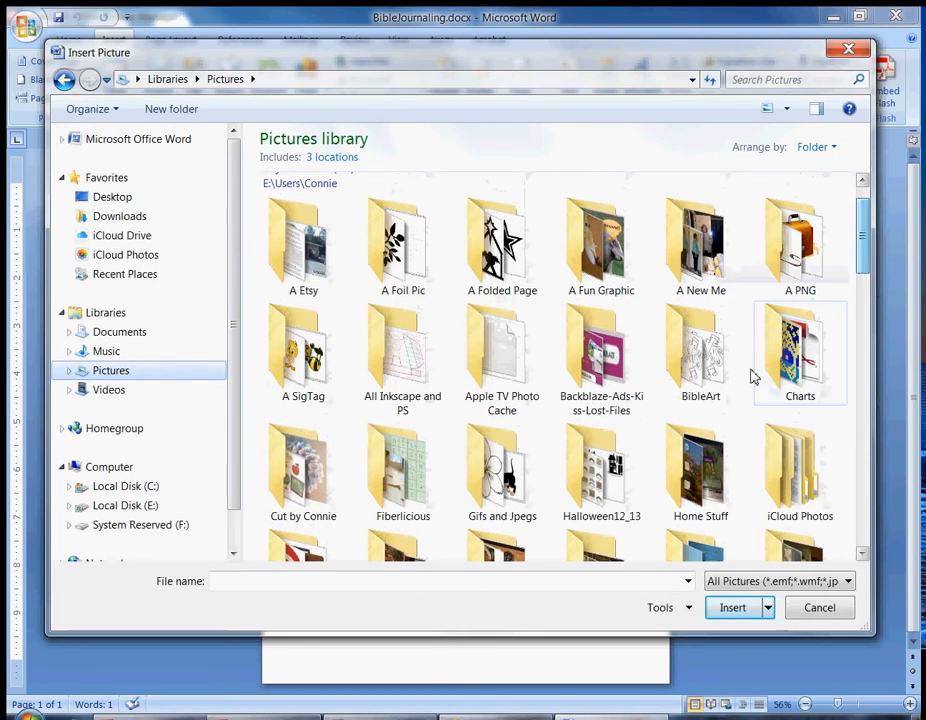
double_click(700, 370)
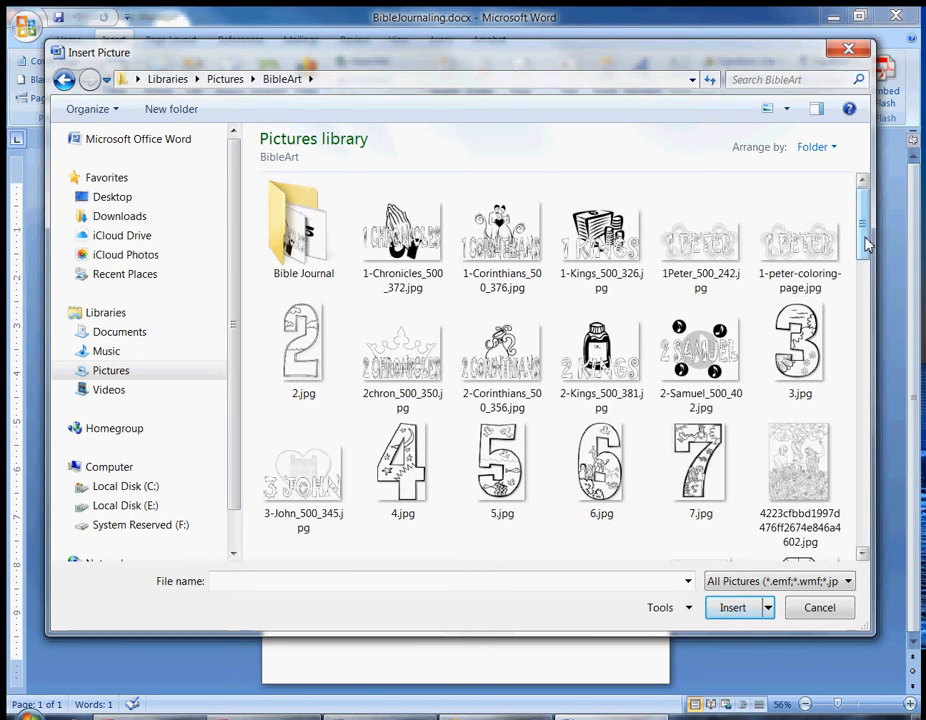
left_click_drag(866, 246, 840, 376)
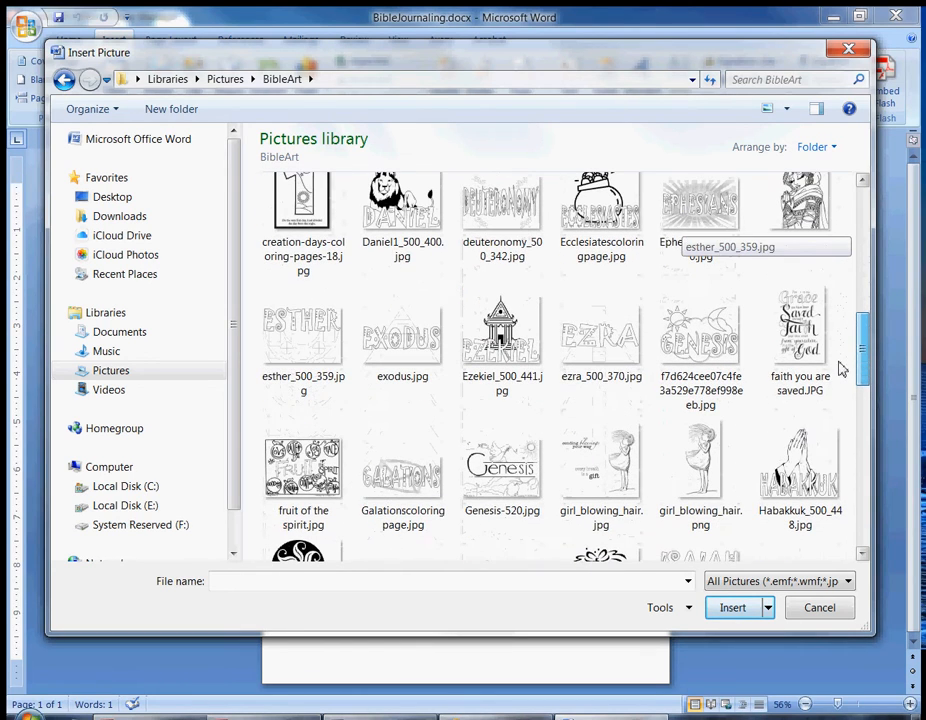
left_click(714, 360)
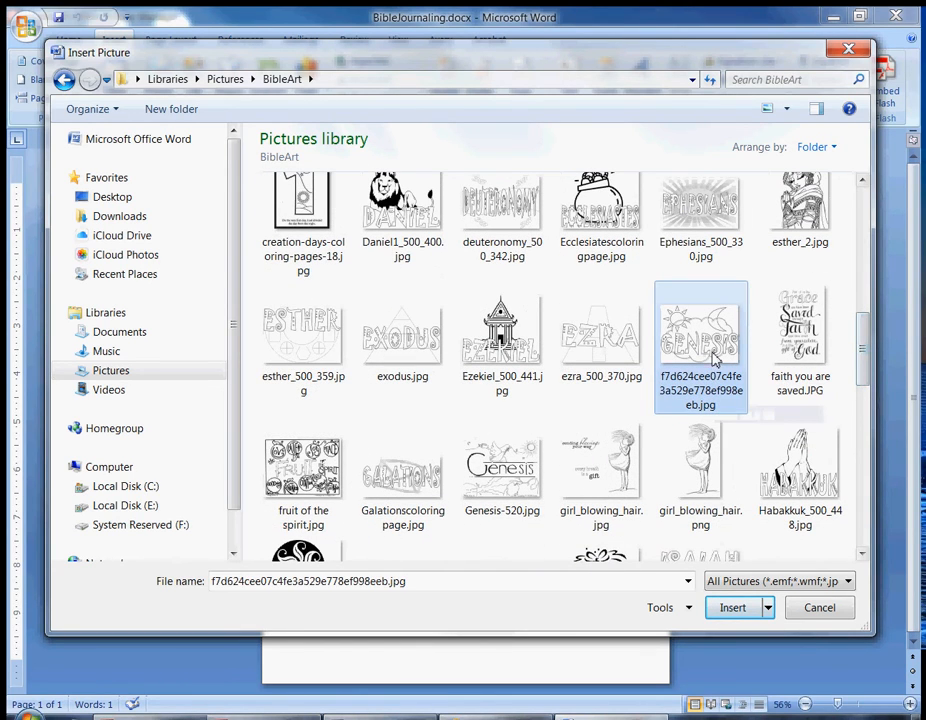
left_click(732, 609)
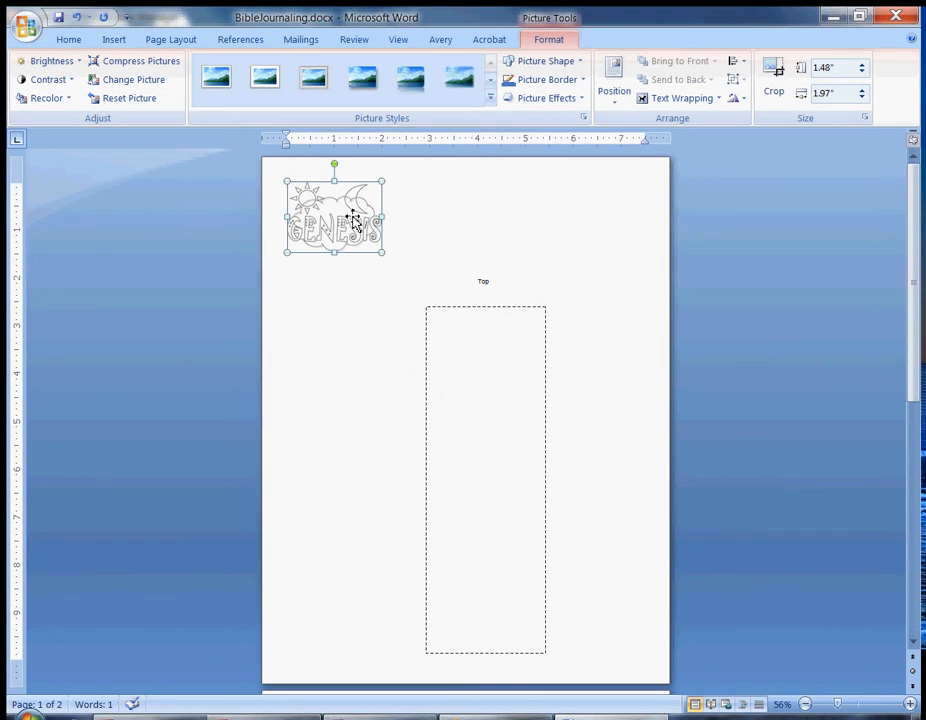
Set the Genesis picture's text wrapping to In Front of Text and enlarge it to about 5.05" high by 6.71" wide.
right_click(353, 221)
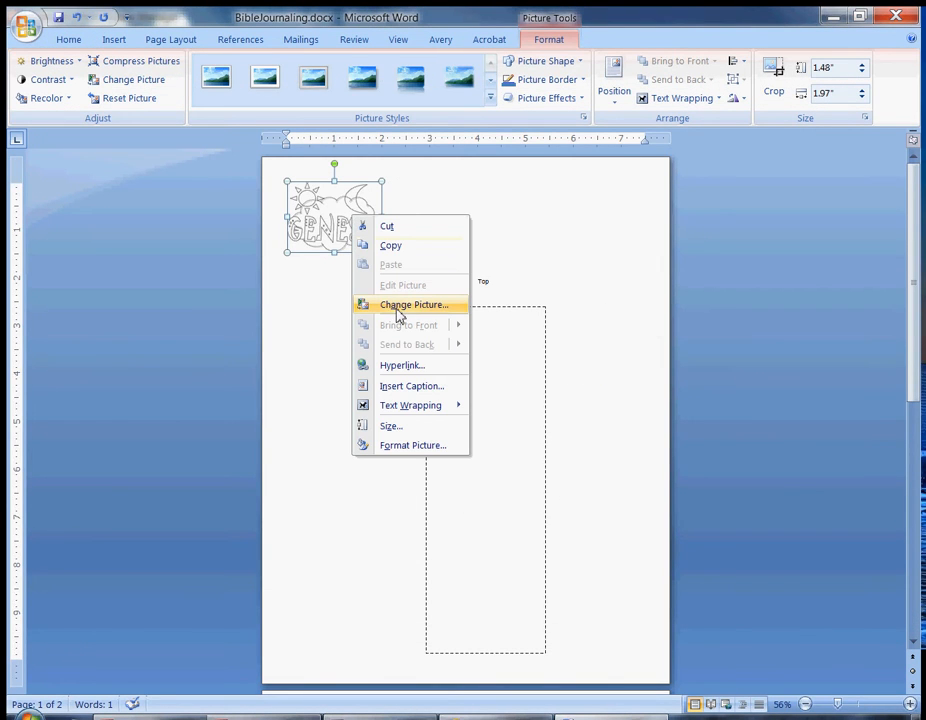
mouse_move(420, 410)
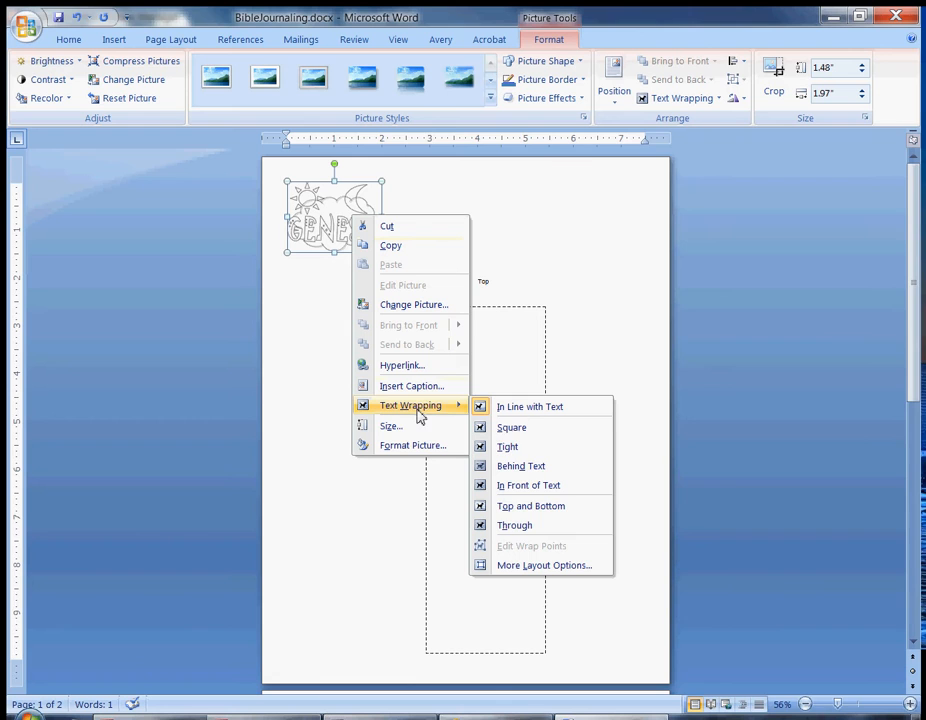
left_click(544, 488)
left_click_drag(383, 255, 509, 424)
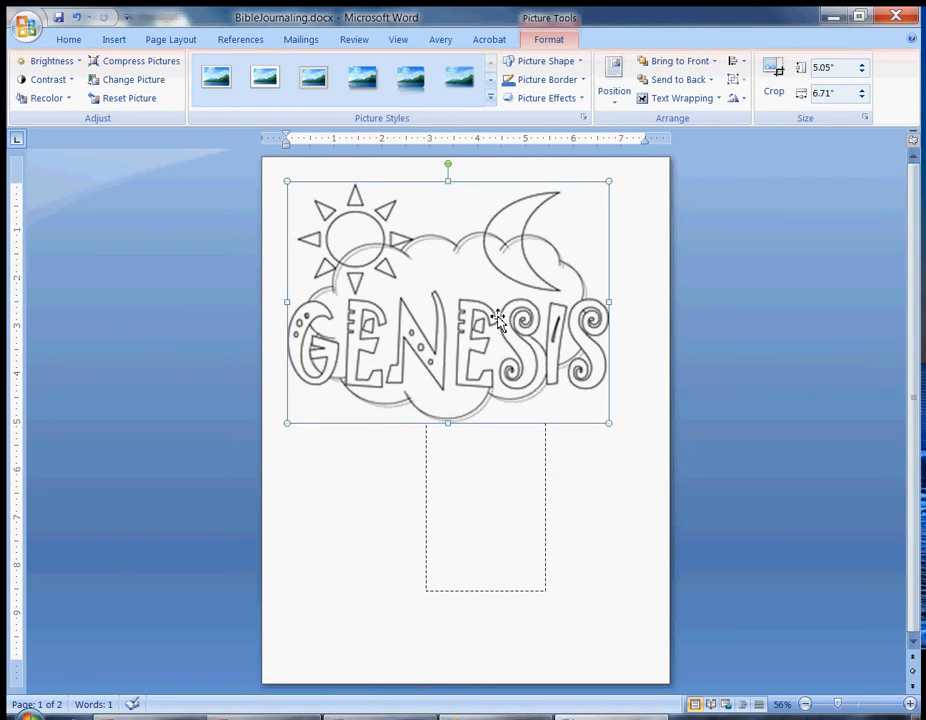
Move the Genesis picture over the dashed frame and past the page's left edge, then delete it.
left_click_drag(467, 277, 414, 298)
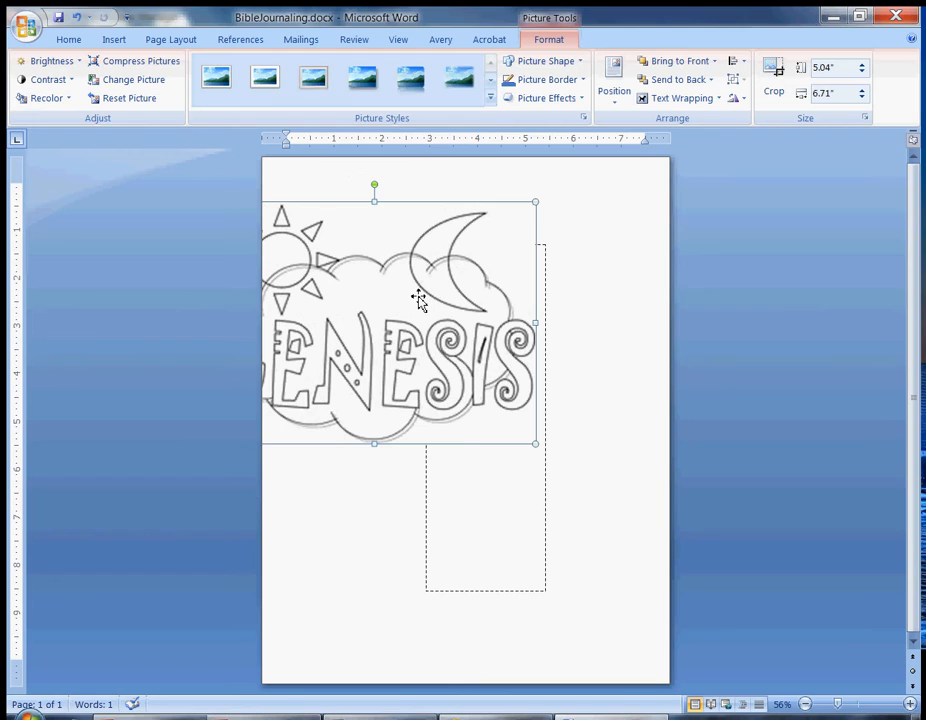
key("Delete")
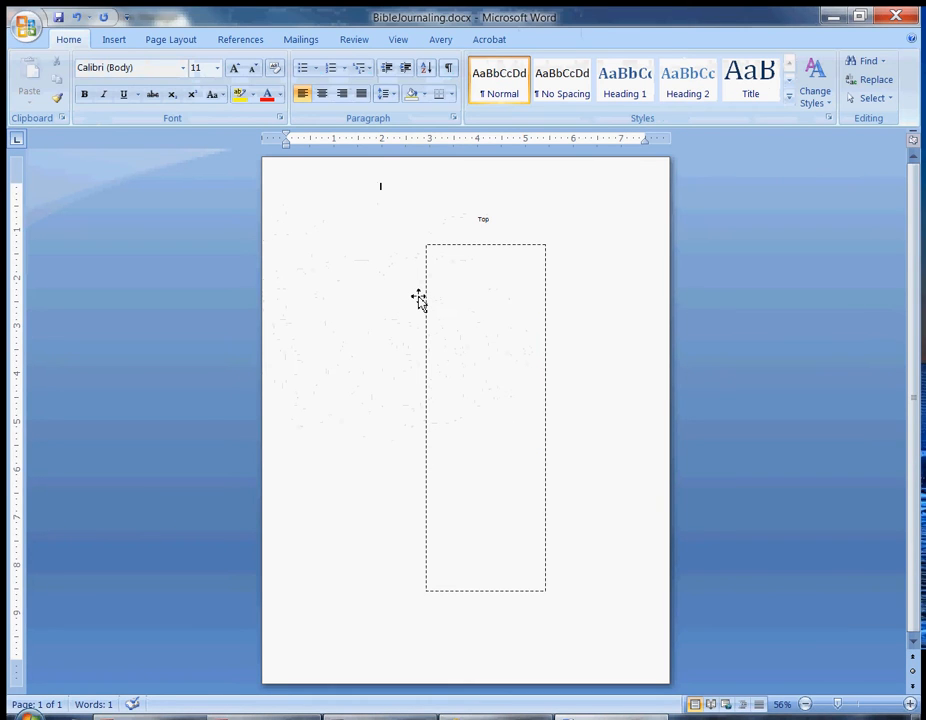
left_click(369, 302)
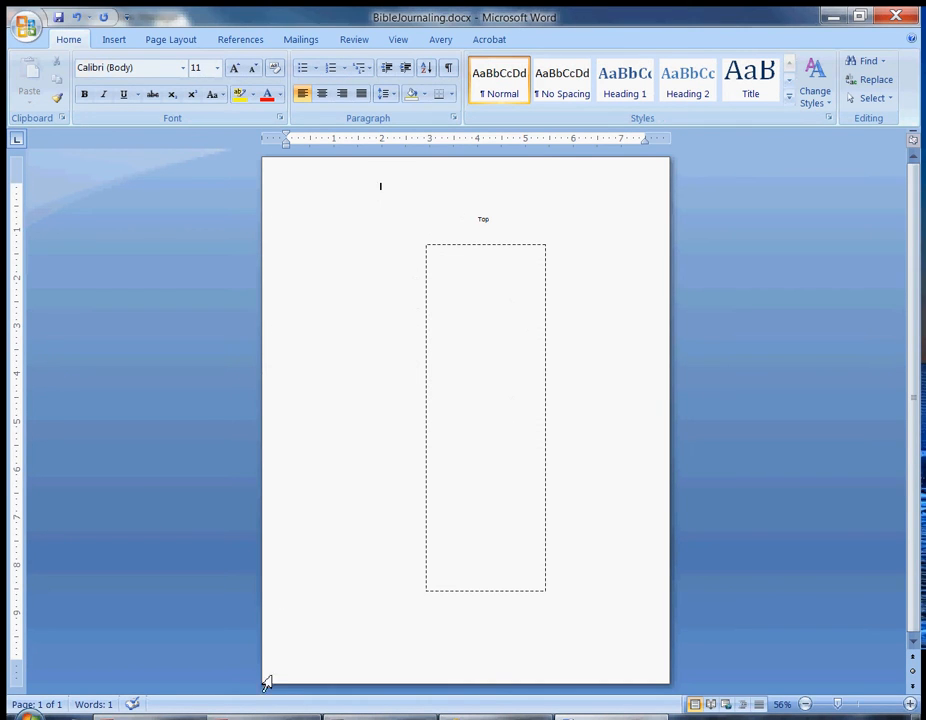
Minimize the open windows, launch paint.net from the desktop and set its brush hardness to 50%.
left_click(25, 714)
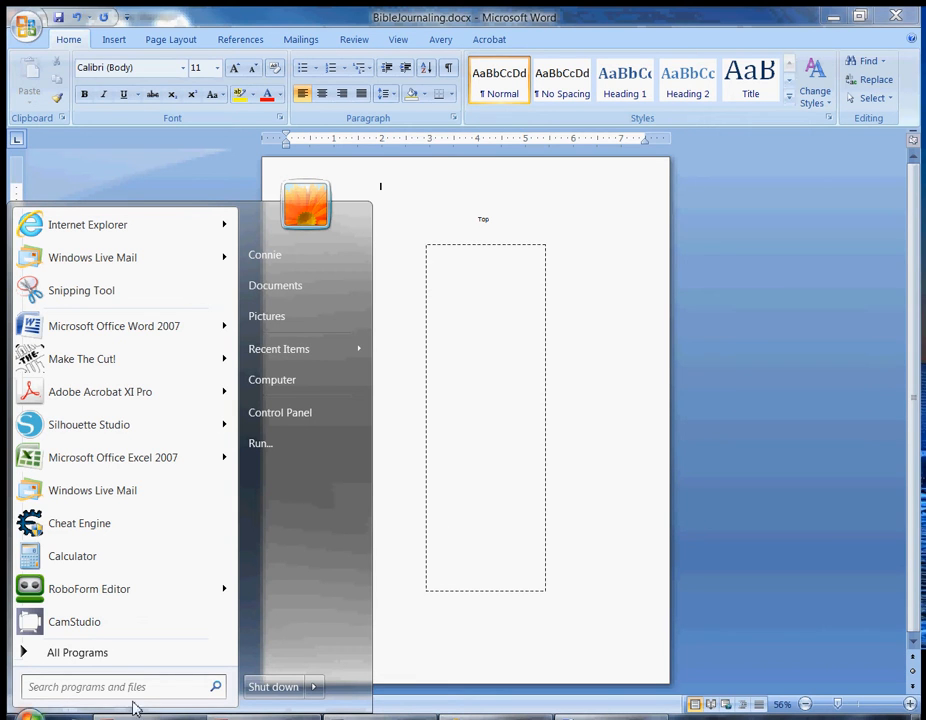
left_click(789, 199)
left_click(836, 17)
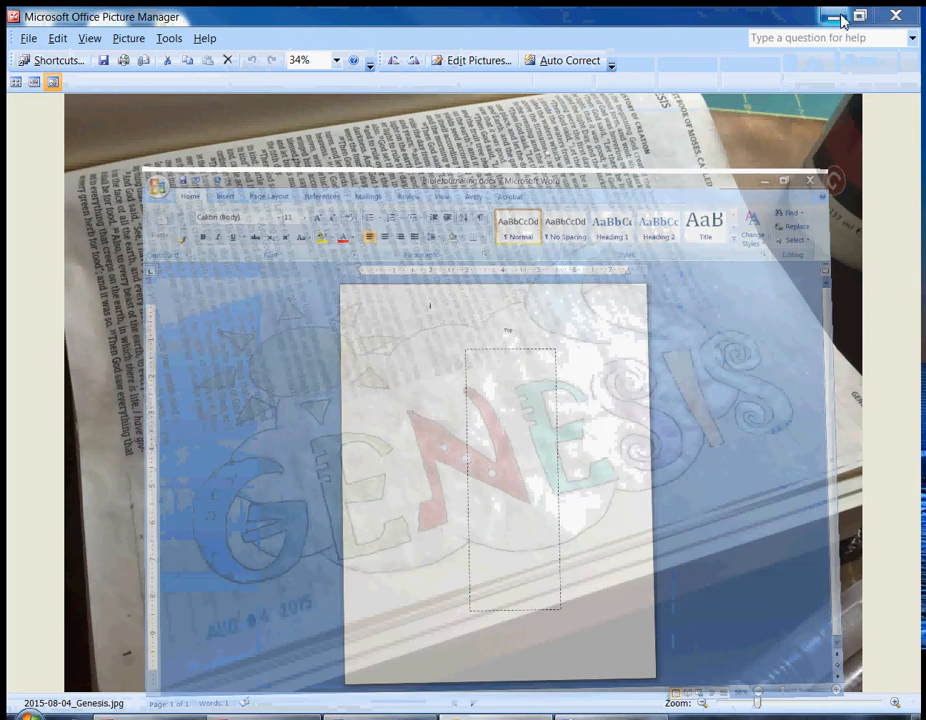
left_click(832, 17)
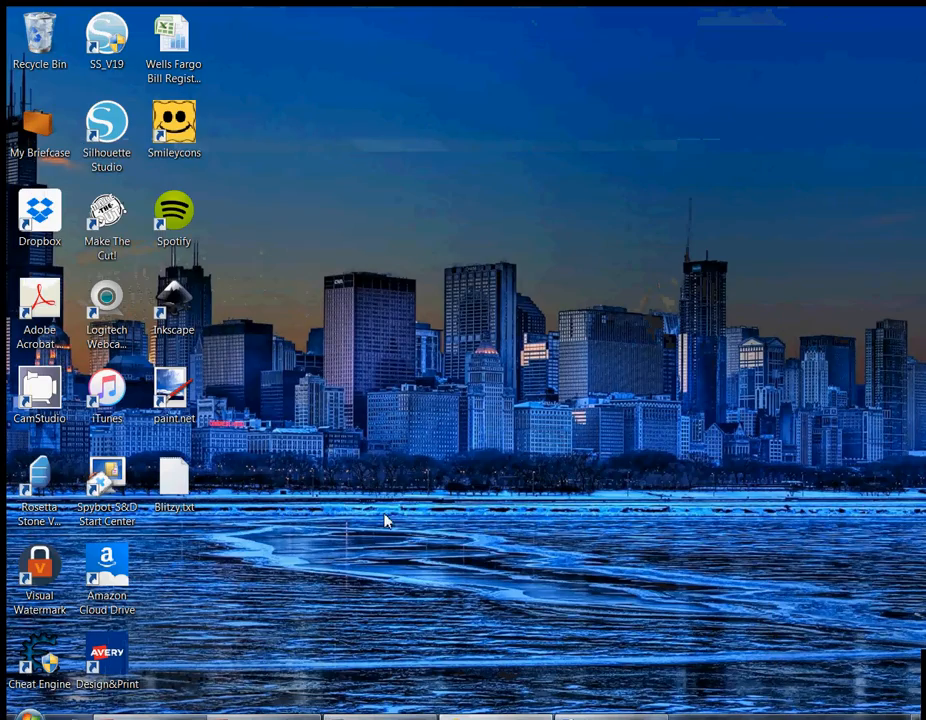
double_click(161, 410)
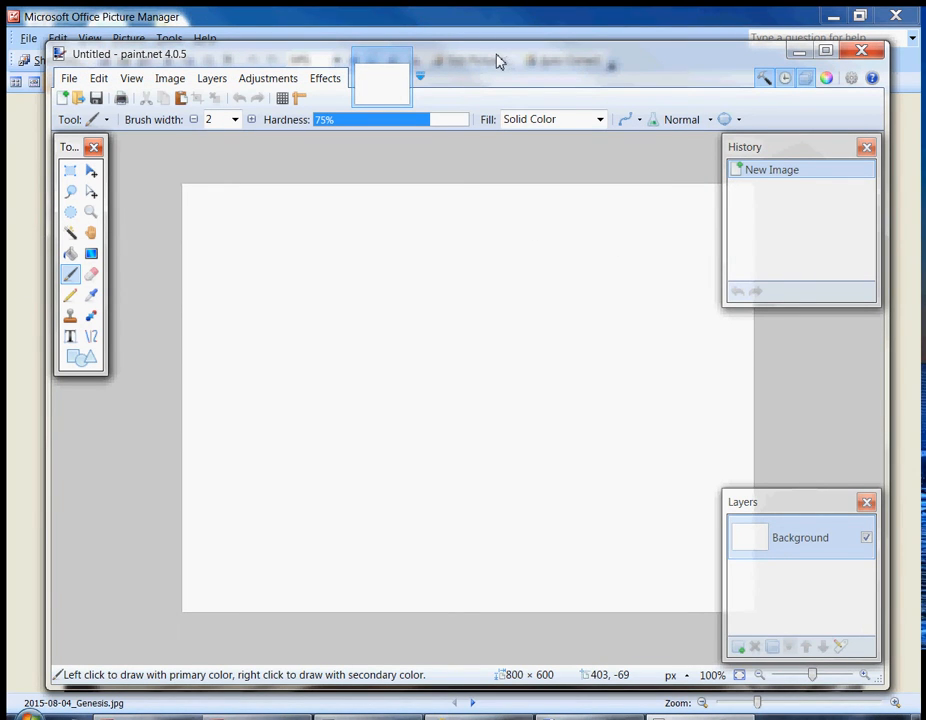
left_click_drag(499, 62, 487, 42)
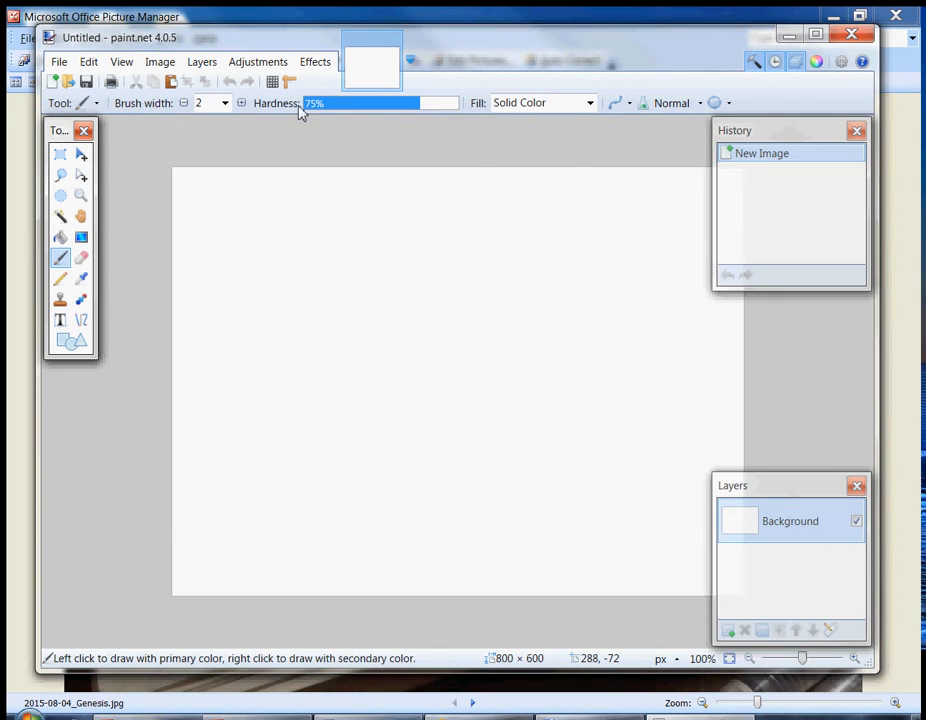
left_click(377, 106)
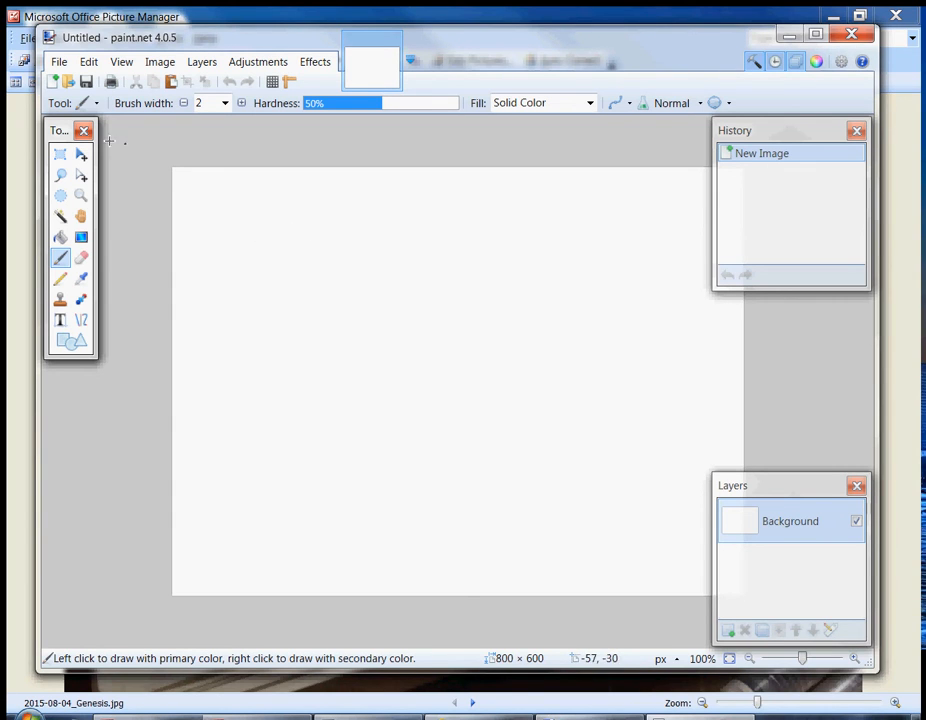
Open the Genesis picture f7d624cee07c4fe3a529e778ef998eeb.jpg from the BibleArt folder in paint.net and display it at 150%.
left_click(60, 63)
left_click(226, 192)
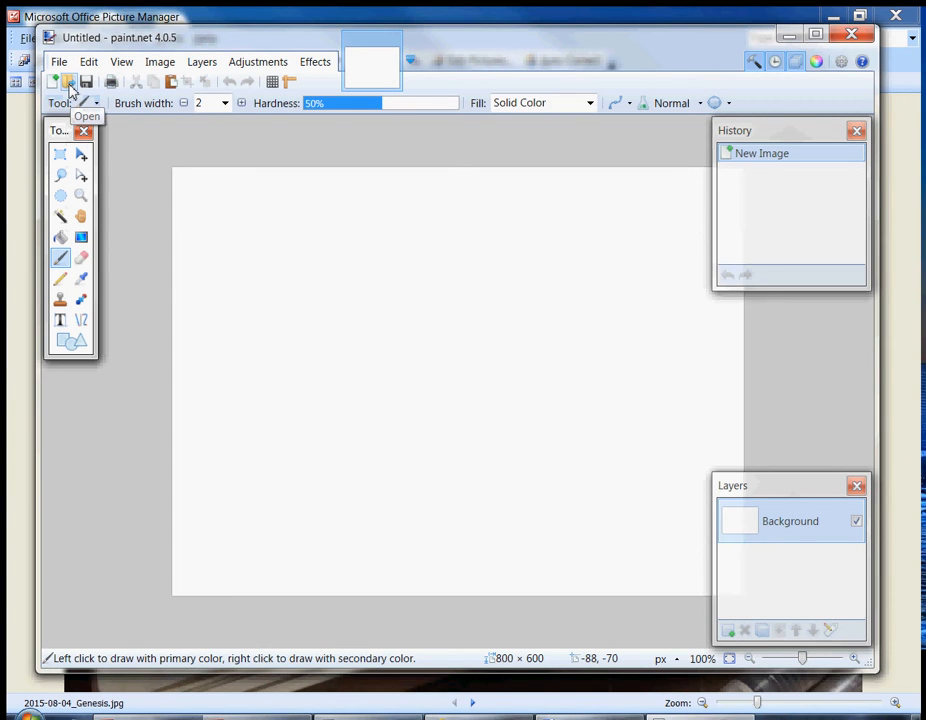
left_click(70, 87)
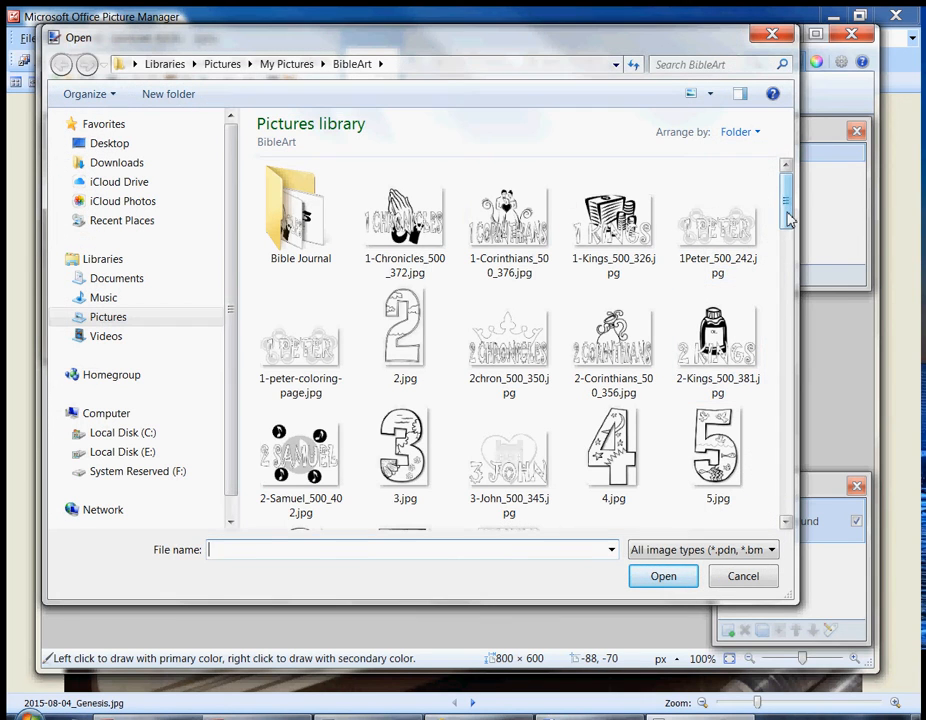
mouse_move(788, 218)
left_mouse_down()
mouse_move(797, 305)
mouse_move(794, 223)
mouse_move(790, 230)
left_mouse_up()
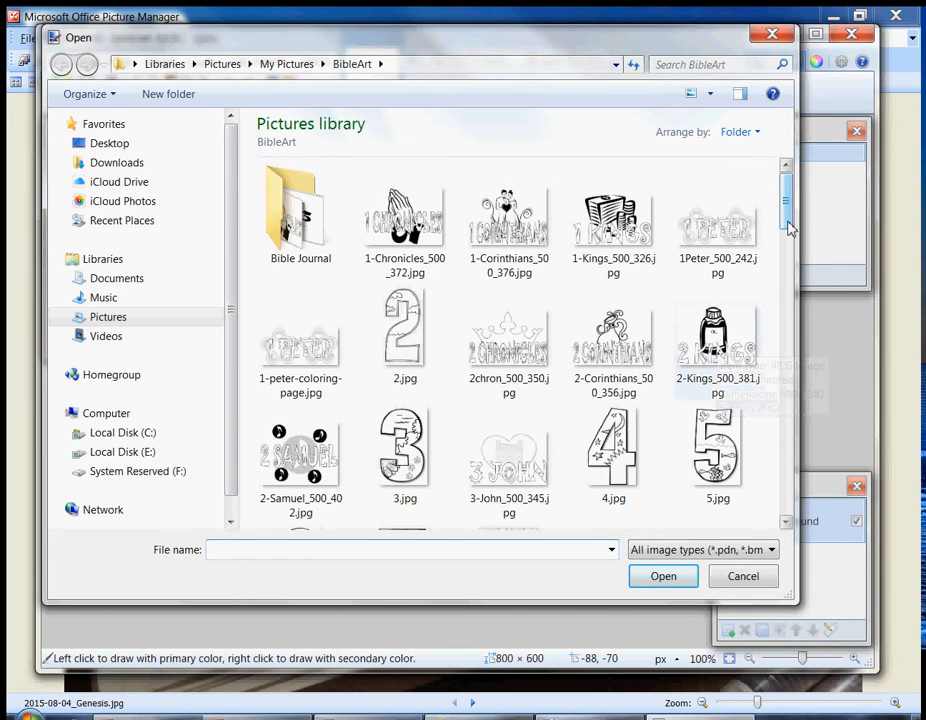
left_click_drag(790, 228, 796, 365)
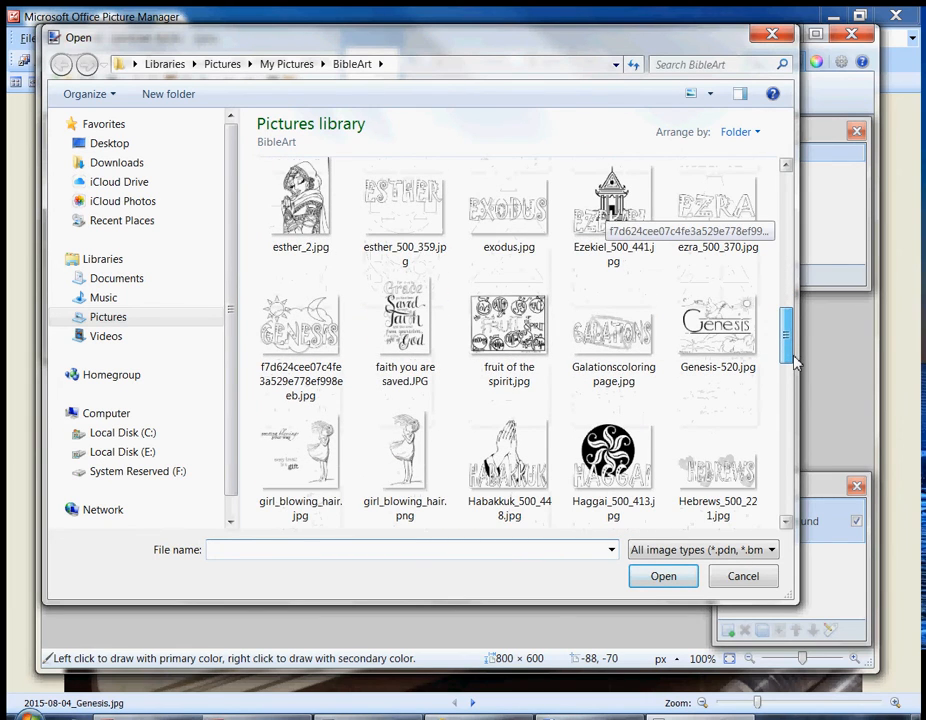
left_click(300, 330)
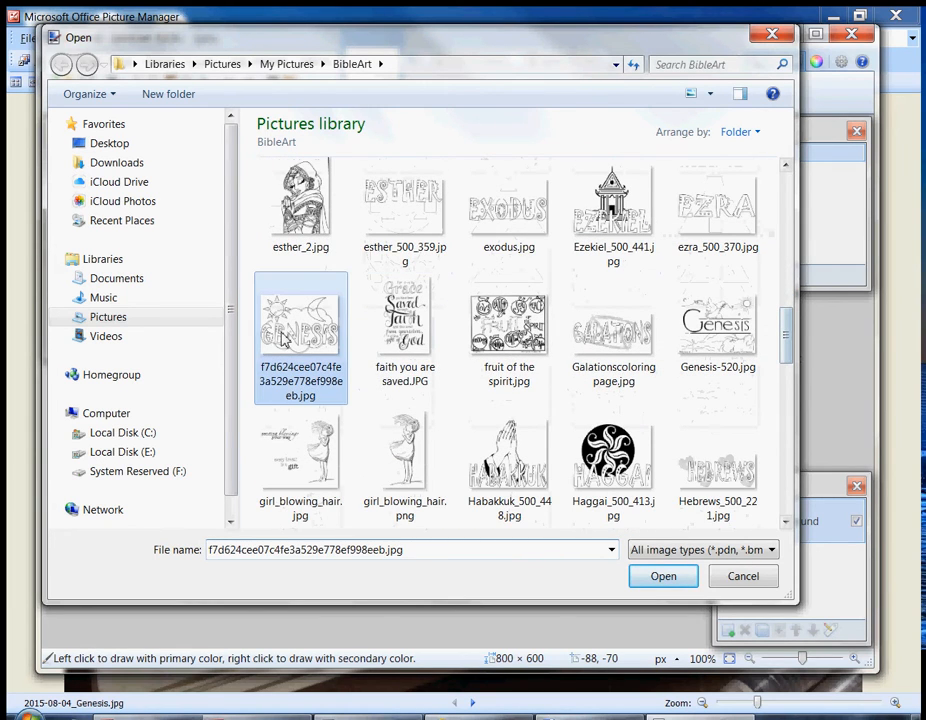
left_click(664, 577)
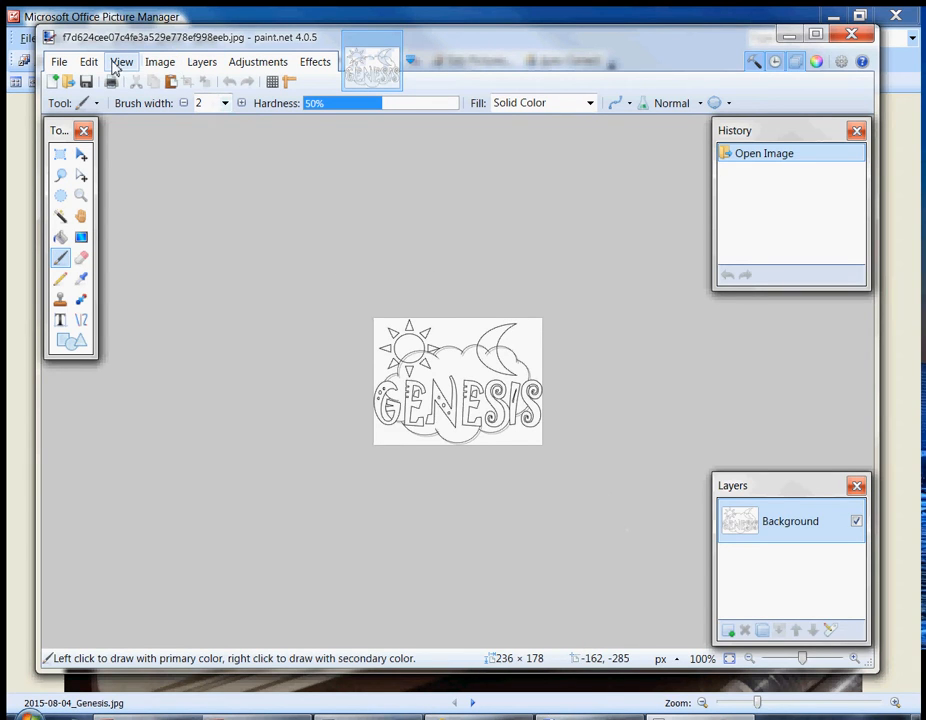
left_click(118, 63)
left_click(150, 82)
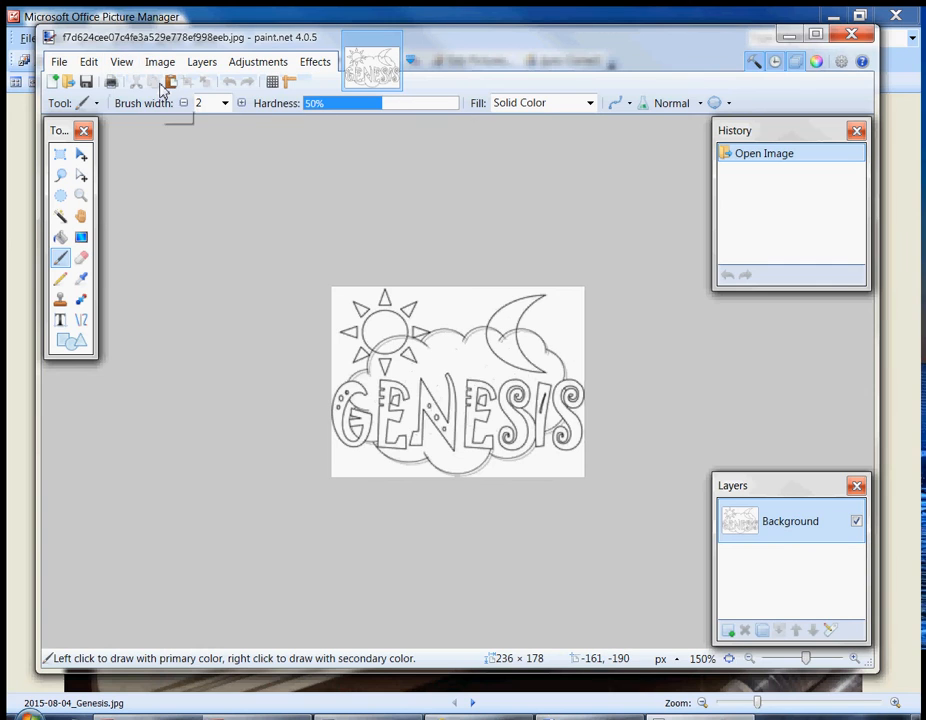
Select the Genesis picture's background above and below the artwork with the Magic Wand at 50% tolerance and erase it.
left_click(121, 62)
left_click(140, 83)
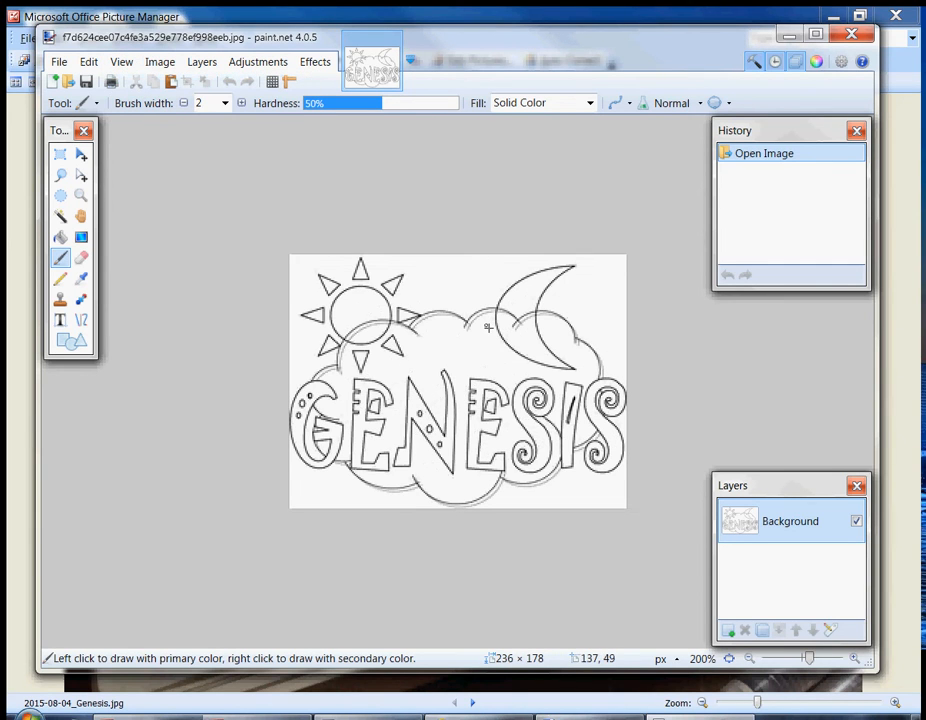
left_click(60, 219)
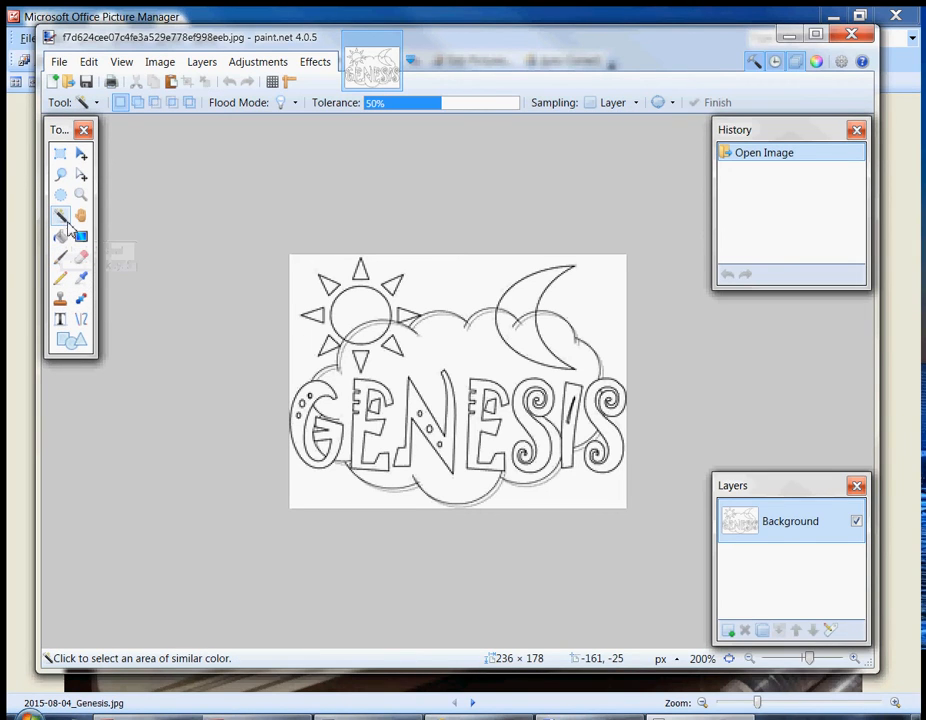
left_click(462, 290)
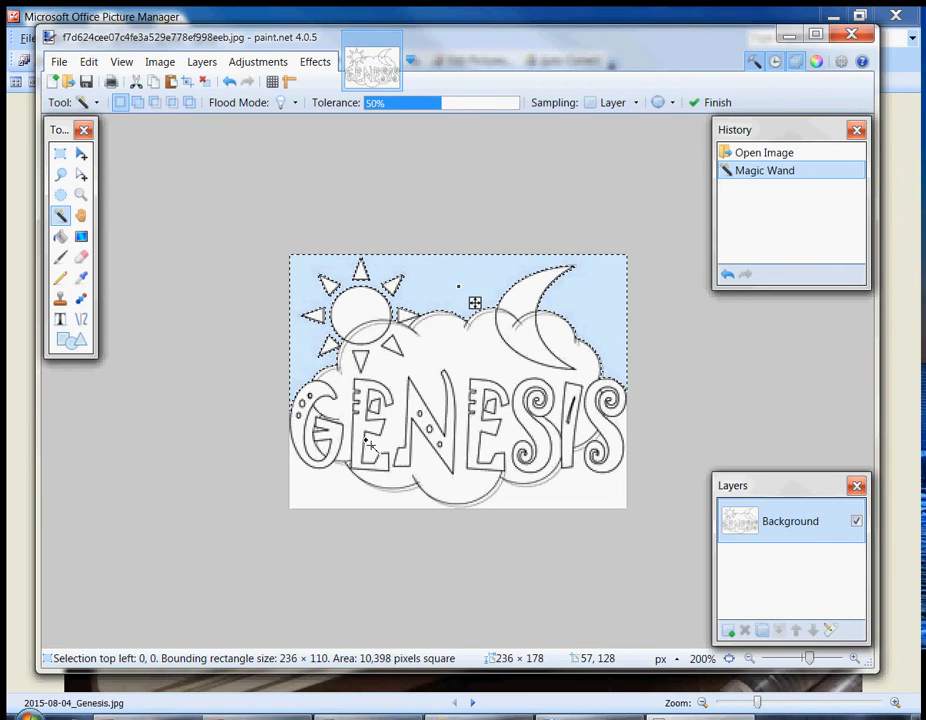
left_click(341, 492, "ctrl")
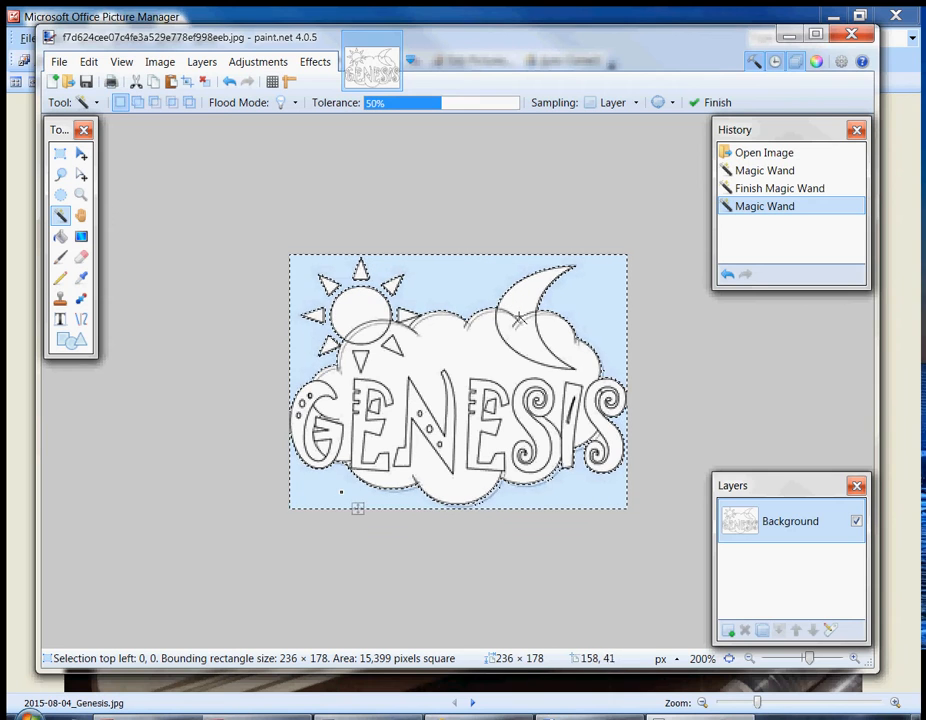
key("Delete")
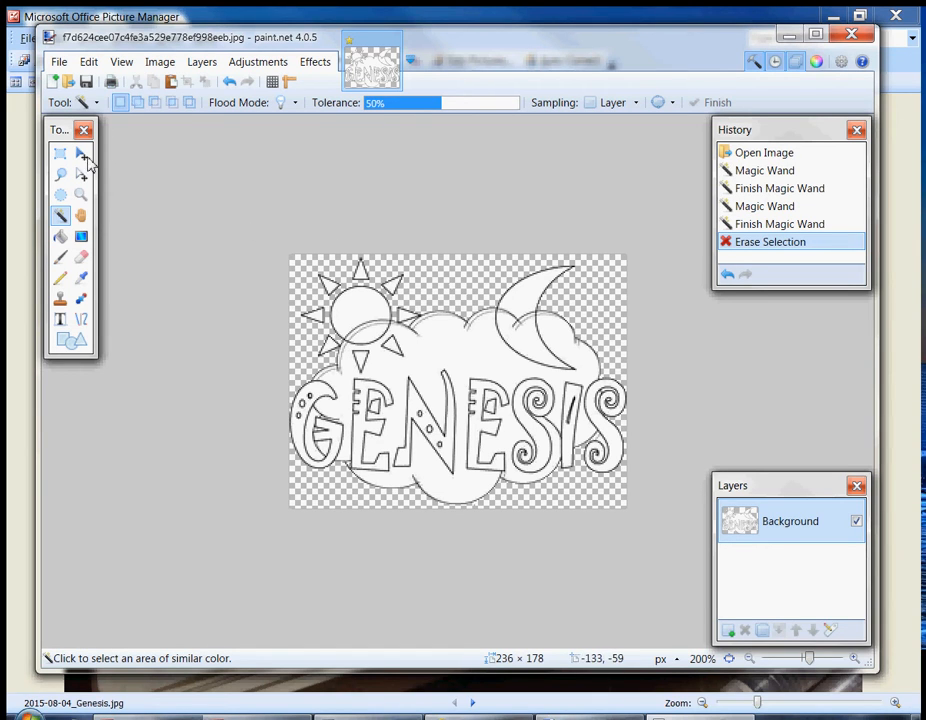
Save the picture as testgenesis.png in PNG format in the Bible Journal folder, with auto-detected bit depth.
left_click(60, 62)
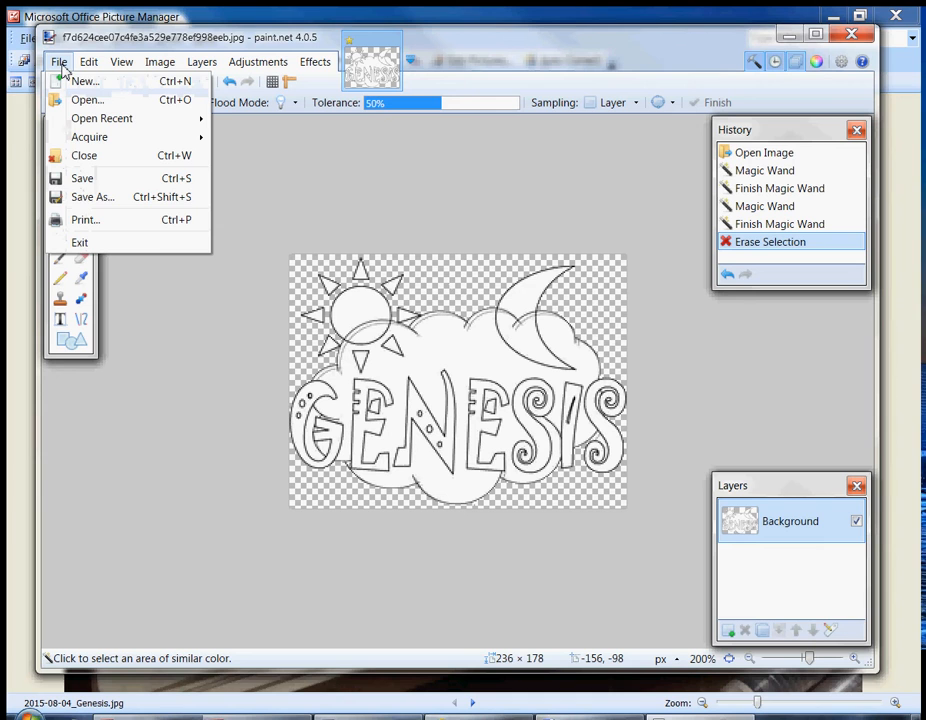
left_click(90, 198)
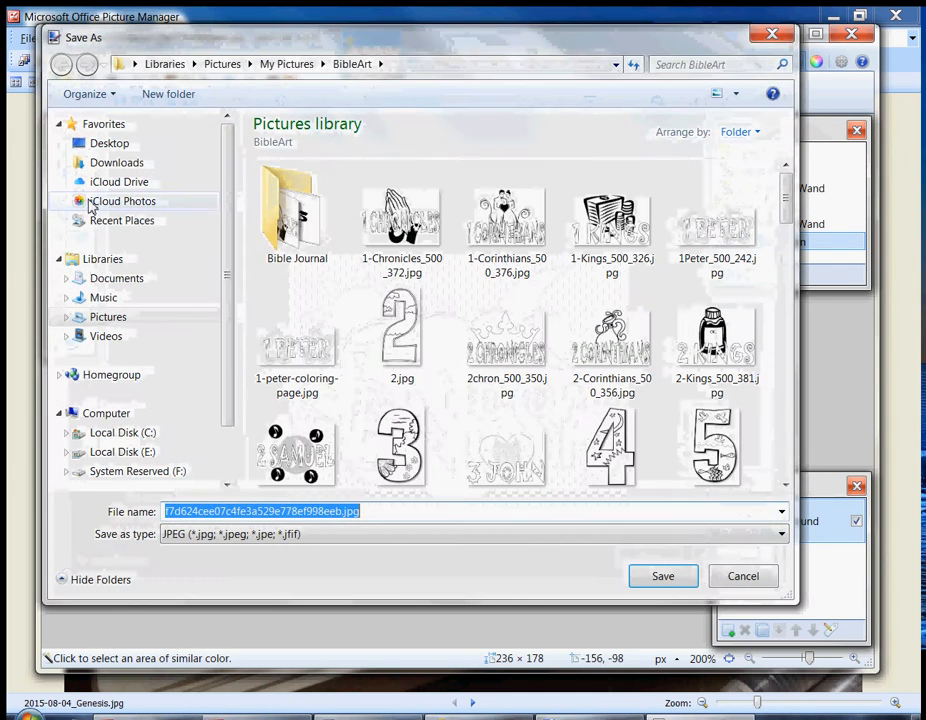
left_click_drag(451, 50, 466, 50)
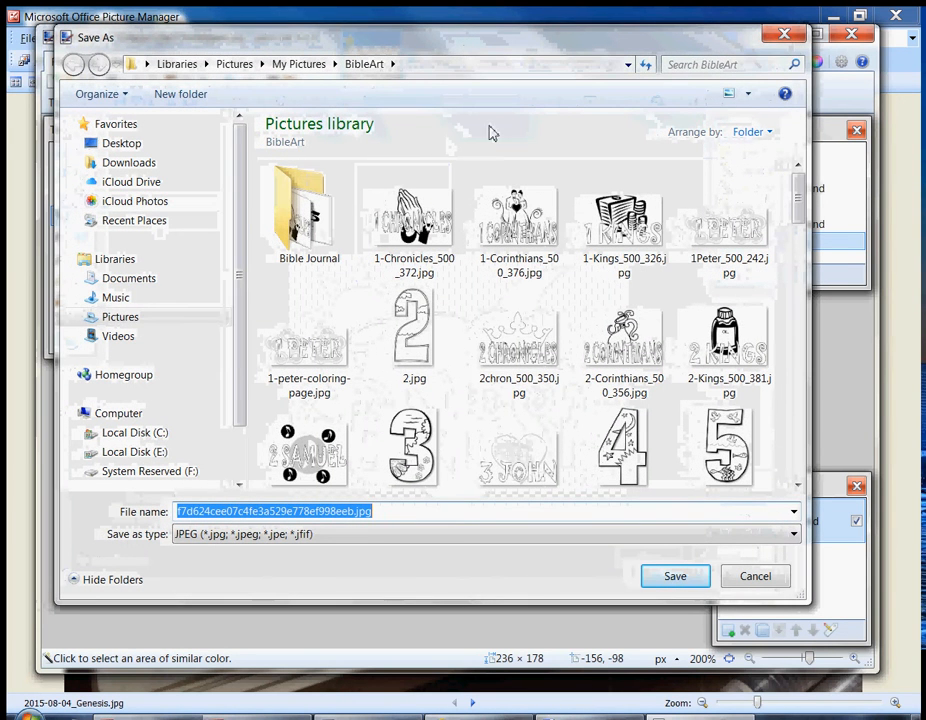
double_click(328, 250)
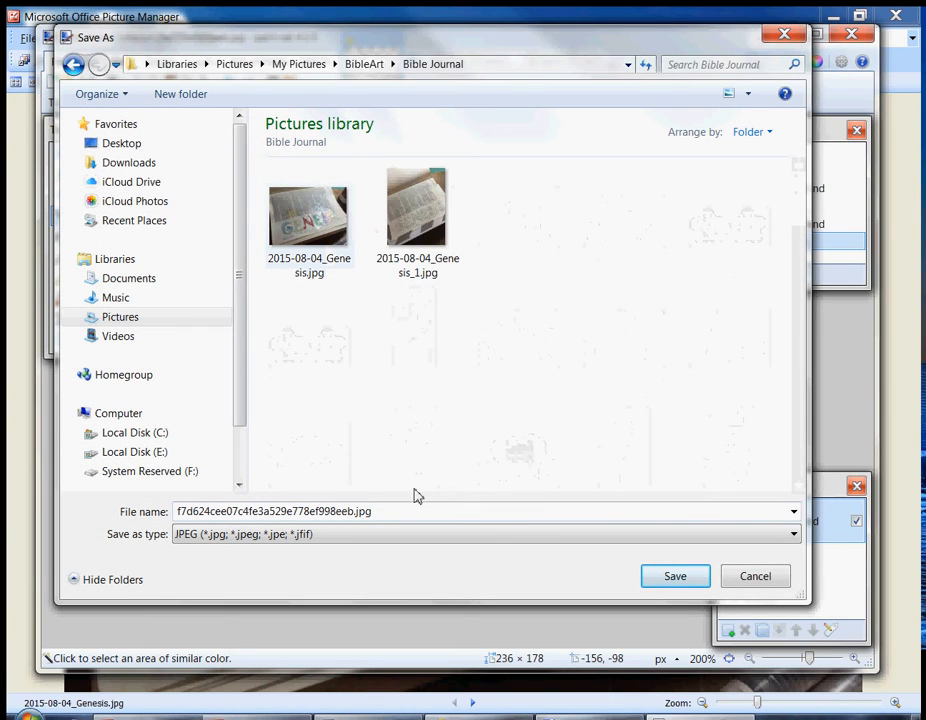
double_click(356, 512)
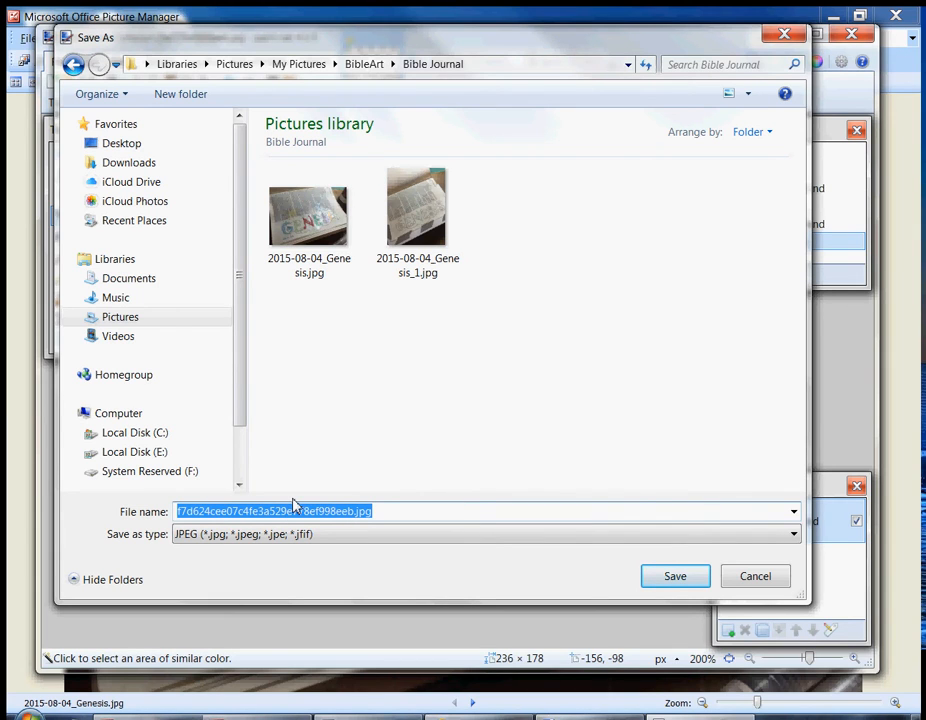
type("testgenesis")
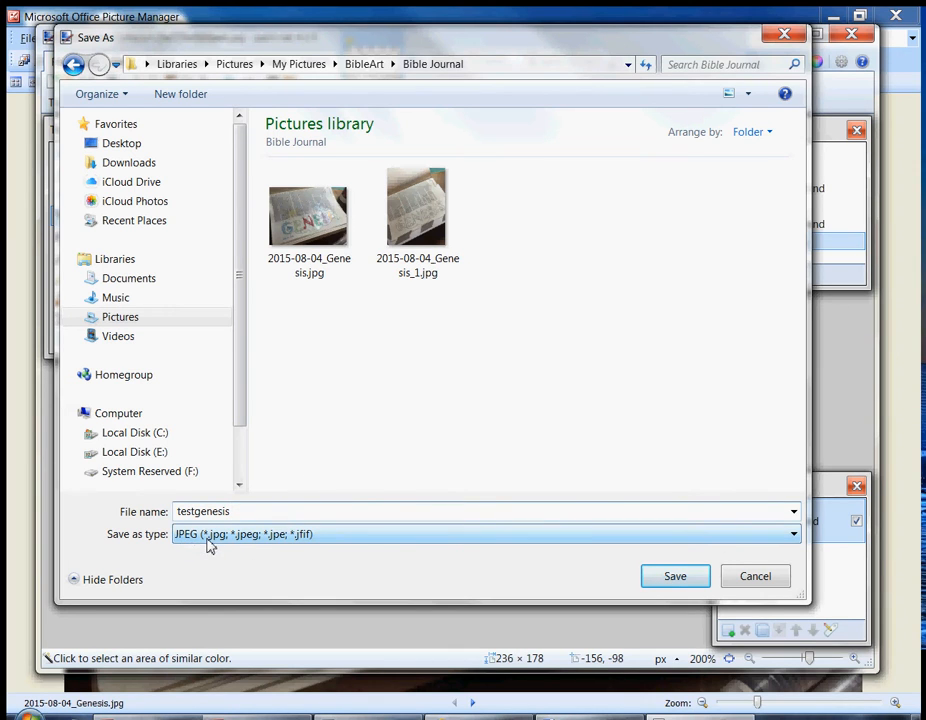
left_click(794, 536)
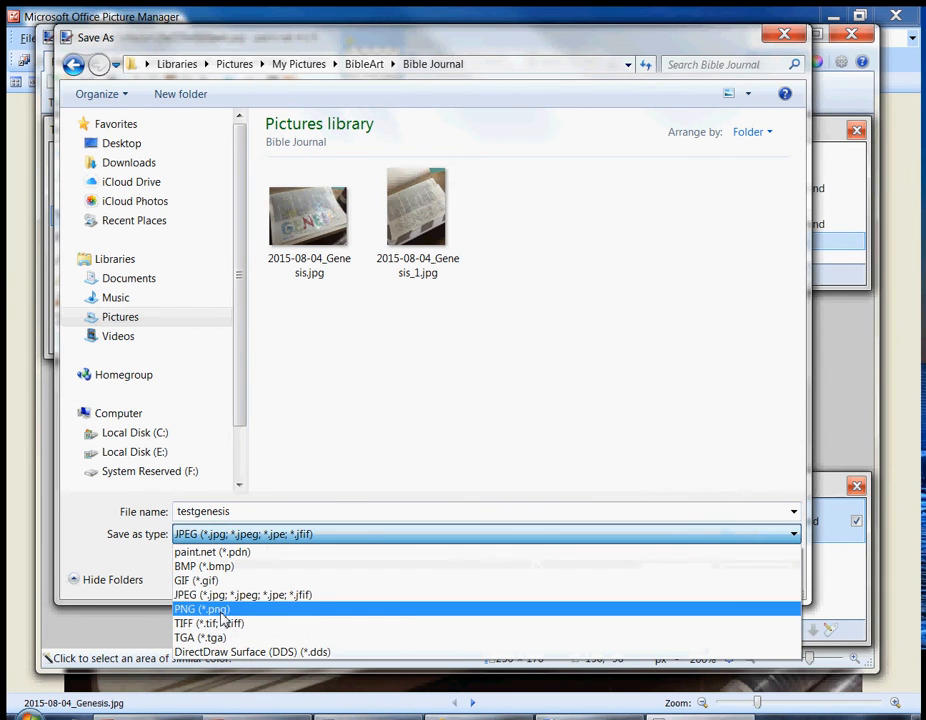
left_click(215, 609)
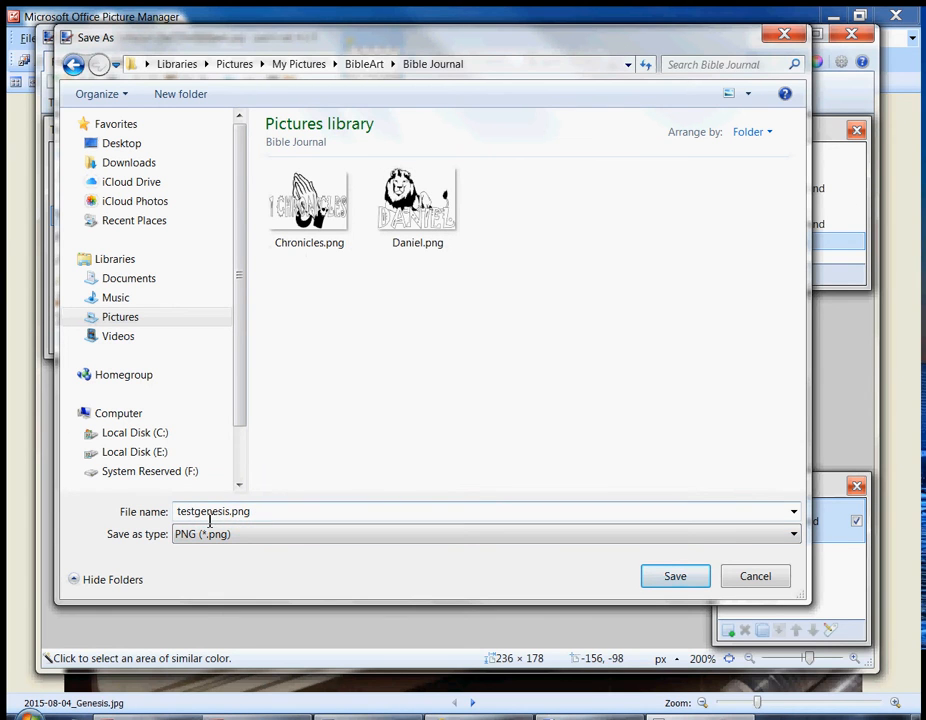
left_click(668, 580)
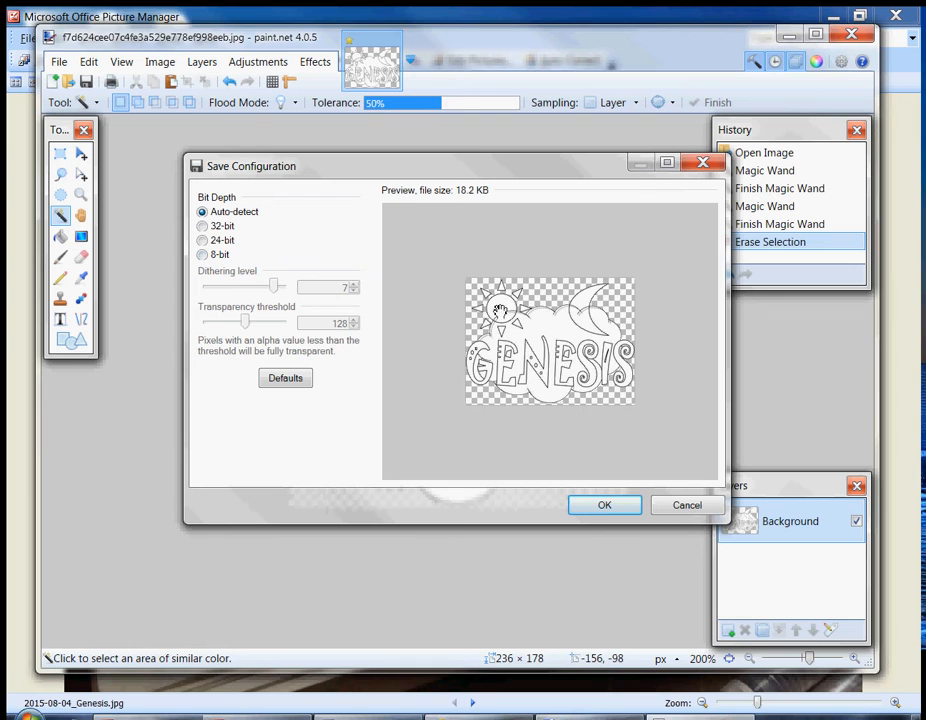
left_click(606, 508)
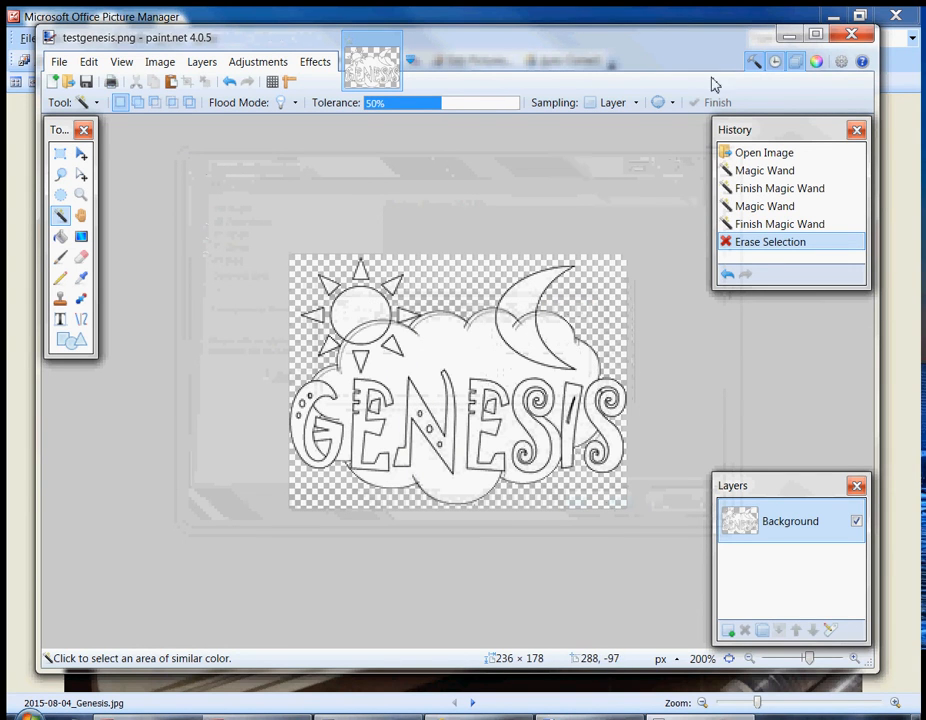
Minimize paint.net and open the recent document BibleJournaling.docx in Word.
left_click(790, 35)
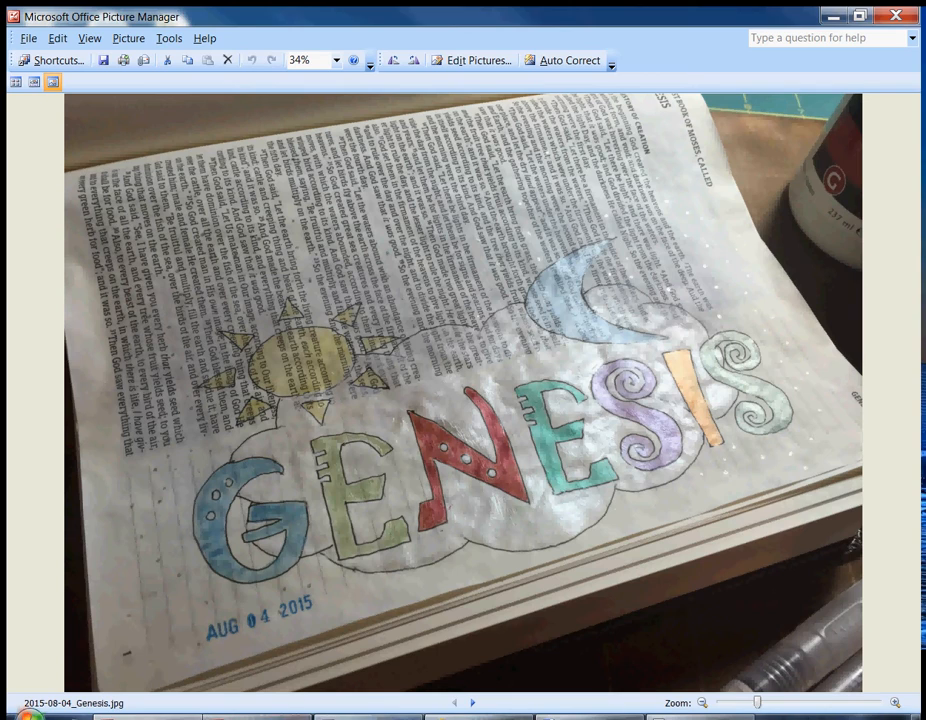
left_click(831, 18)
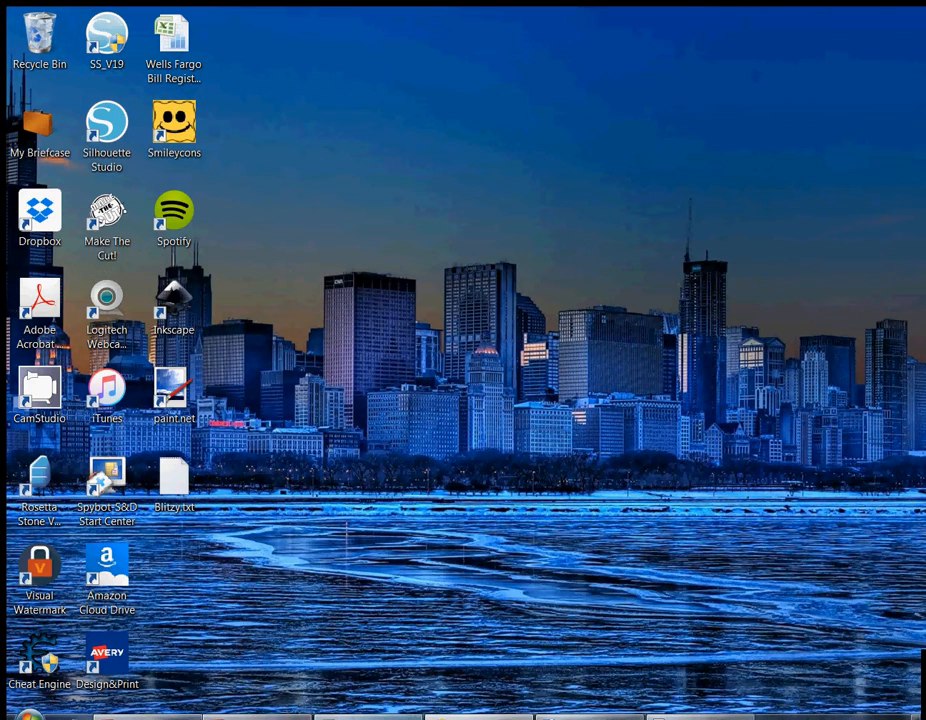
left_click(148, 717)
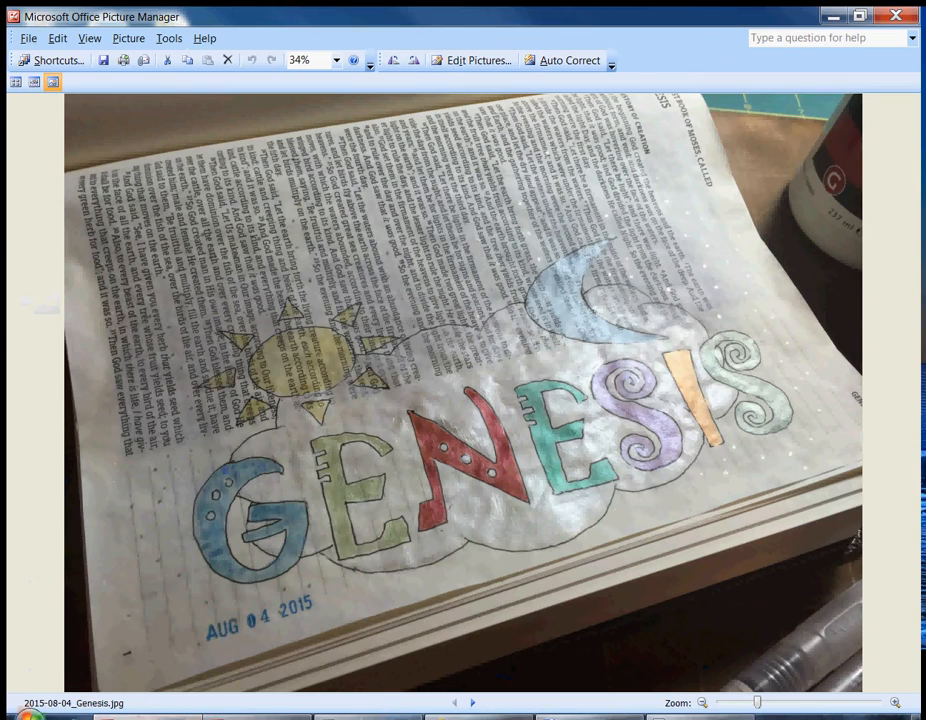
key("super")
mouse_move(351, 355)
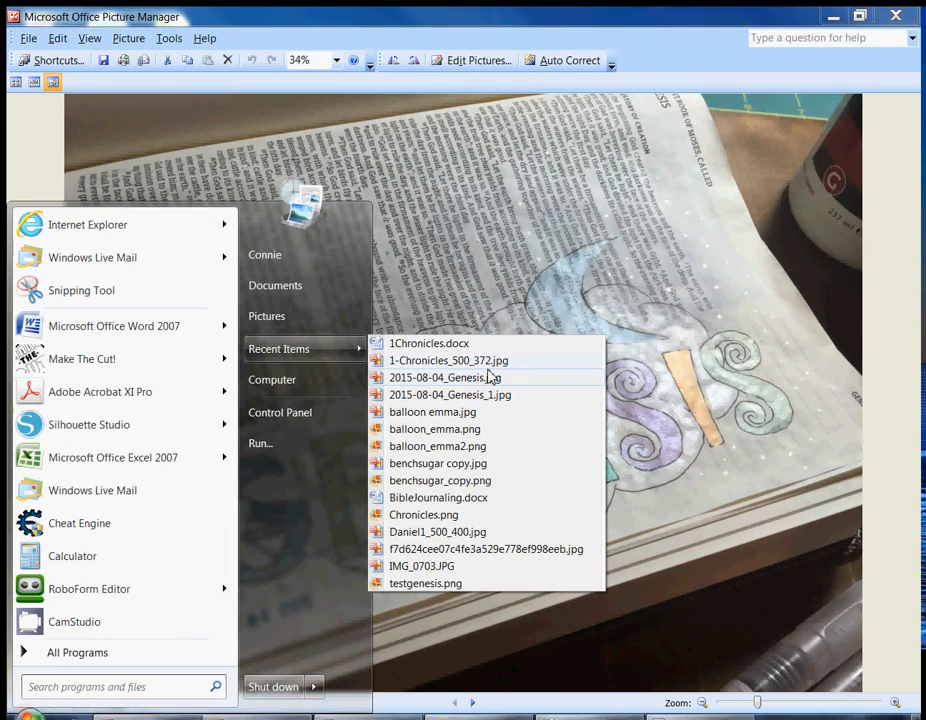
left_click(439, 499)
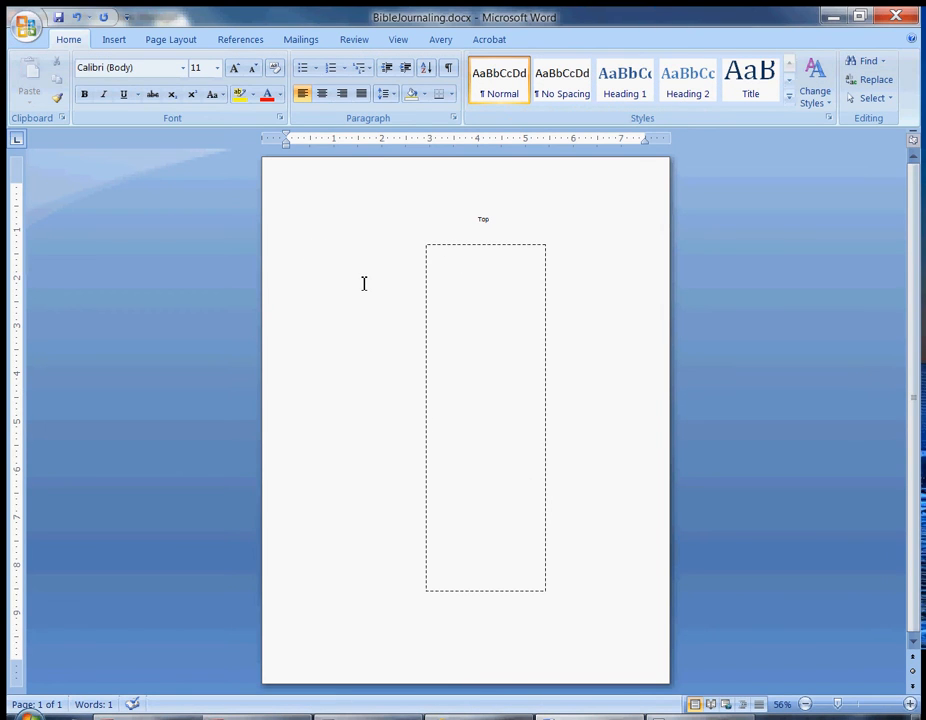
Insert the picture testgenesis.png from the Bible Journal folder into the document.
left_click(115, 41)
left_click(160, 95)
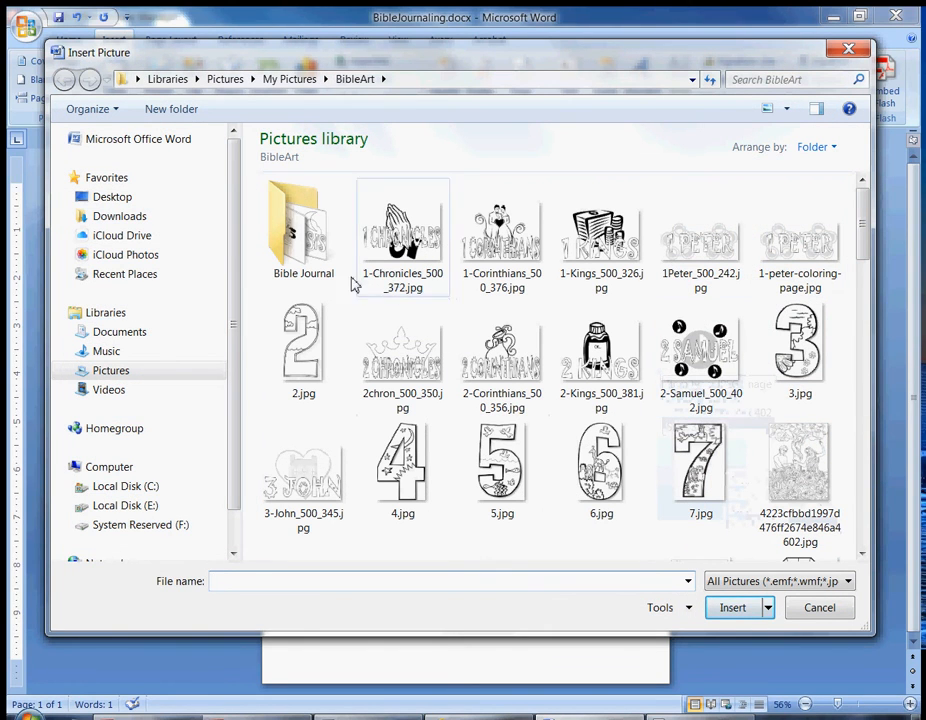
double_click(310, 248)
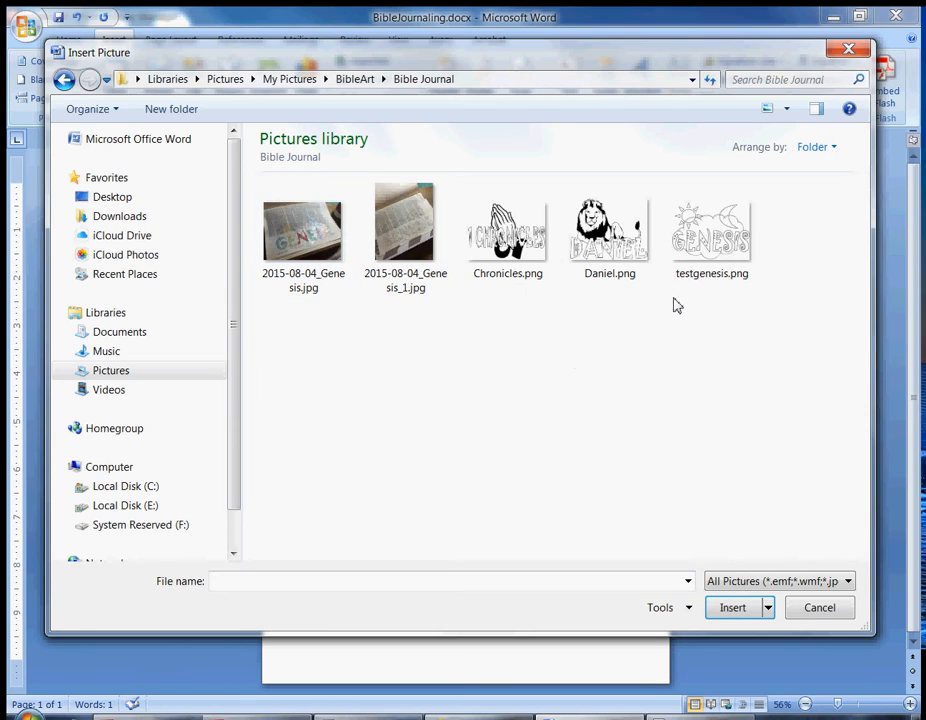
left_click(745, 251)
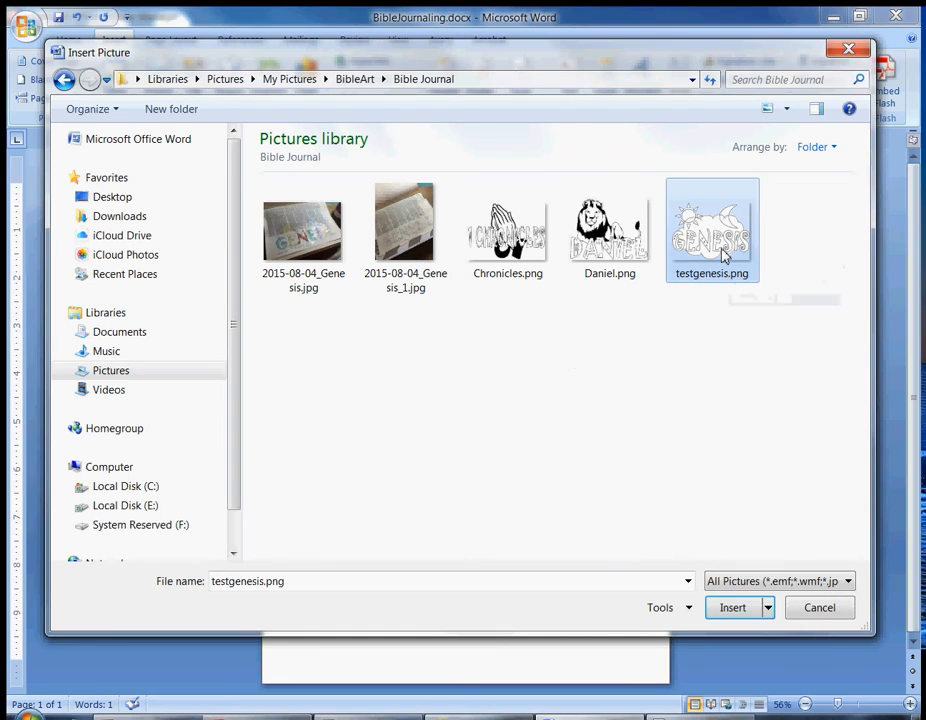
left_click(735, 608)
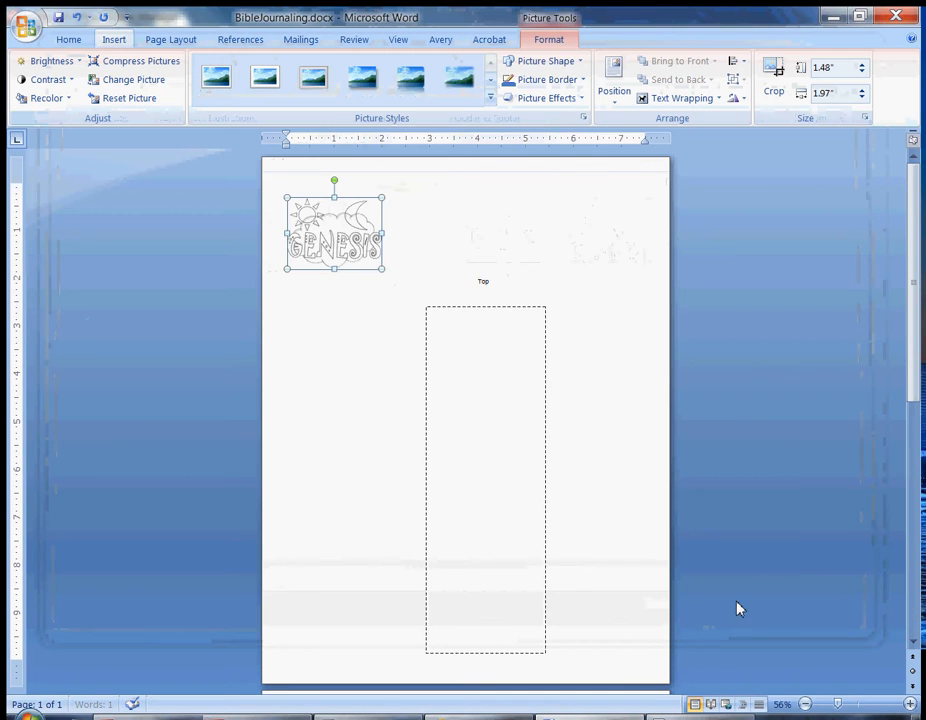
Set the Genesis picture's text wrapping to In Front of Text and enlarge it to about 4.27" high by 5.67" wide.
right_click(340, 245)
mouse_move(396, 432)
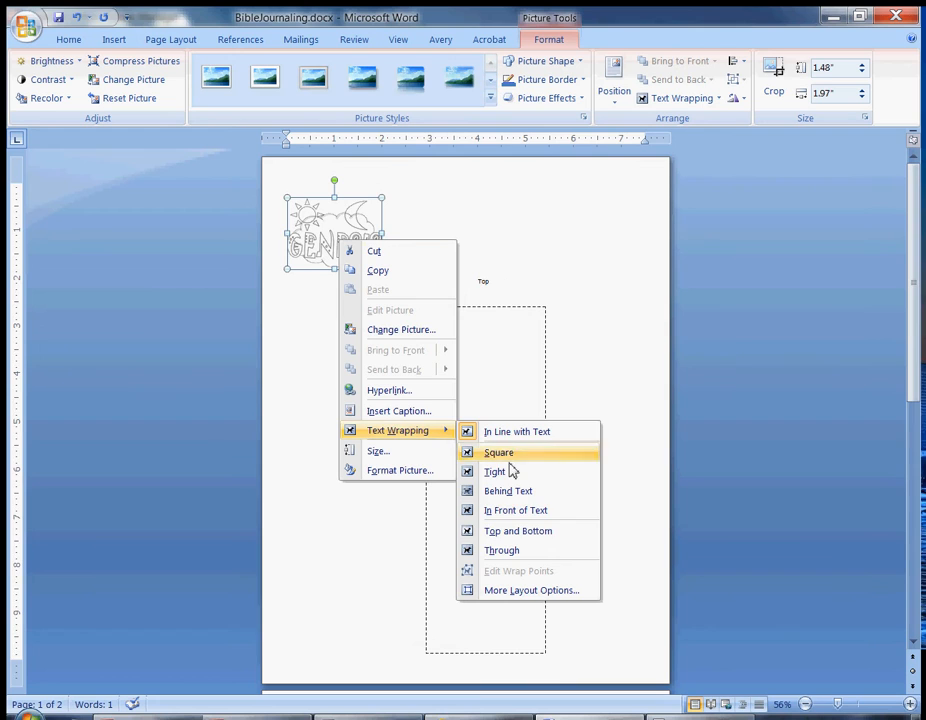
left_click(530, 511)
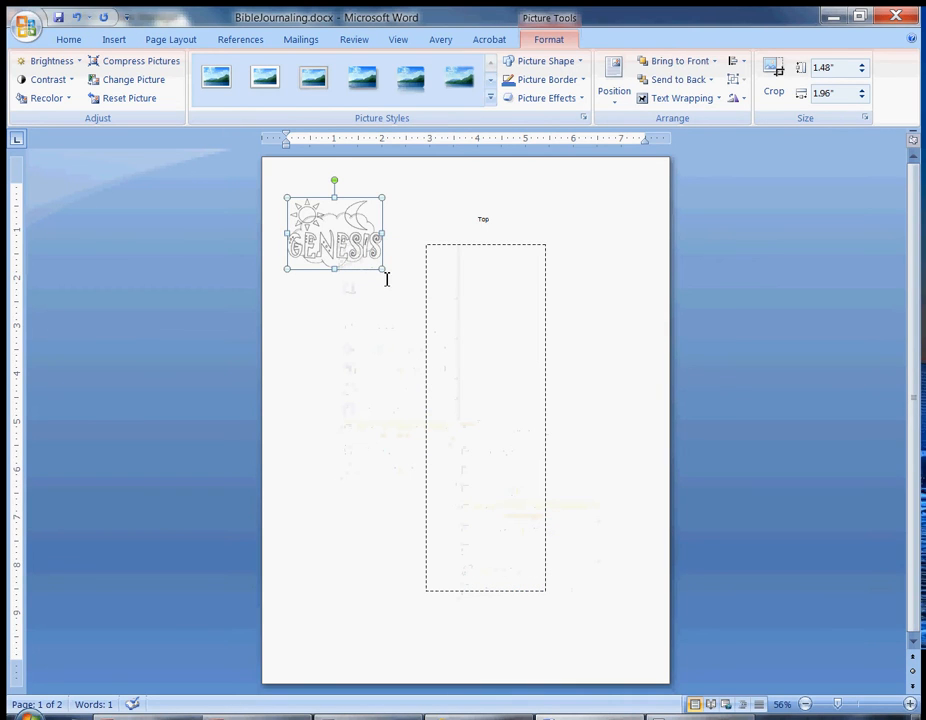
left_click_drag(384, 271, 465, 406)
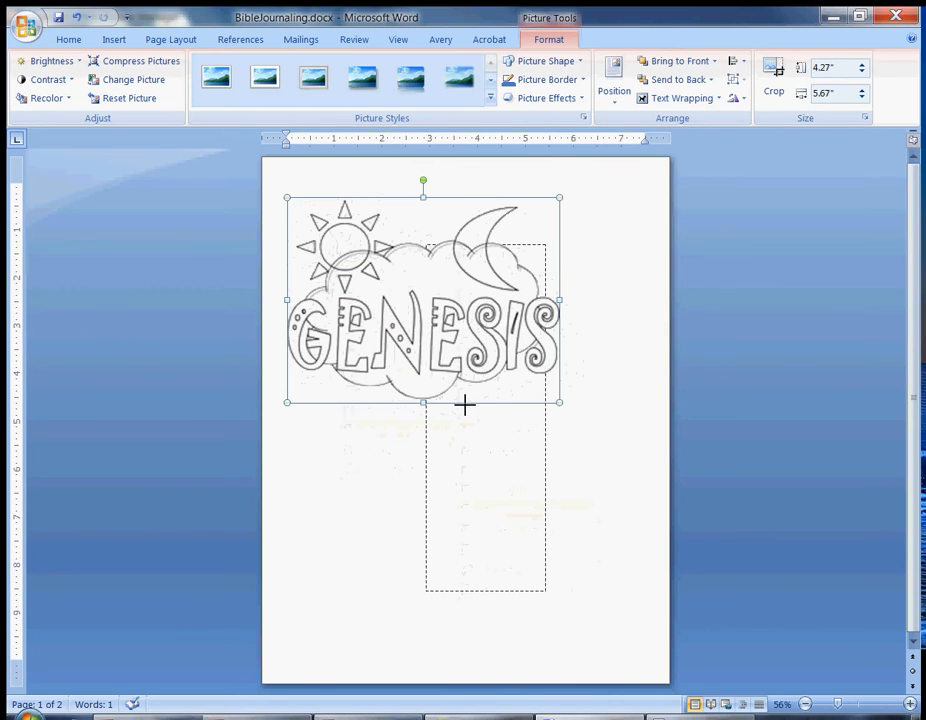
Rotate the Genesis picture 90° counterclockwise and move it so the lettering lies over the dashed frame.
left_click_drag(399, 289, 399, 320)
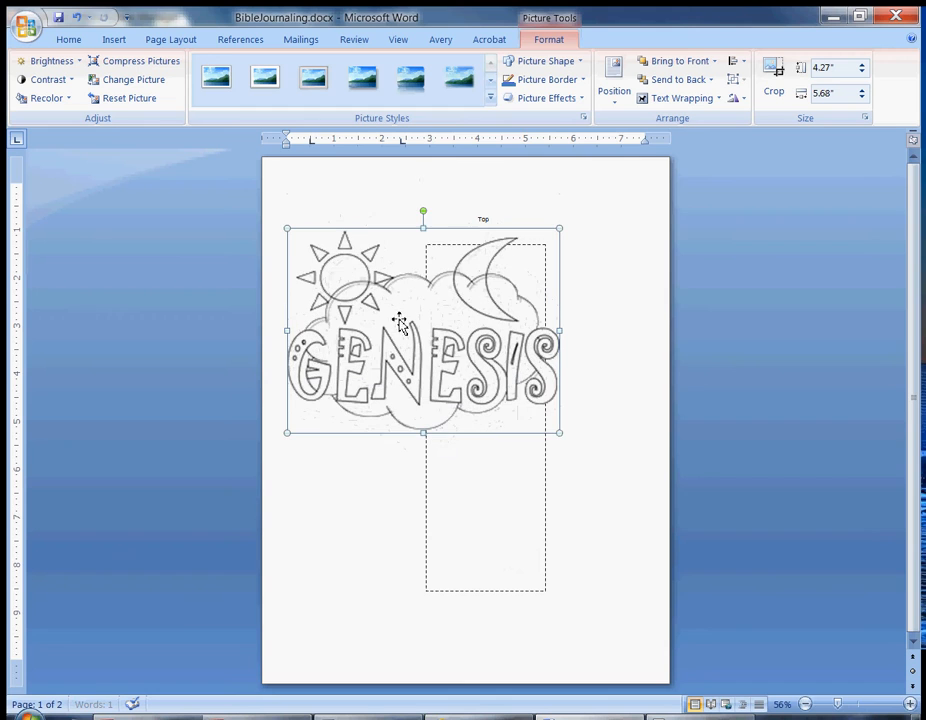
left_click_drag(423, 211, 298, 331)
left_click_drag(440, 316, 461, 417)
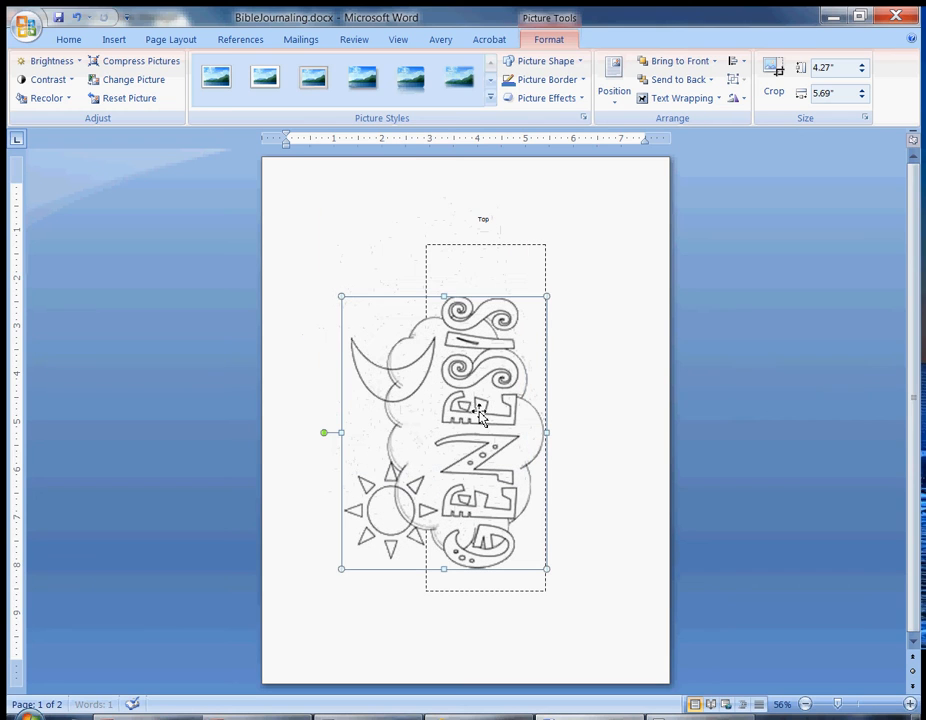
Enlarge the rotated Genesis picture to about 4.85" by 6.45", nudge it so the lettering sits centred within the dashed frame, and deselect it.
left_click_drag(549, 296, 570, 260)
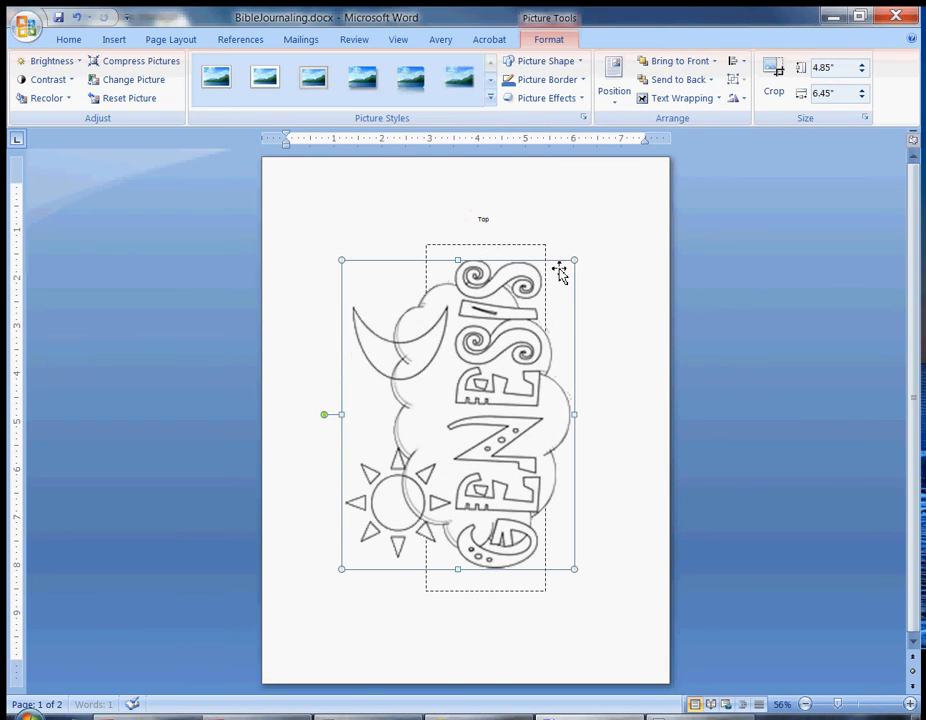
left_click_drag(508, 389, 508, 389)
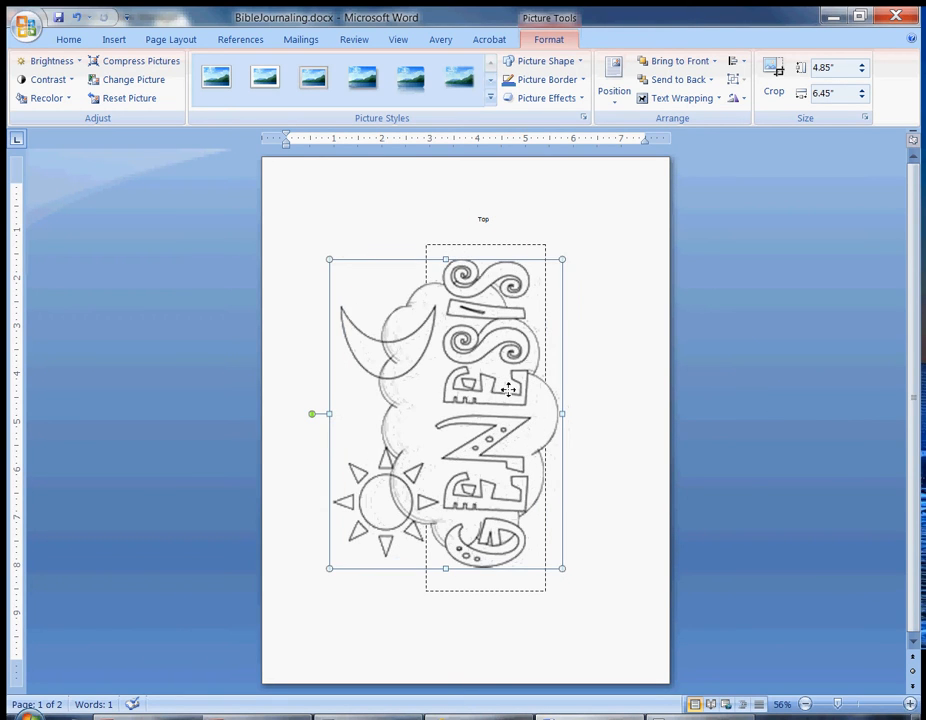
key("Down")
key("Down")
key("Down")
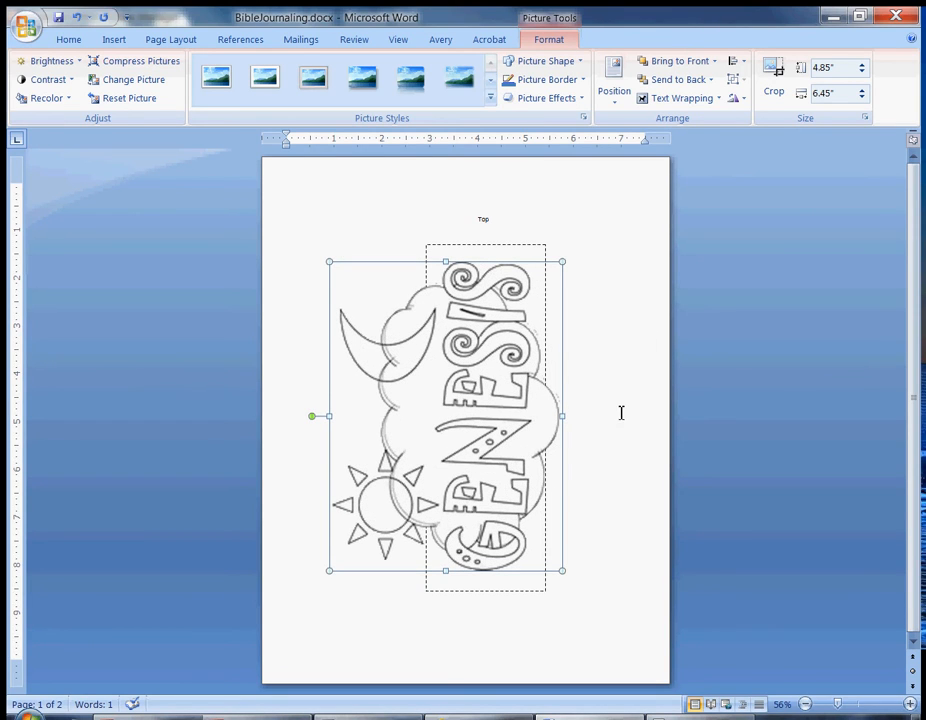
key("Left")
key("Left")
key("Left")
key("Left")
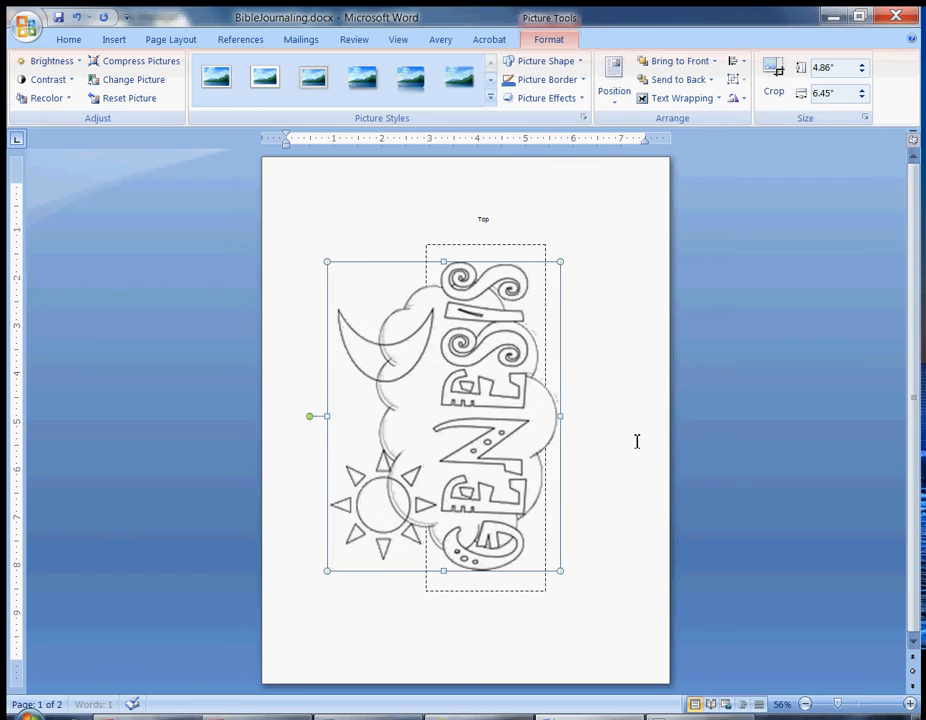
key("Right")
key("Right")
left_click(625, 415)
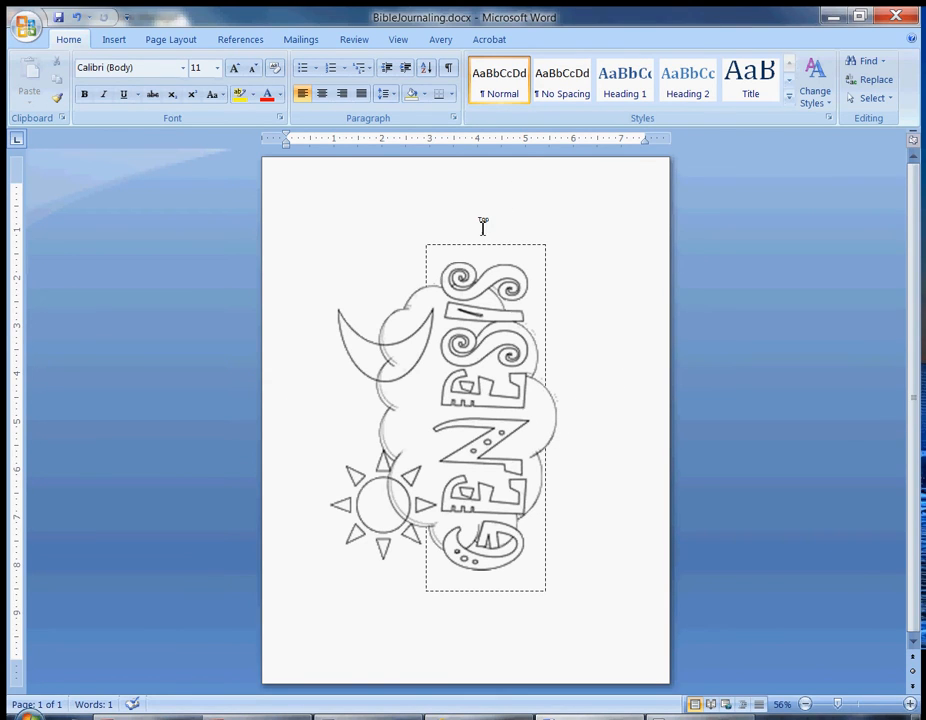
Close the BibleJournaling.docx document.
left_click(896, 16)
left_click(486, 419)
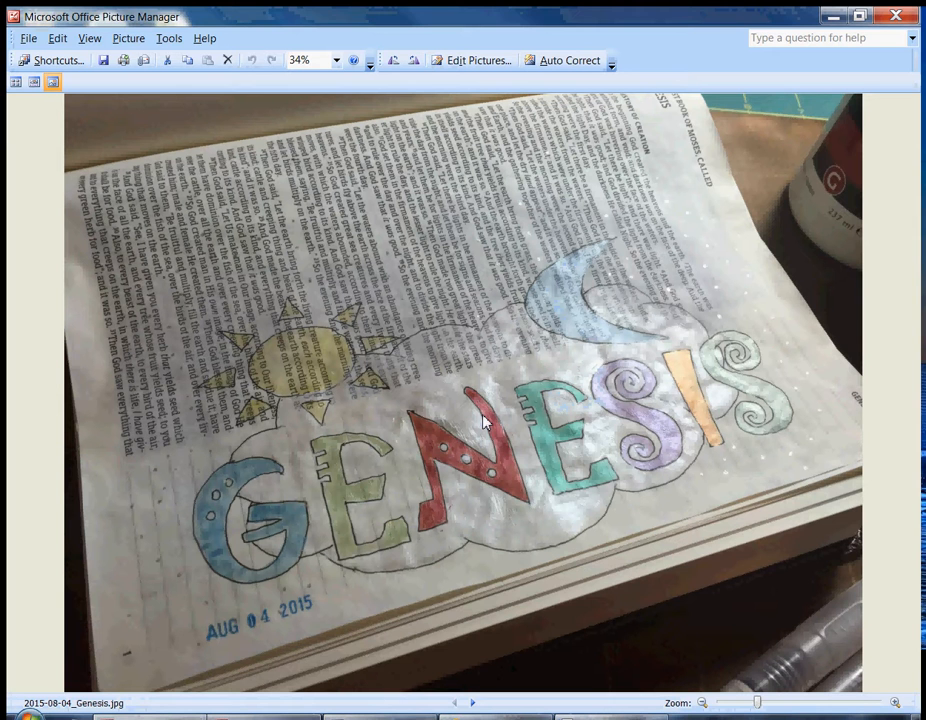
Examine the uncoloured 2015-08-04_Genesis_1.jpg photo at full window size and go back to the coloured 2015-08-04_Genesis.jpg photo.
left_click(262, 717)
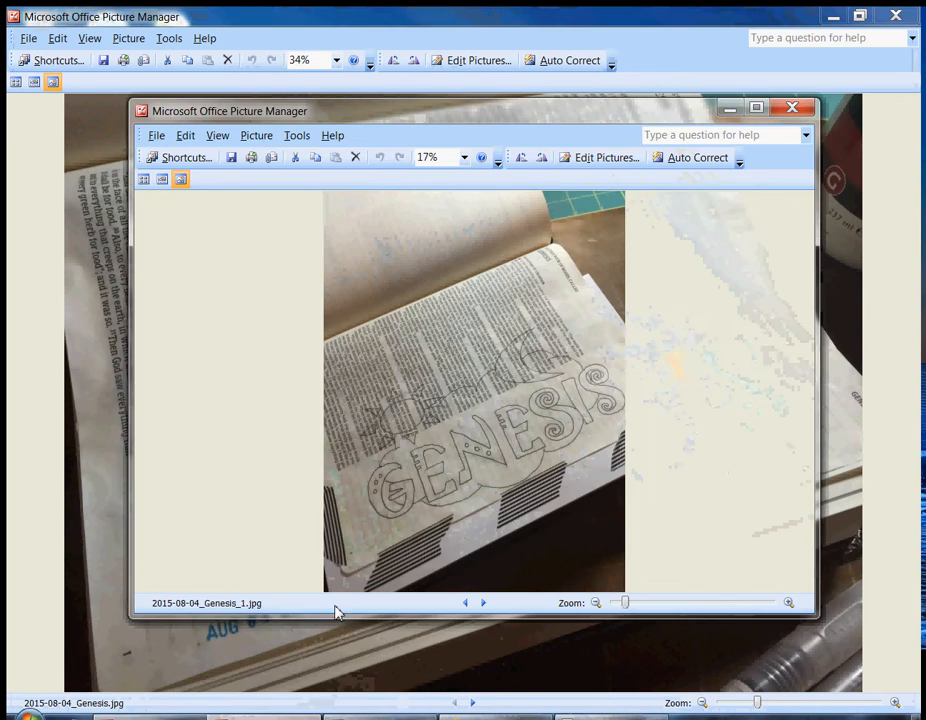
left_click(757, 108)
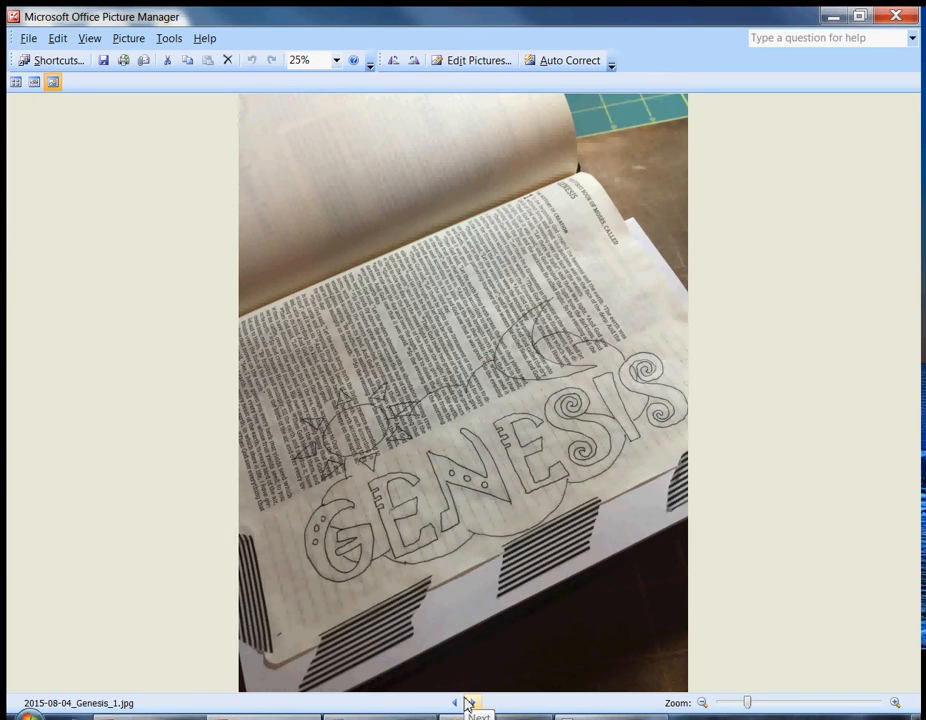
key("Left")
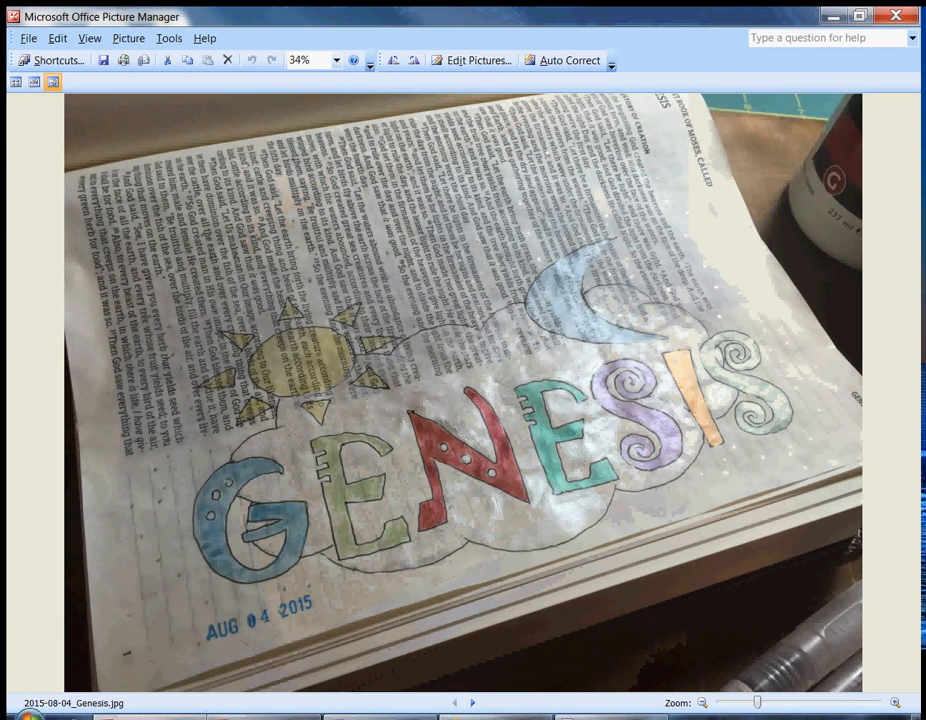
Reopen the recently used BibleJournaling.docx template in Word.
left_click(28, 712)
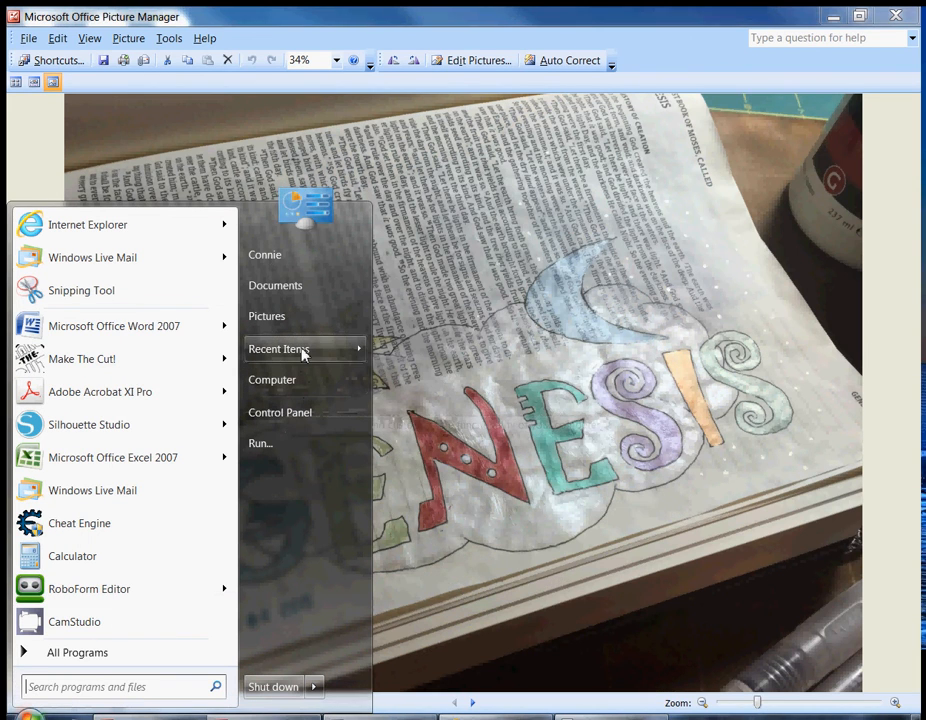
mouse_move(300, 352)
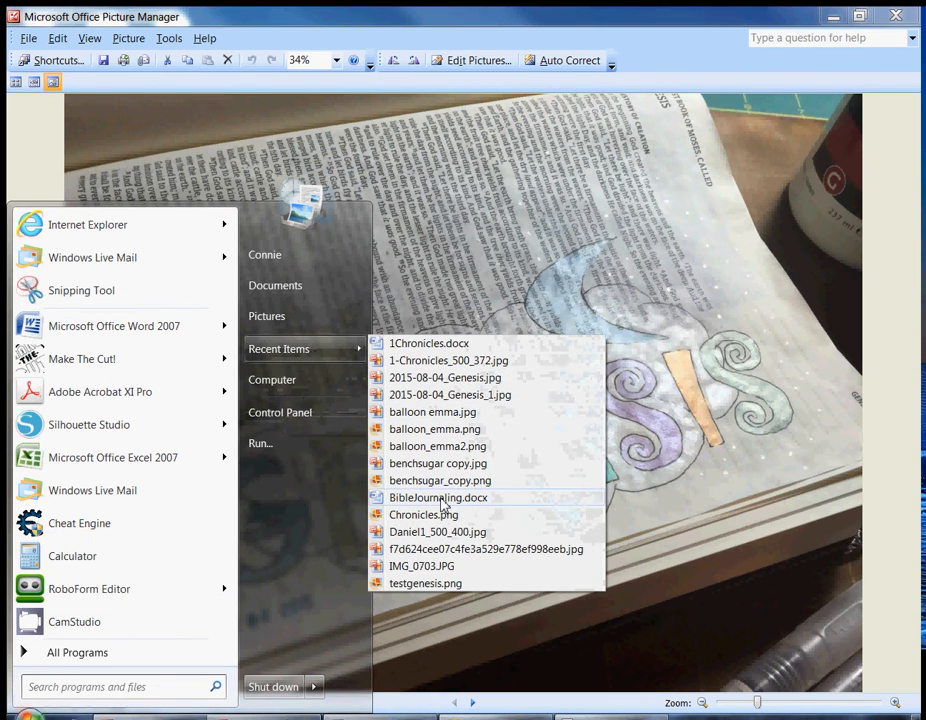
left_click(480, 499)
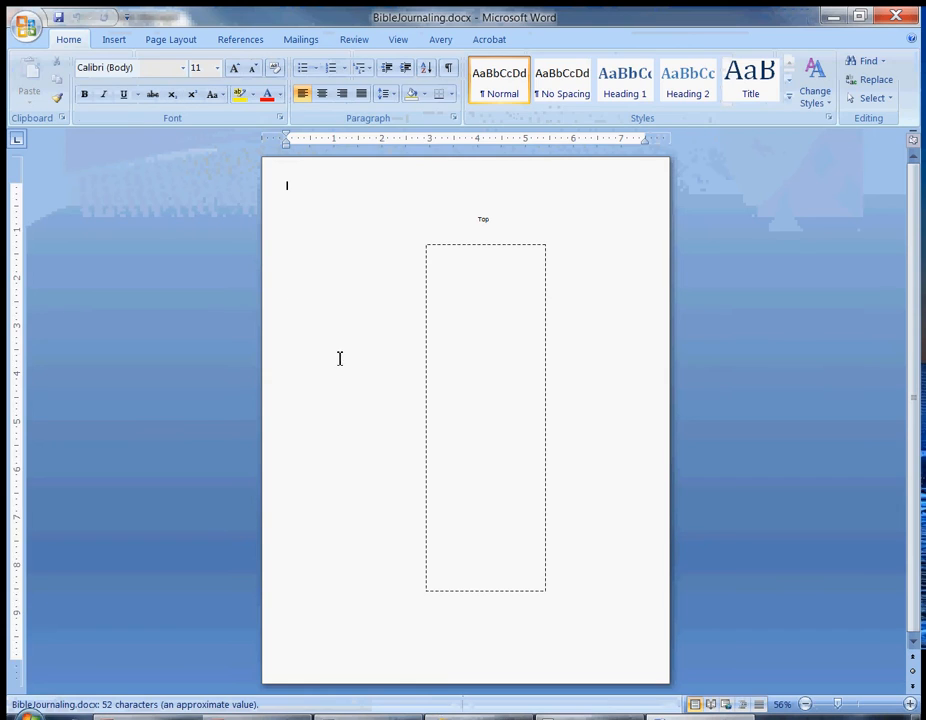
Insert the picture Daniel1_500_400.jpg from the BibleArt folder of the Pictures library into the template.
left_click(118, 42)
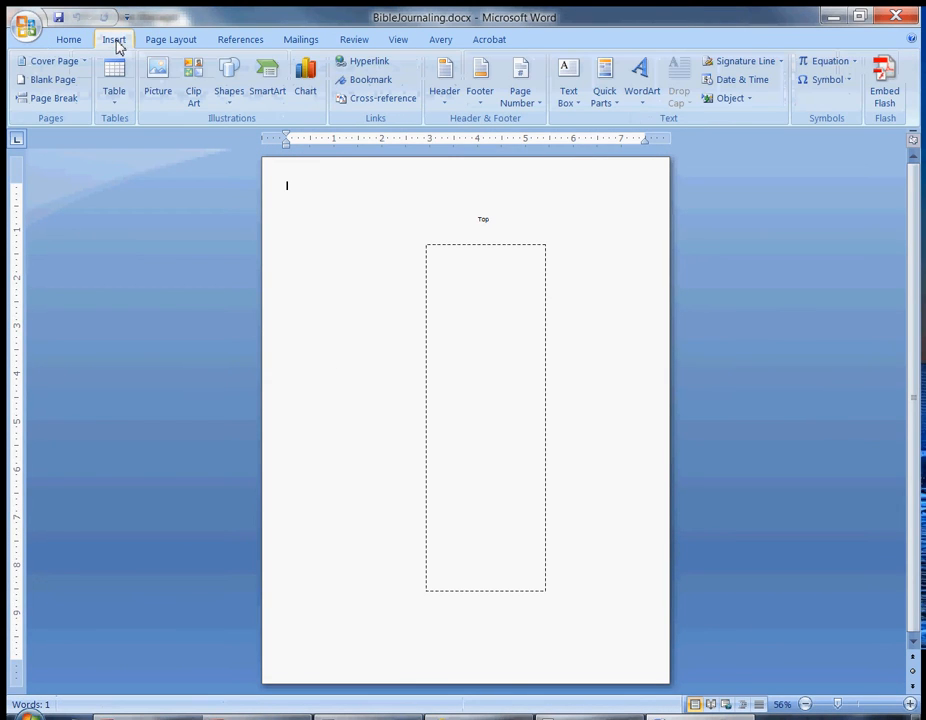
left_click(163, 88)
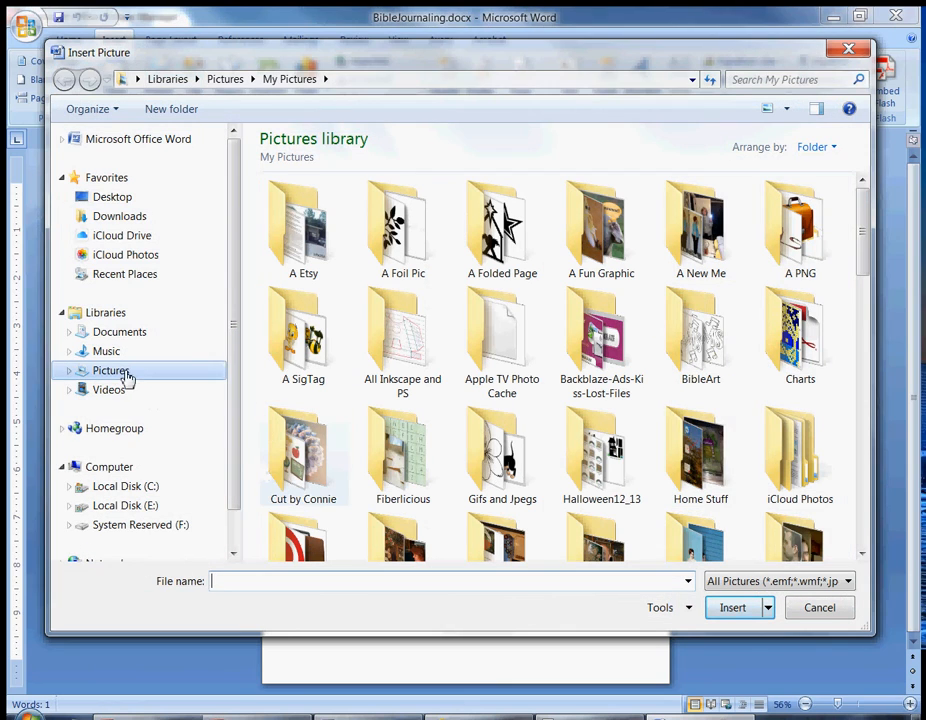
left_click(130, 506)
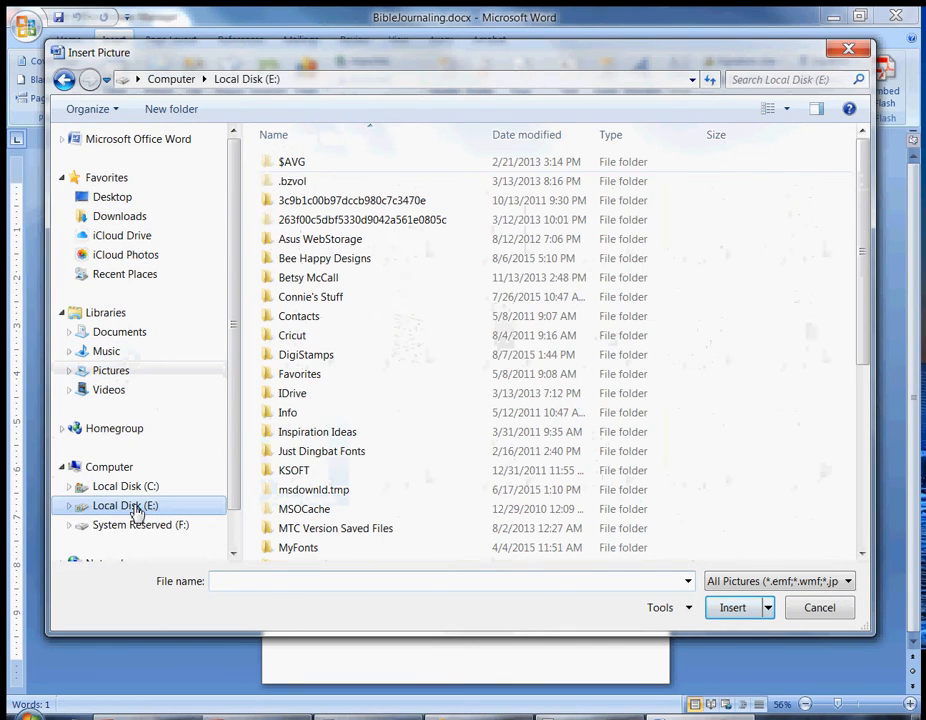
left_click(119, 334)
left_click(116, 375)
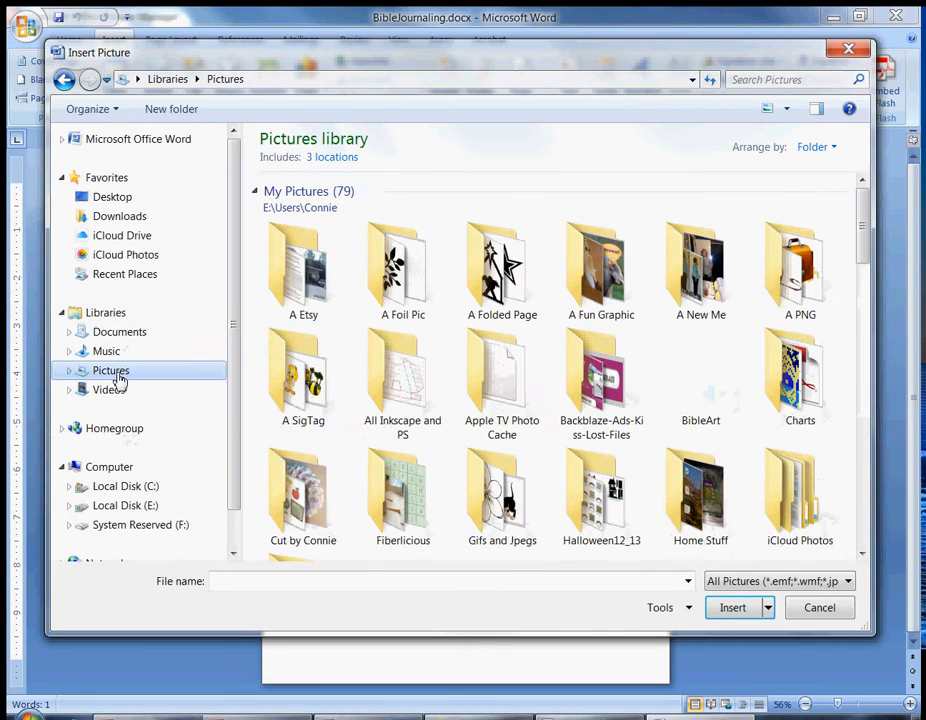
double_click(679, 387)
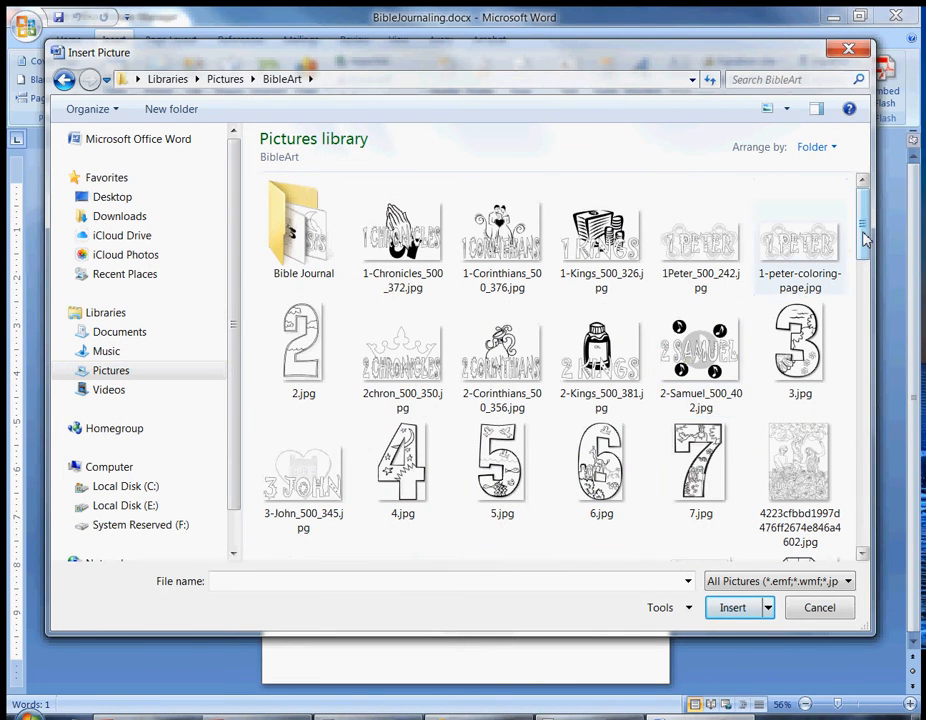
left_click_drag(866, 240, 872, 330)
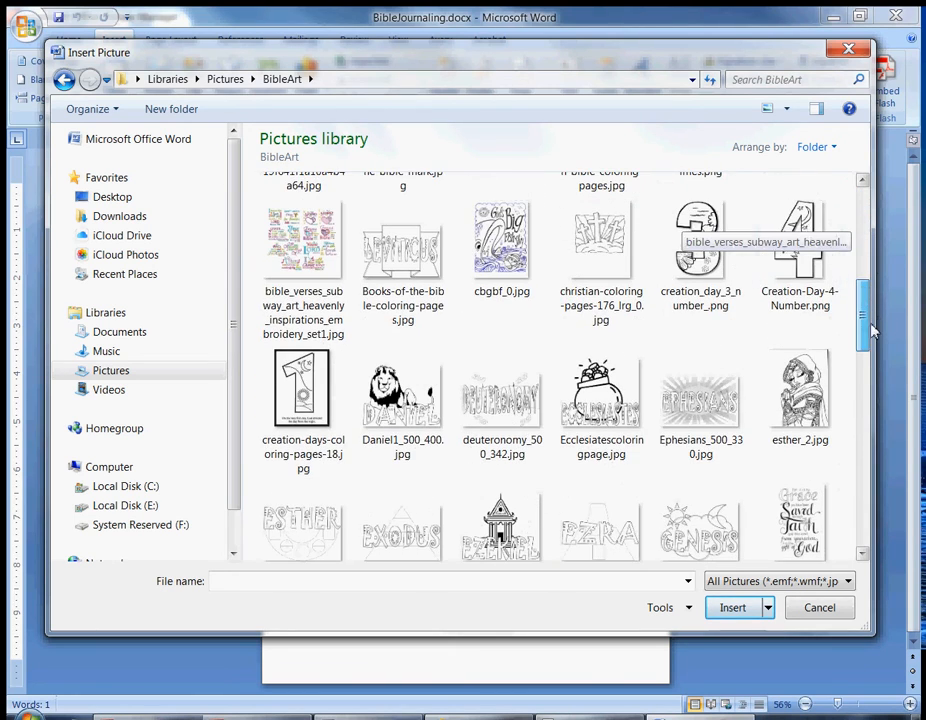
left_click(410, 425)
left_click(733, 611)
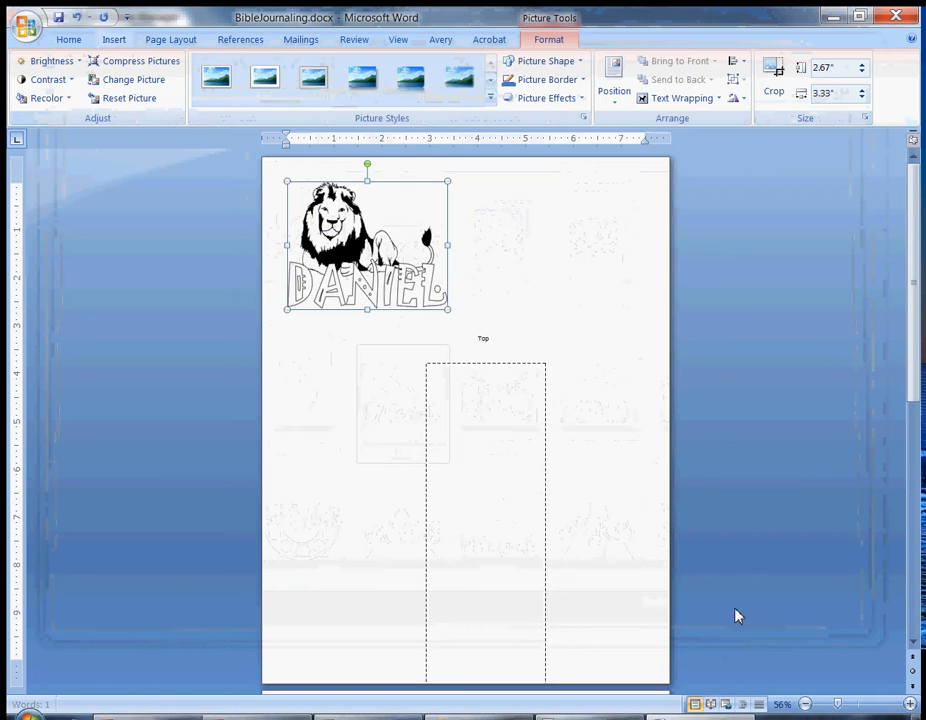
Set the Daniel picture's text wrapping to In Front of Text.
right_click(404, 243)
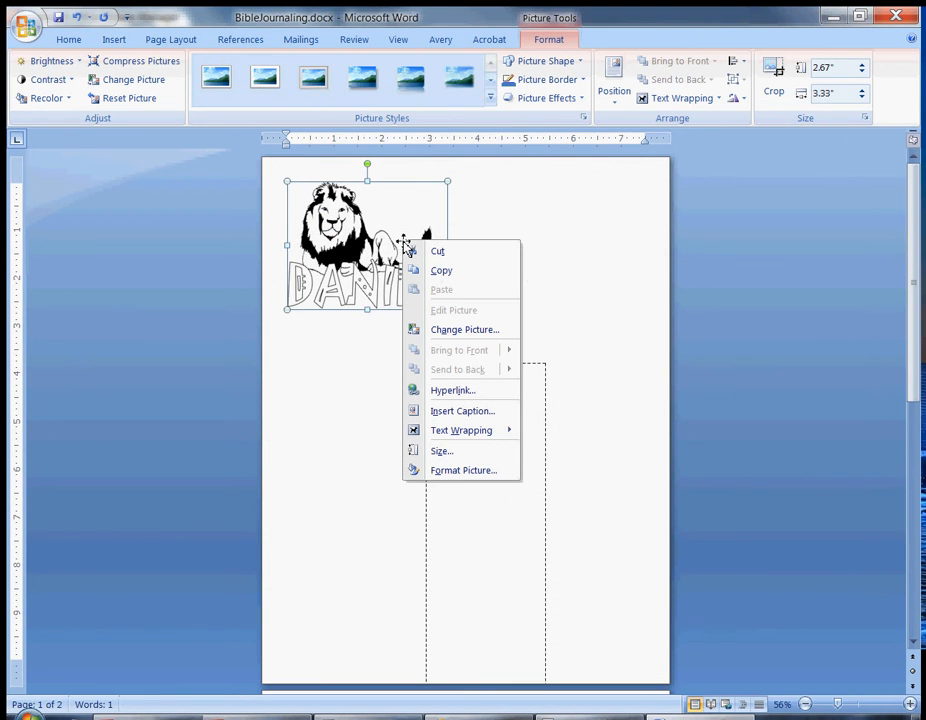
key("Escape")
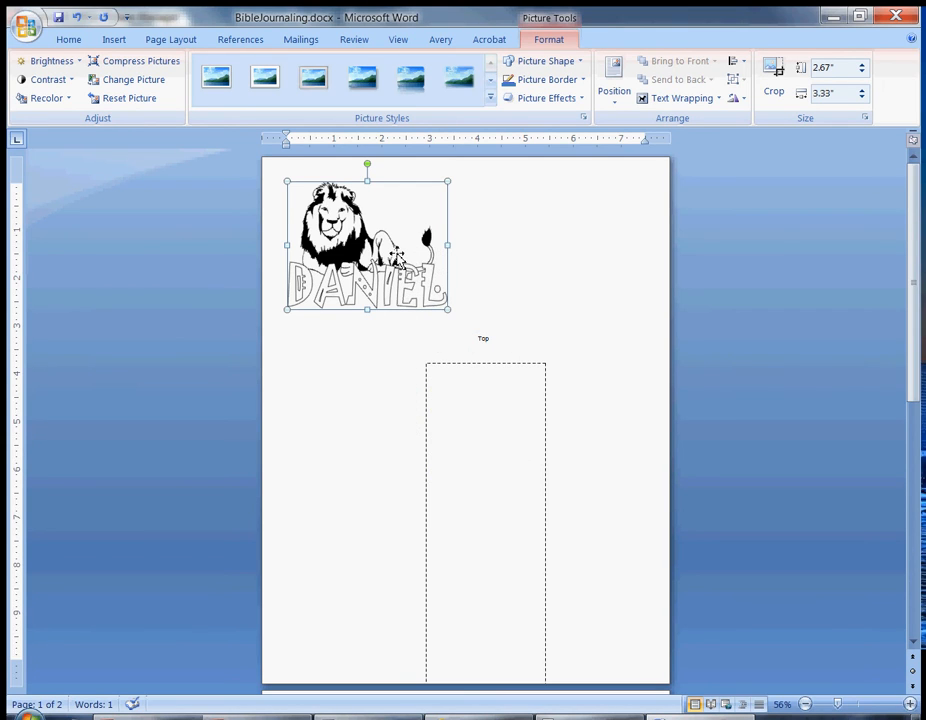
right_click(397, 258)
mouse_move(440, 448)
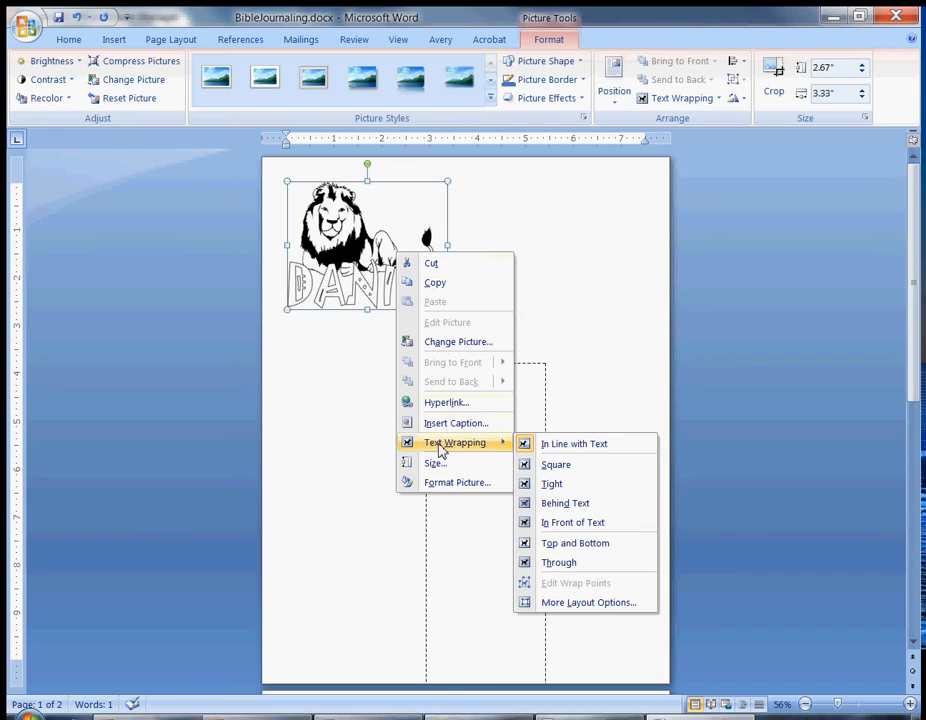
left_click(557, 528)
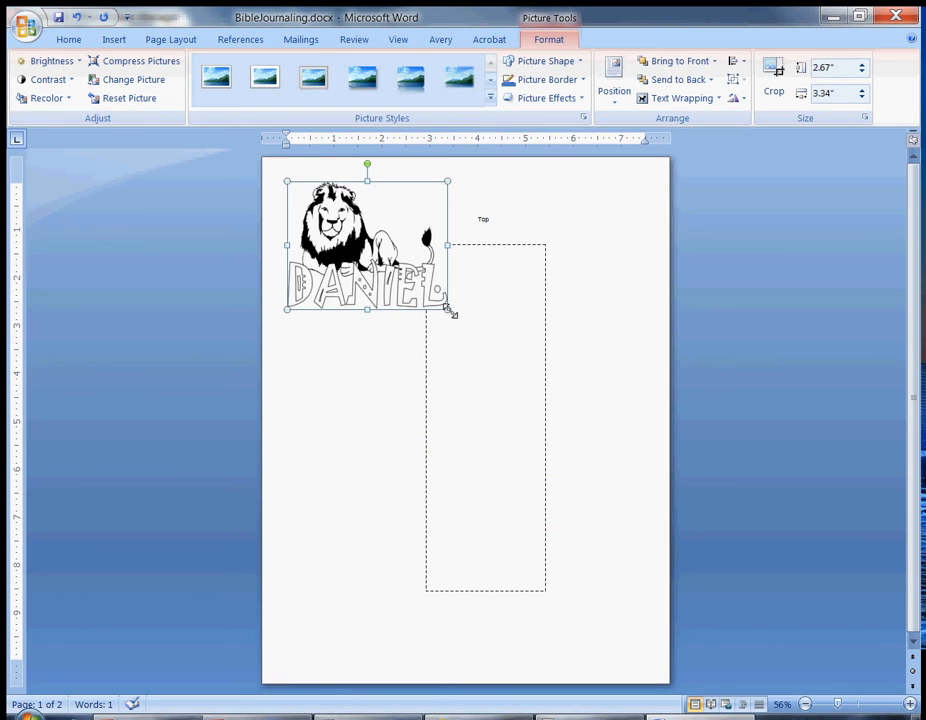
Try the Daniel picture at about 4.81" high by 6.01" wide over the upper part of the dashed frame, and delete it.
left_click_drag(447, 309, 542, 413)
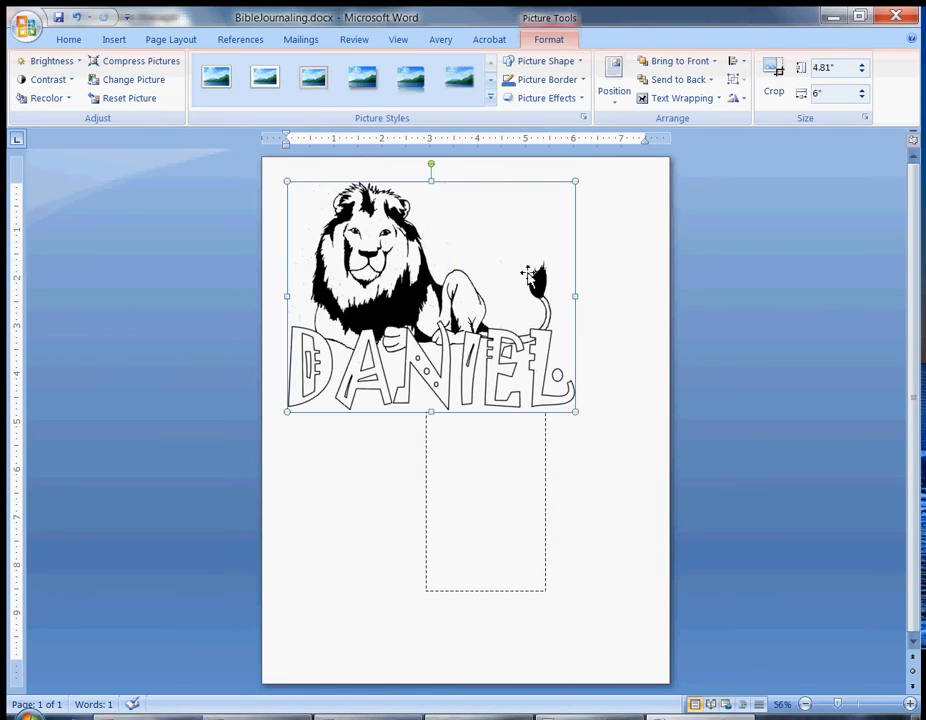
left_click_drag(376, 245, 392, 276)
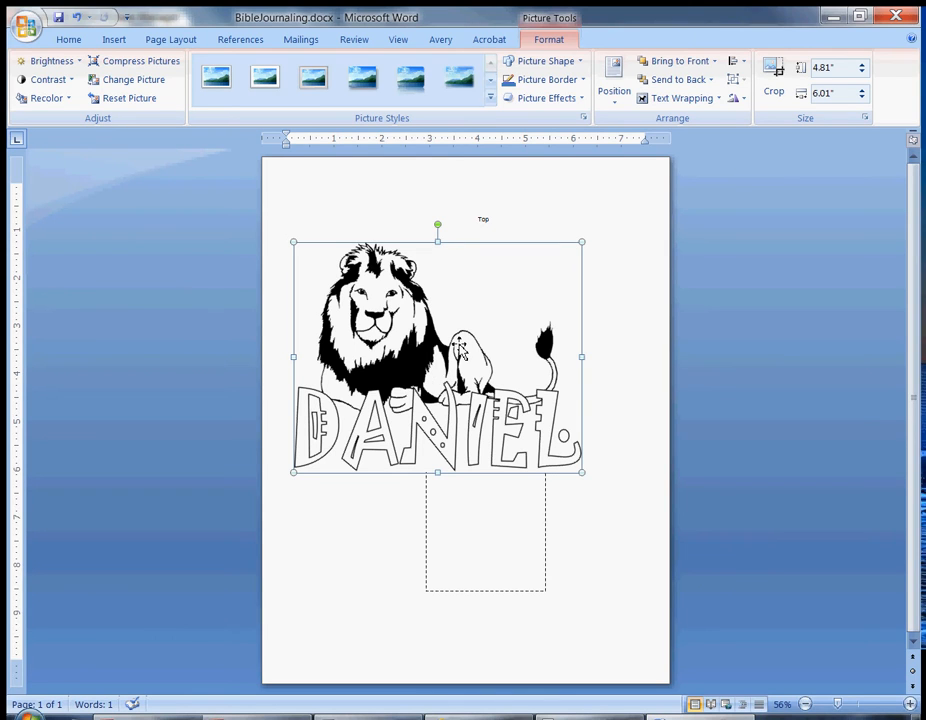
key("Delete")
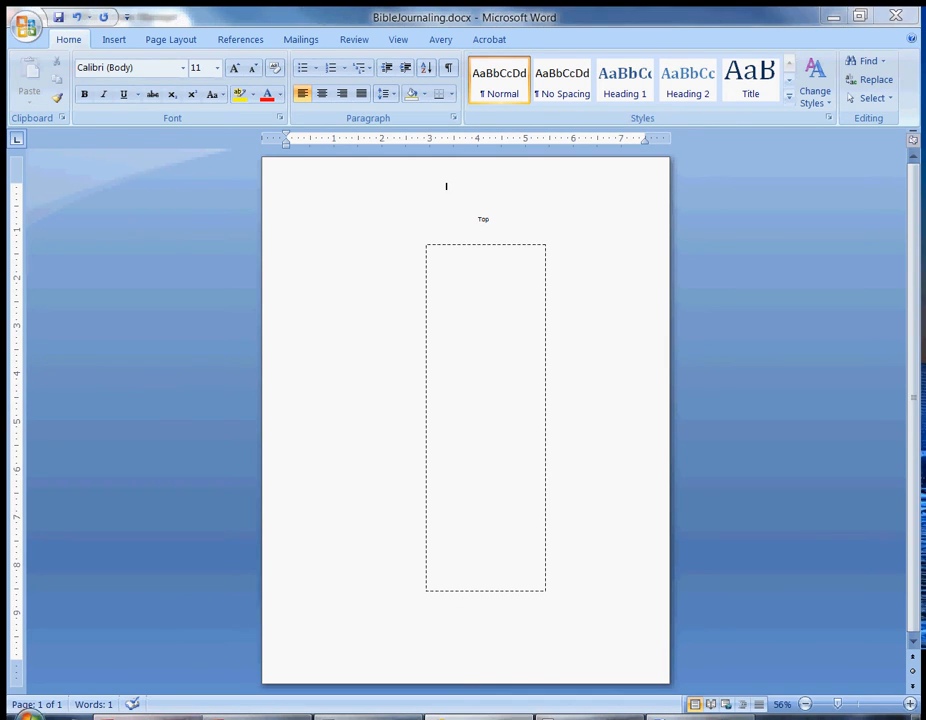
key("super")
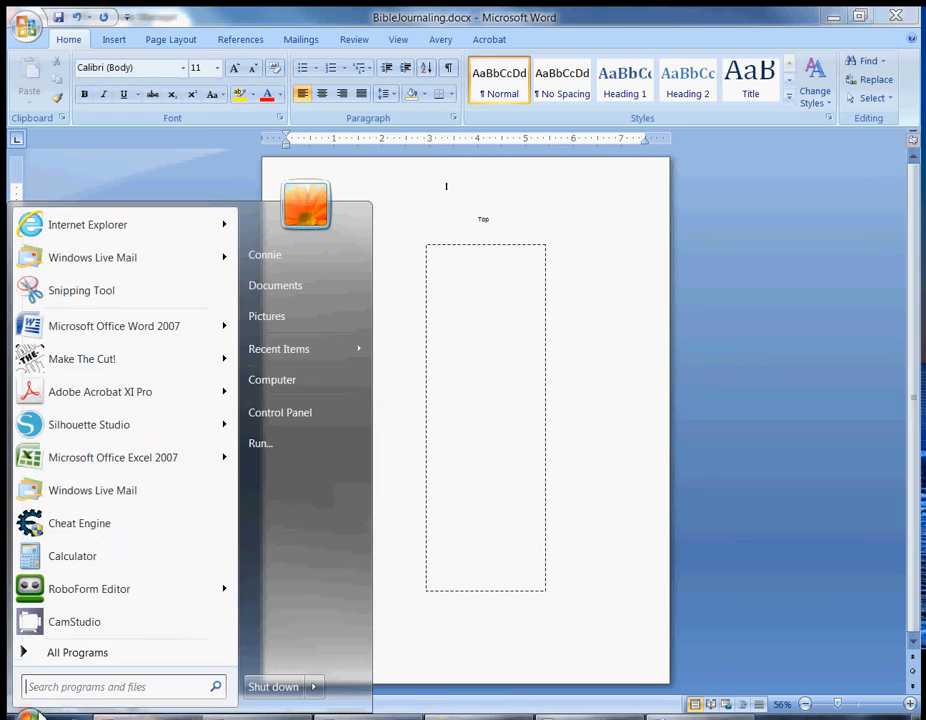
mouse_move(337, 356)
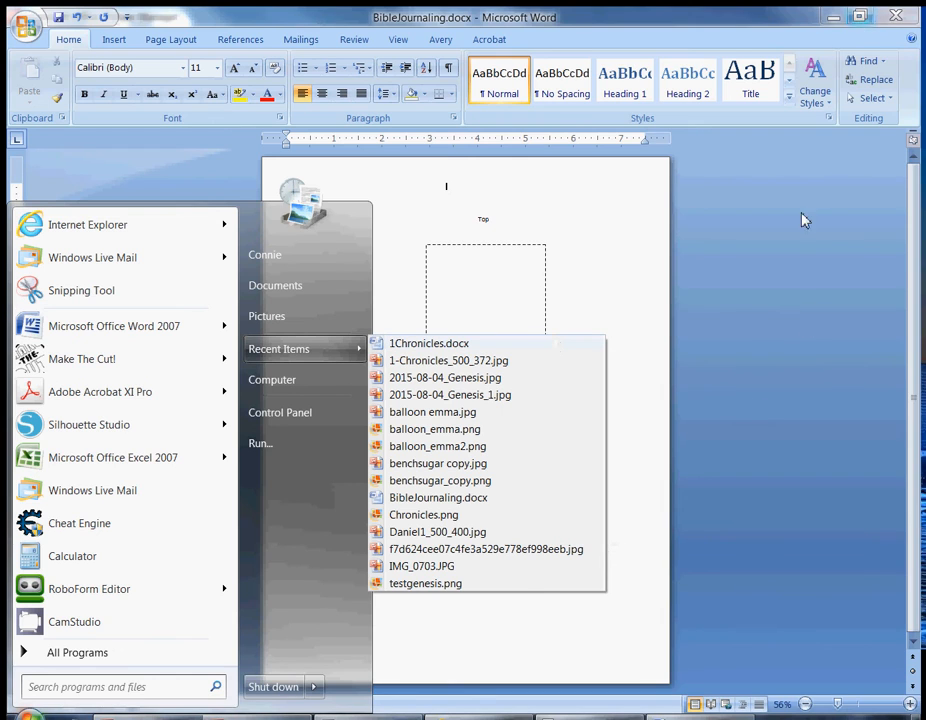
left_click(812, 324)
Minimise the BibleJournaling.docx window and close the 2015-08-04_Genesis_1.jpg photo window.
left_click(836, 15)
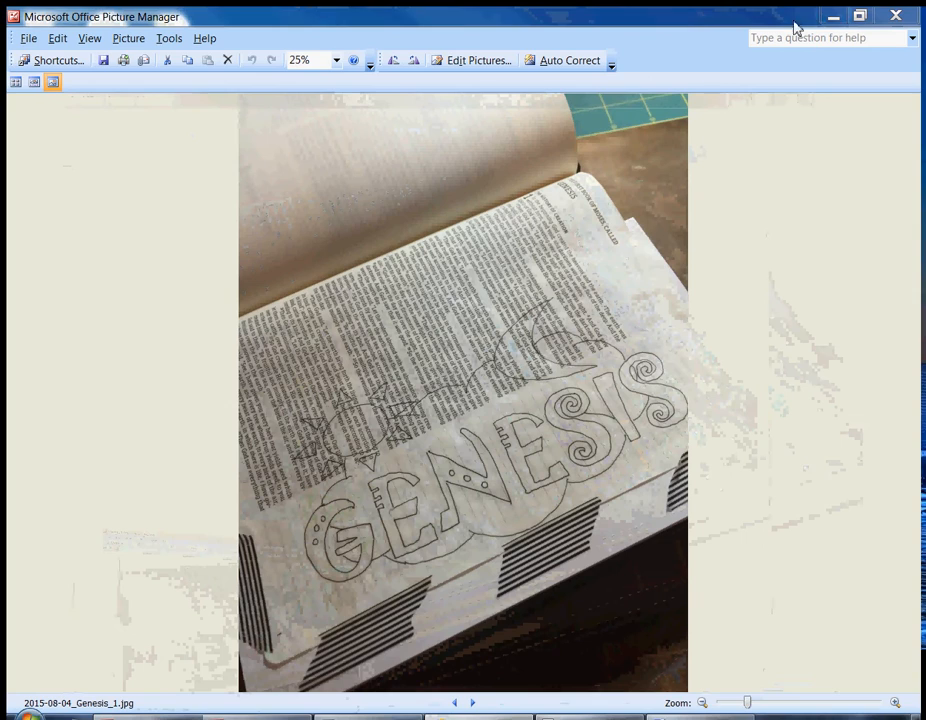
left_click(893, 16)
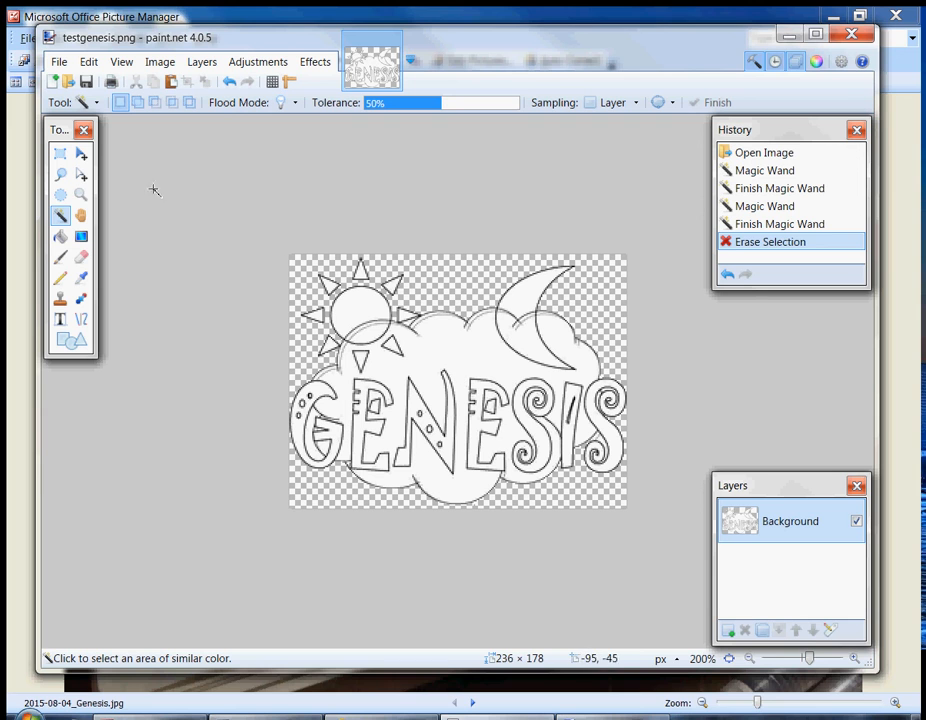
In paint.net, create a blank 800 by 600 pixel image and open Daniel1_500_400.jpg from the BibleArt folder.
left_click(53, 82)
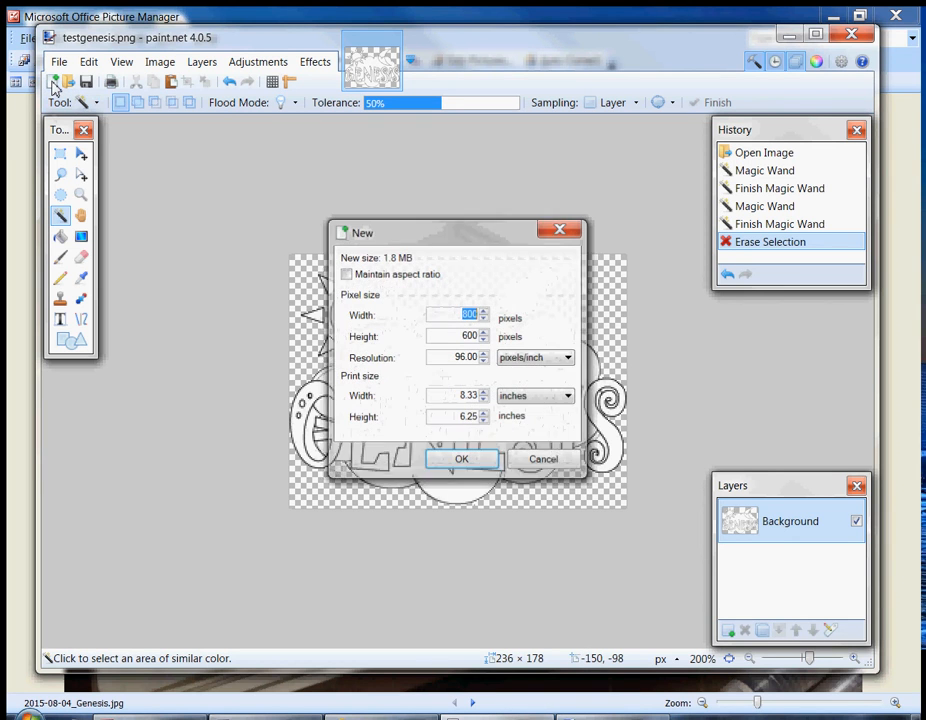
left_click(462, 461)
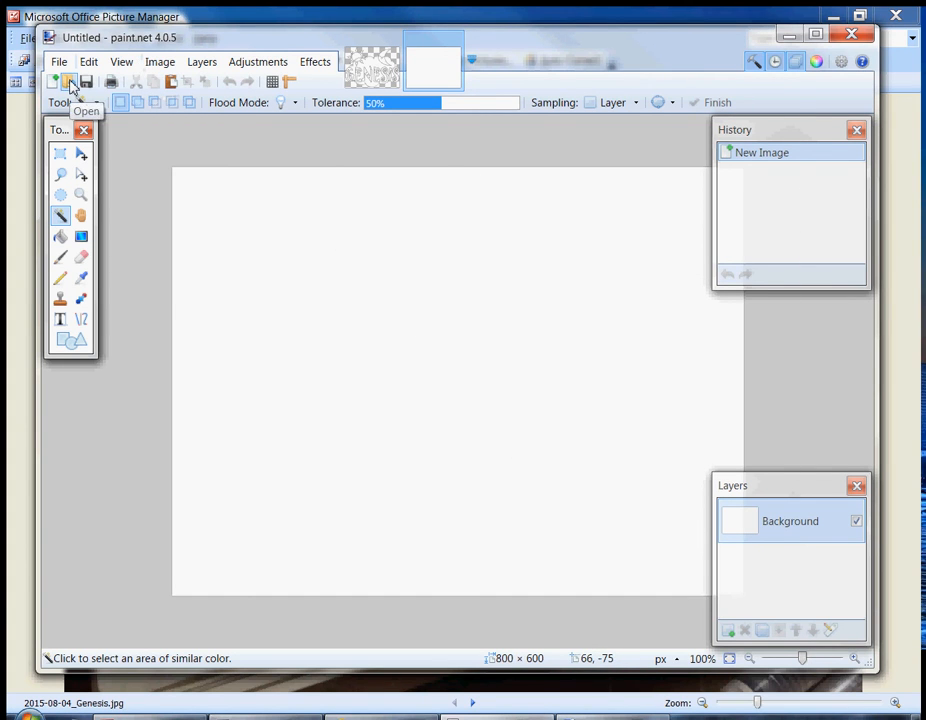
left_click(69, 83)
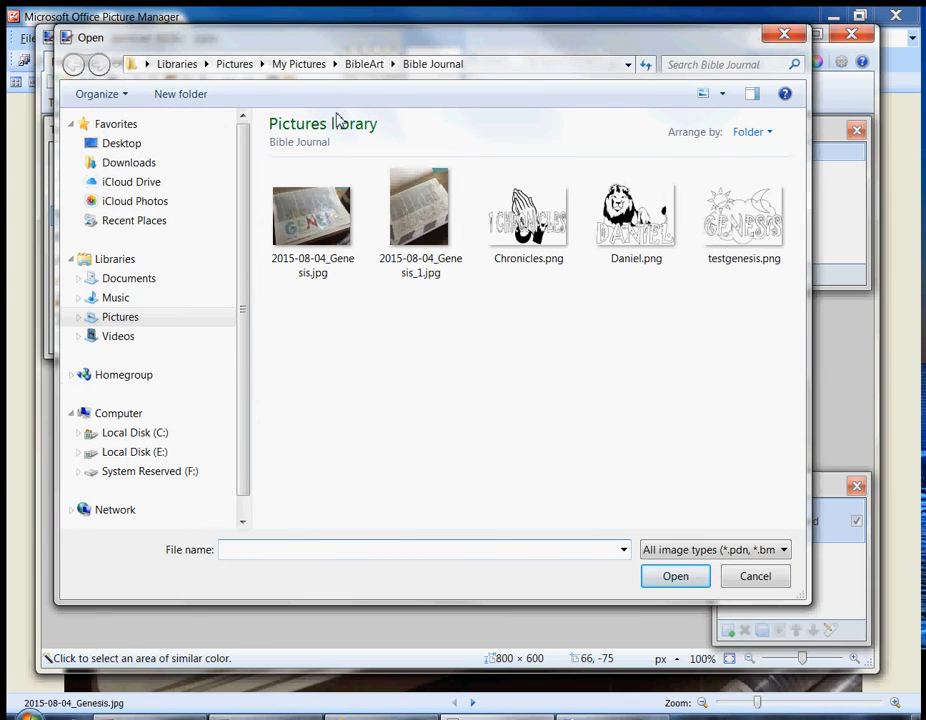
left_click(360, 66)
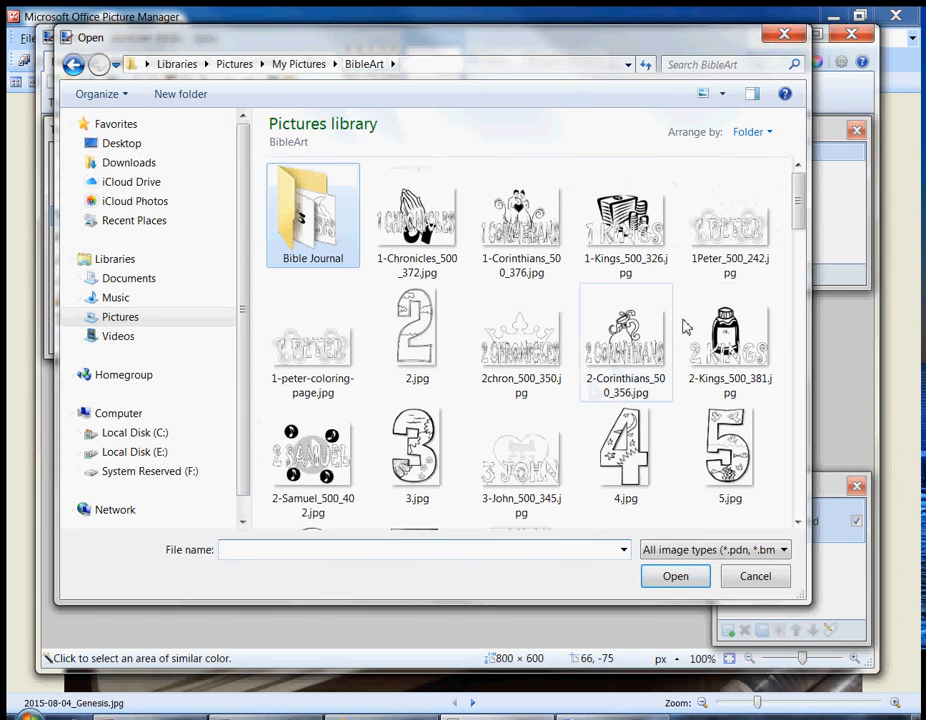
left_click_drag(802, 221, 802, 324)
left_click(414, 305)
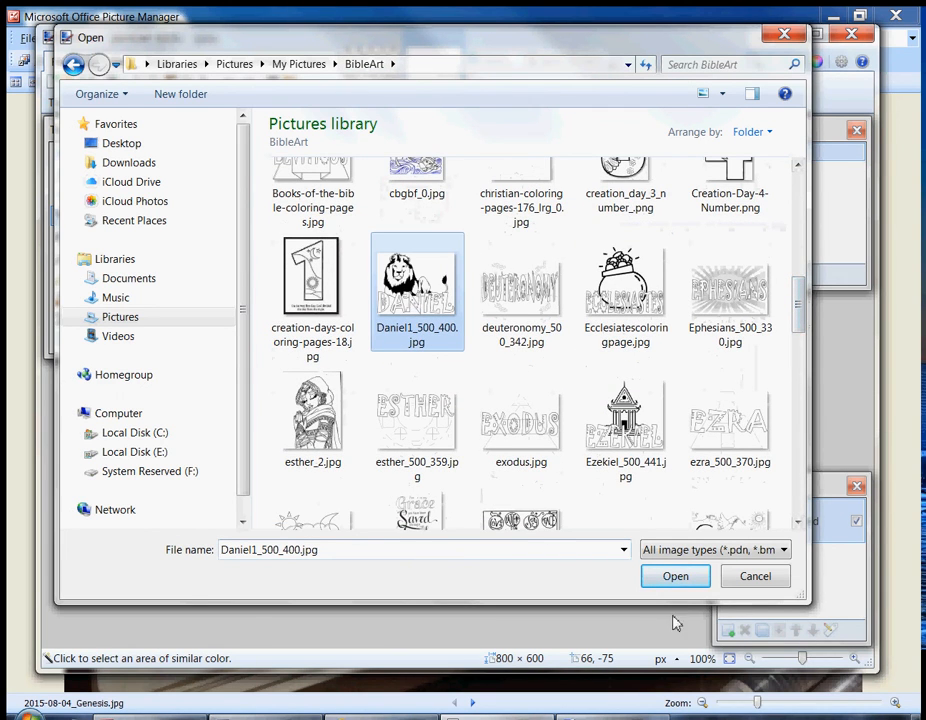
left_click(678, 577)
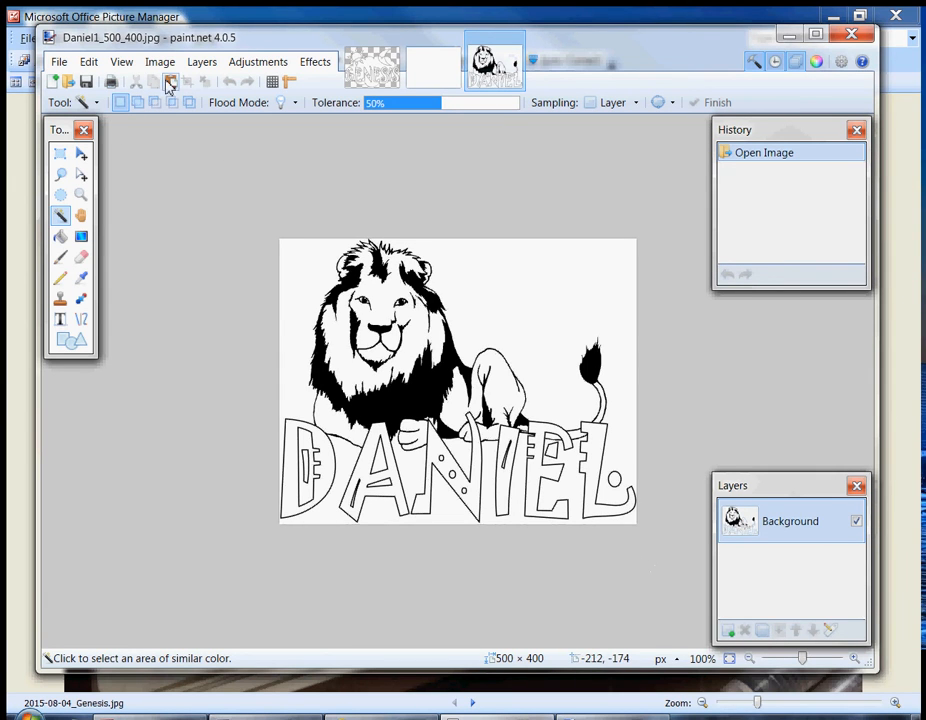
Erase the background around the lion and between the letters using the Magic Wand, and select the slot in the A's crossbar.
left_click(123, 67)
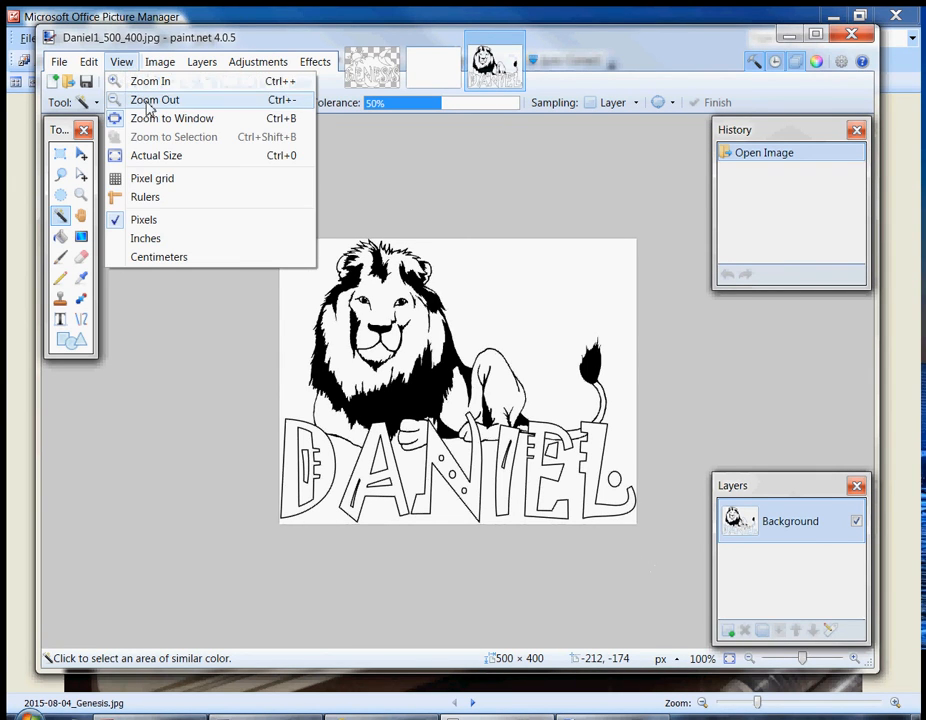
left_click(148, 81)
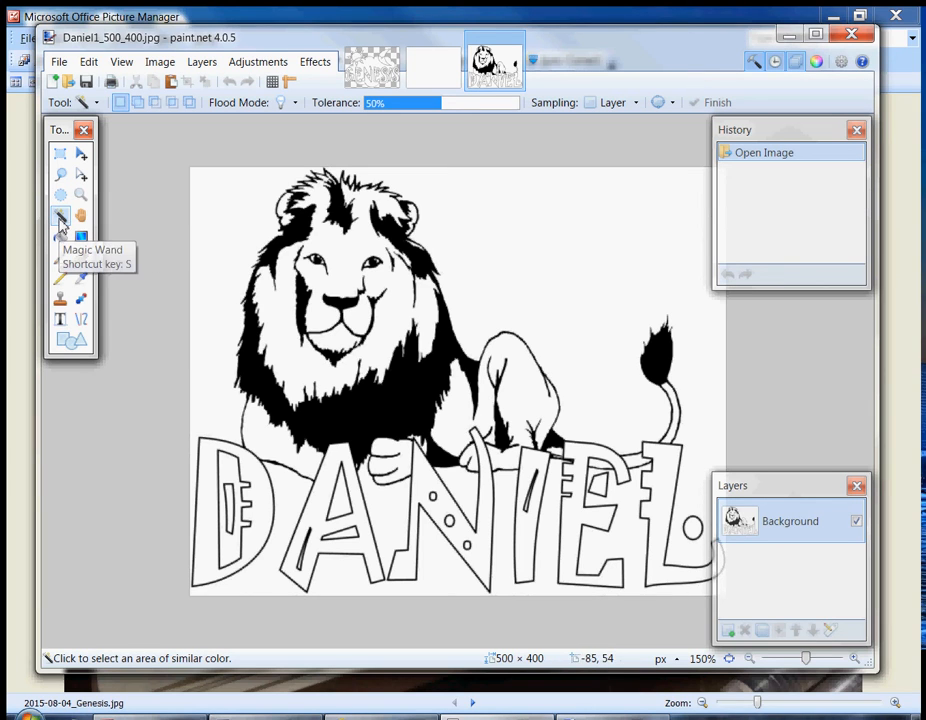
left_click(514, 260)
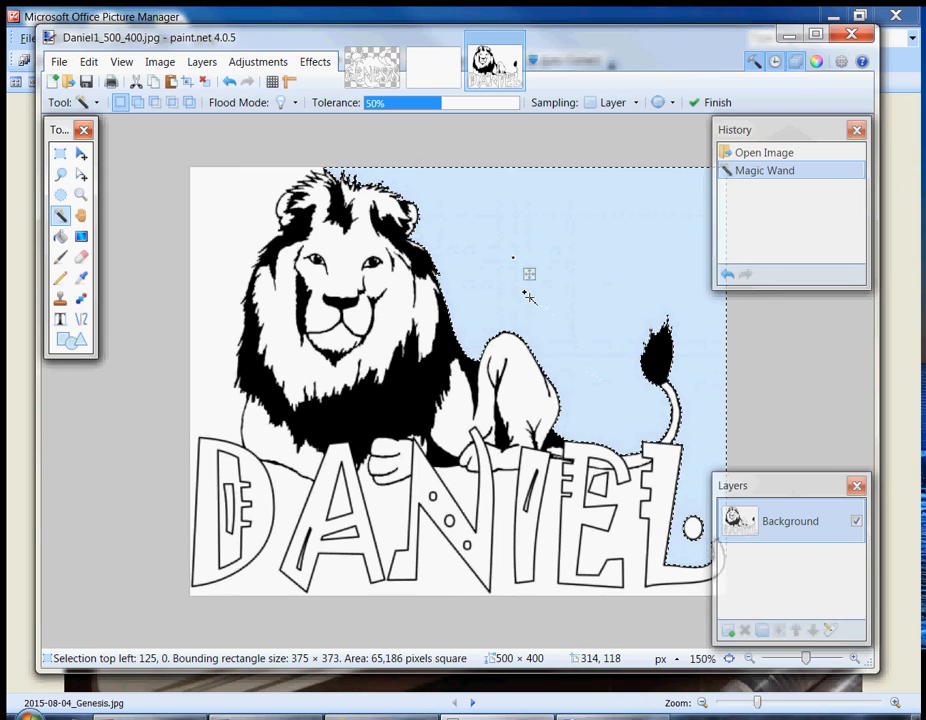
left_click(219, 256, "ctrl")
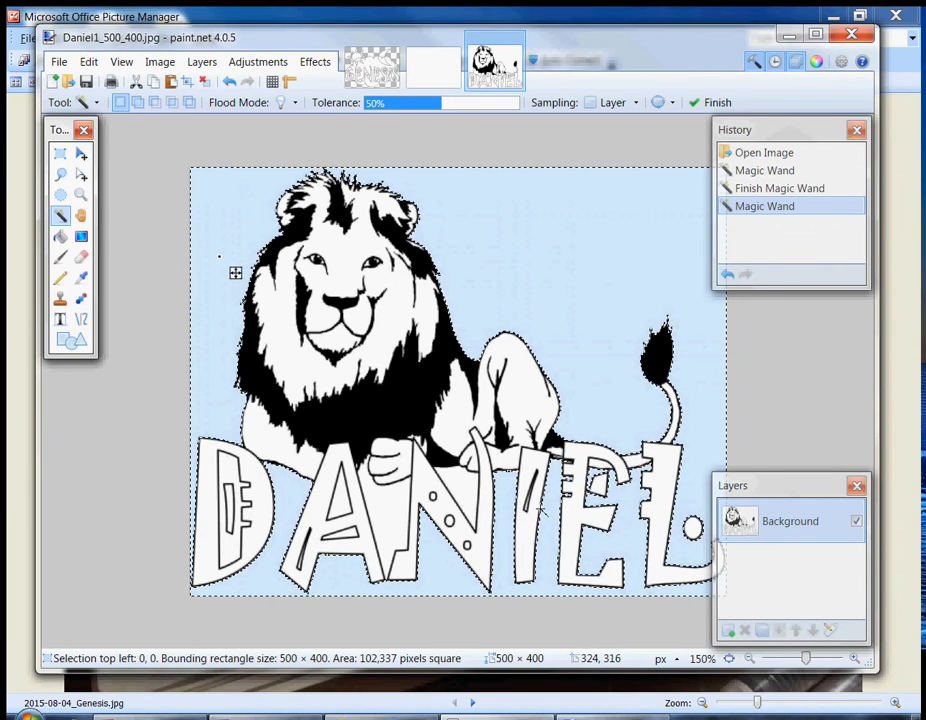
left_click(392, 511, "ctrl")
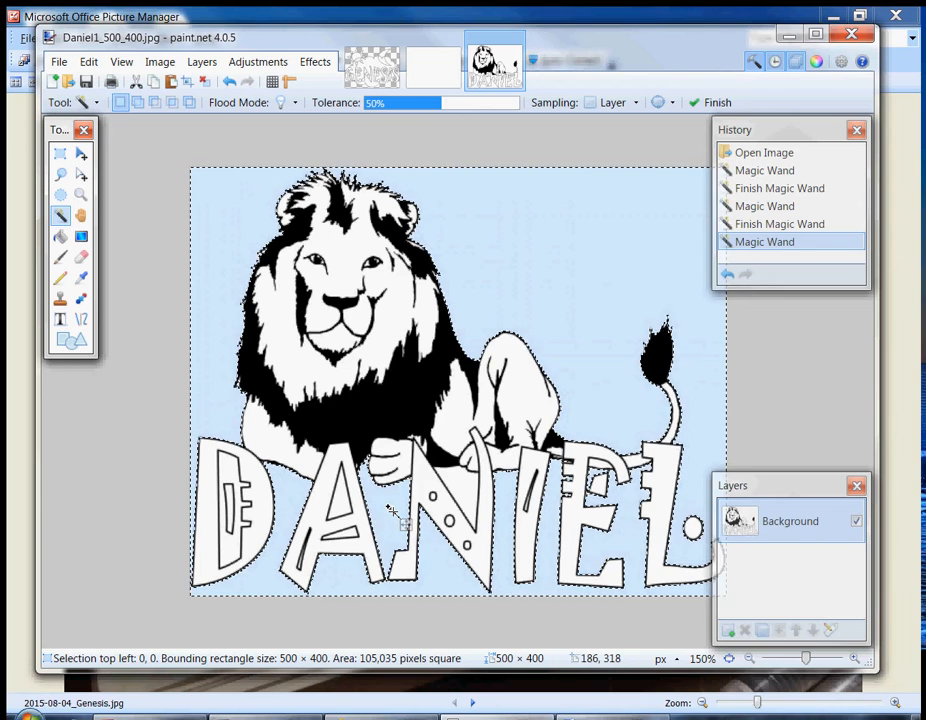
left_click(470, 496, "ctrl")
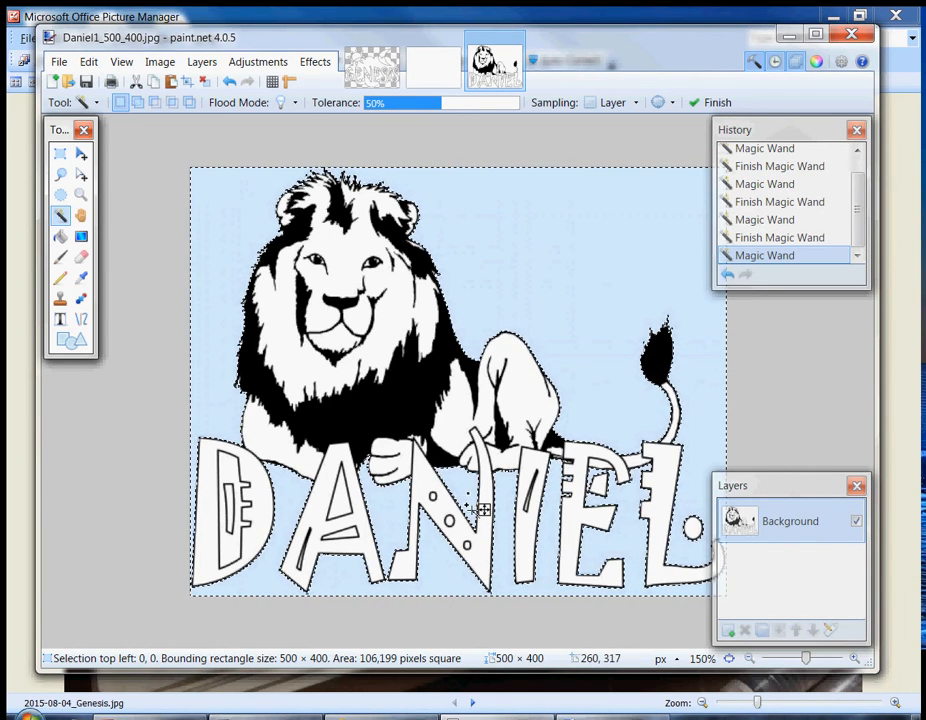
left_click(350, 511, "ctrl")
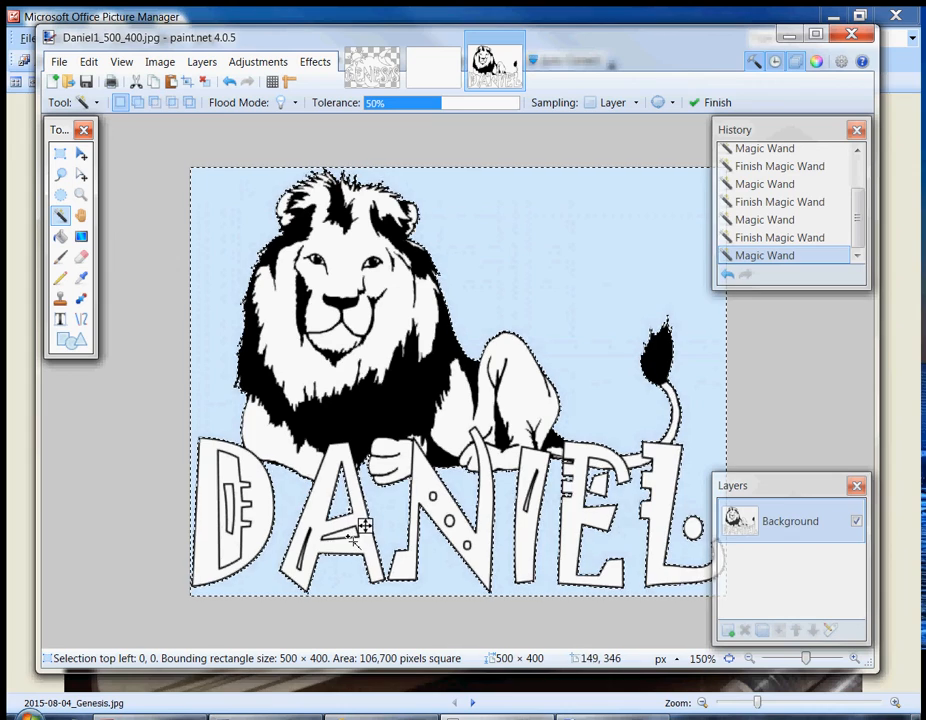
left_click(362, 553, "ctrl")
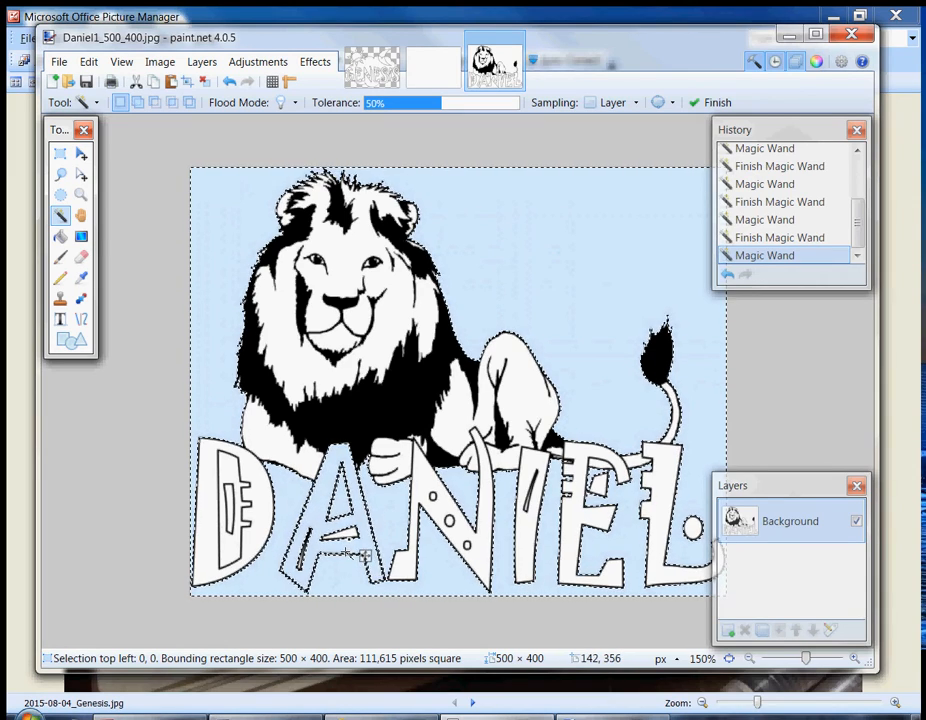
left_click(230, 88)
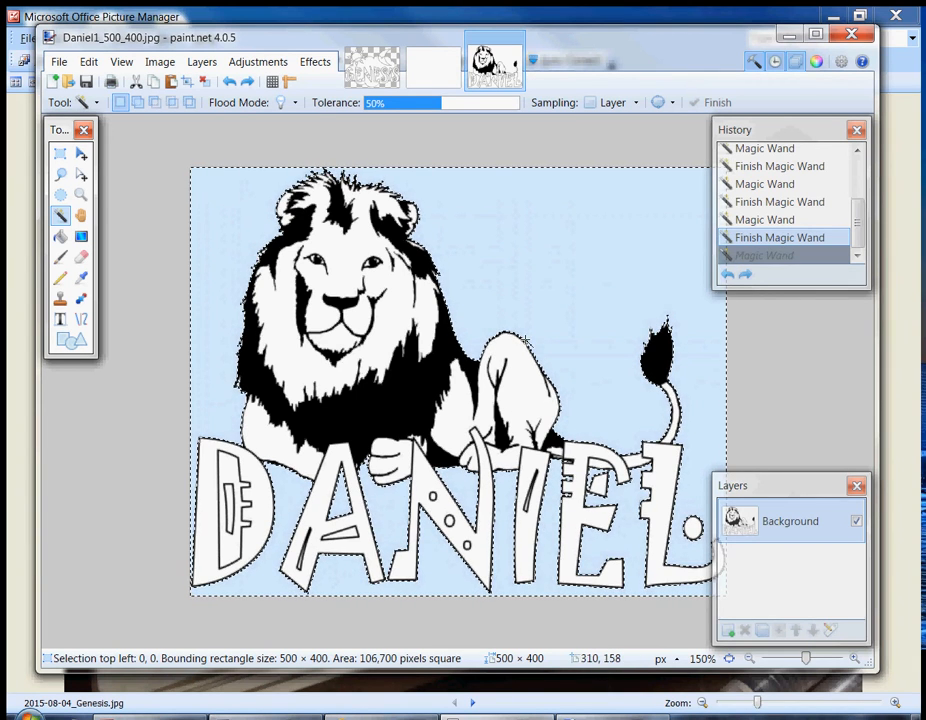
key("Delete")
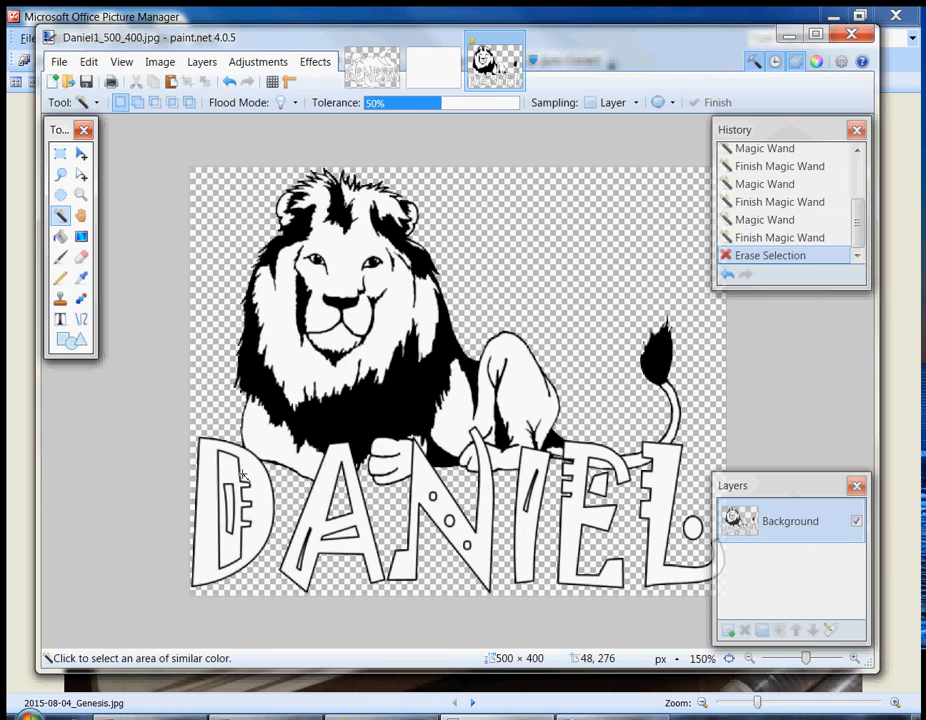
left_click(352, 537)
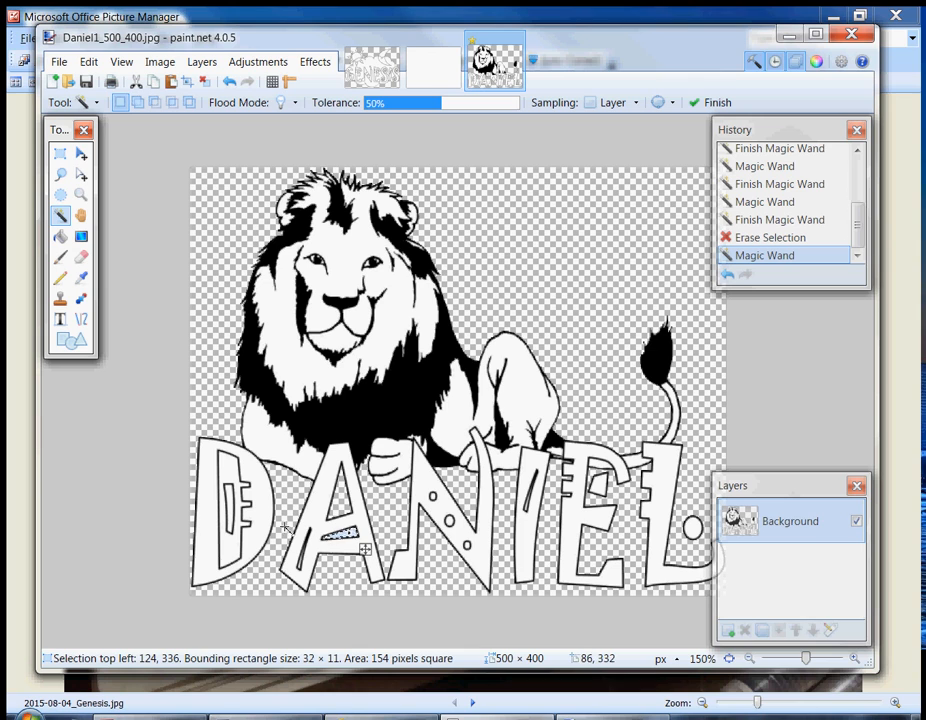
Try erasing the D's interior together with its narrow inner bar, and undo the erasure and the inner bar's selection.
left_click(230, 474, "ctrl")
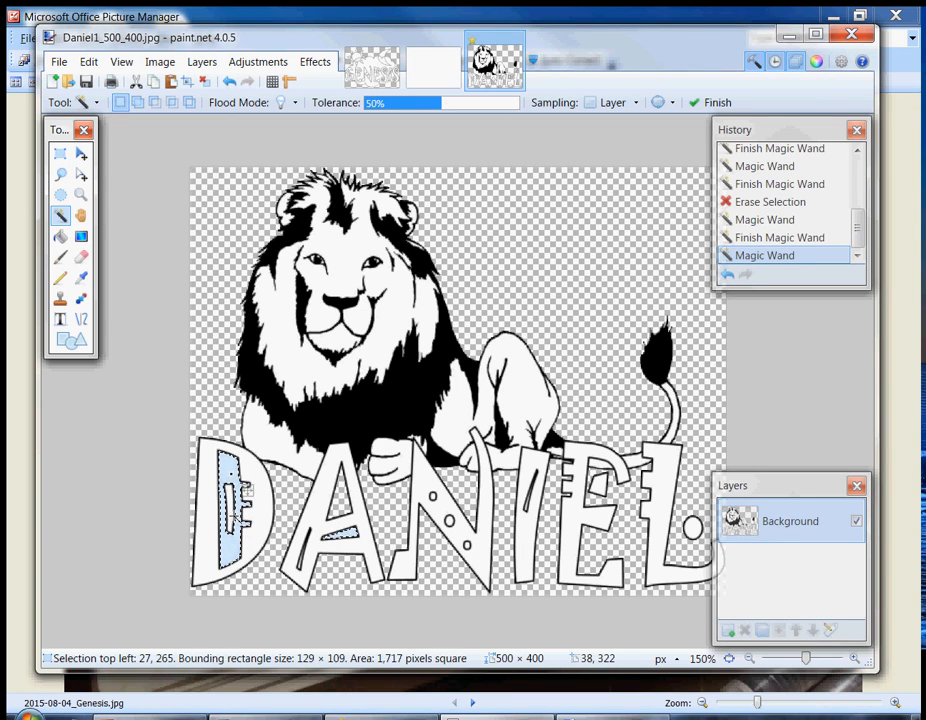
left_click(232, 514)
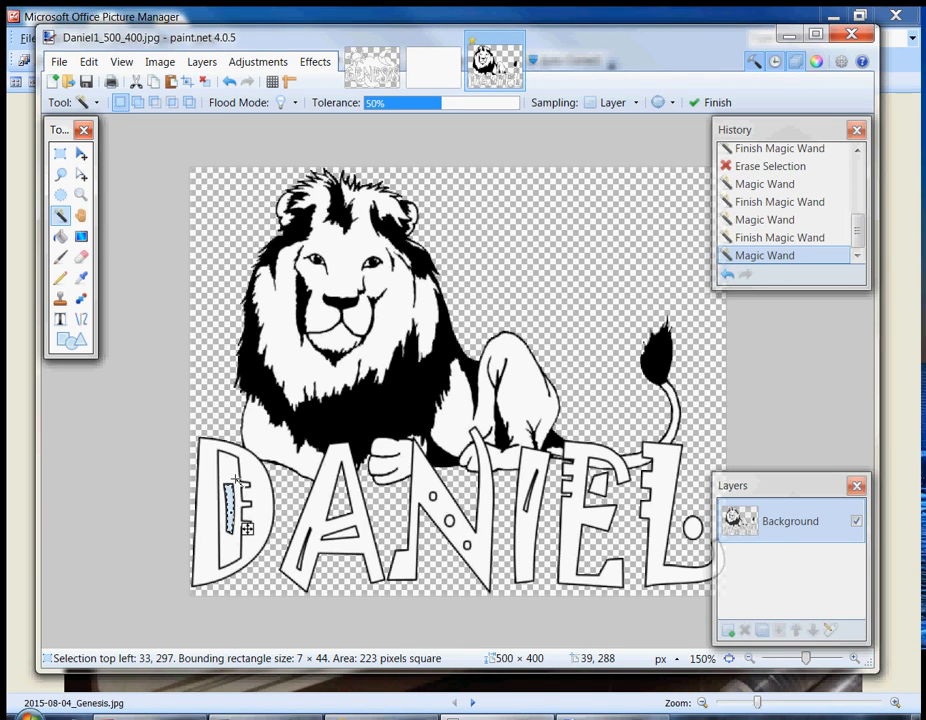
left_click(236, 480)
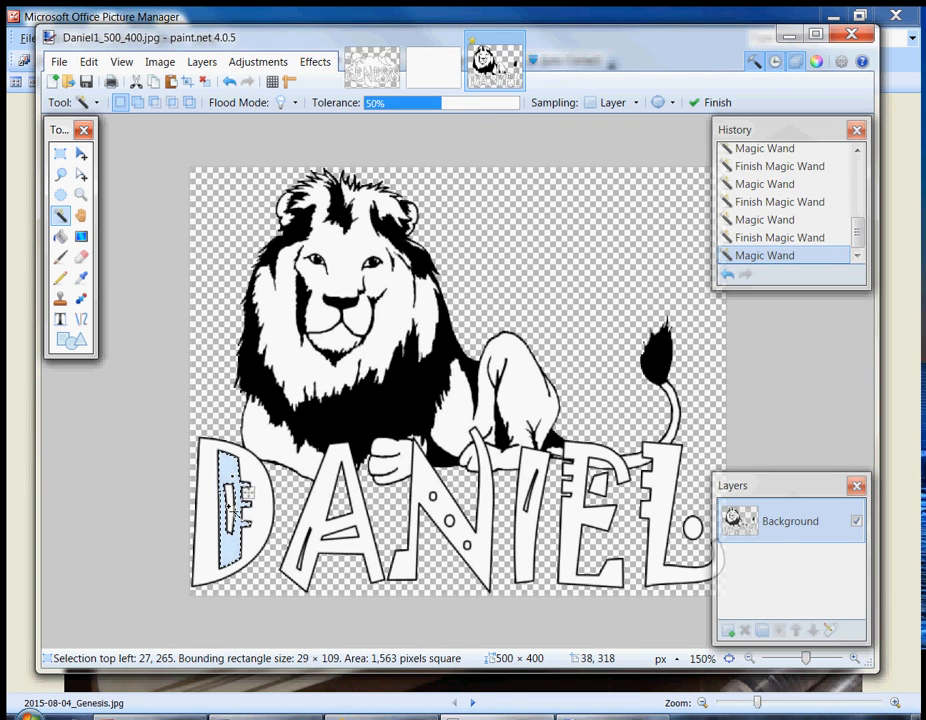
left_click(231, 510, "ctrl")
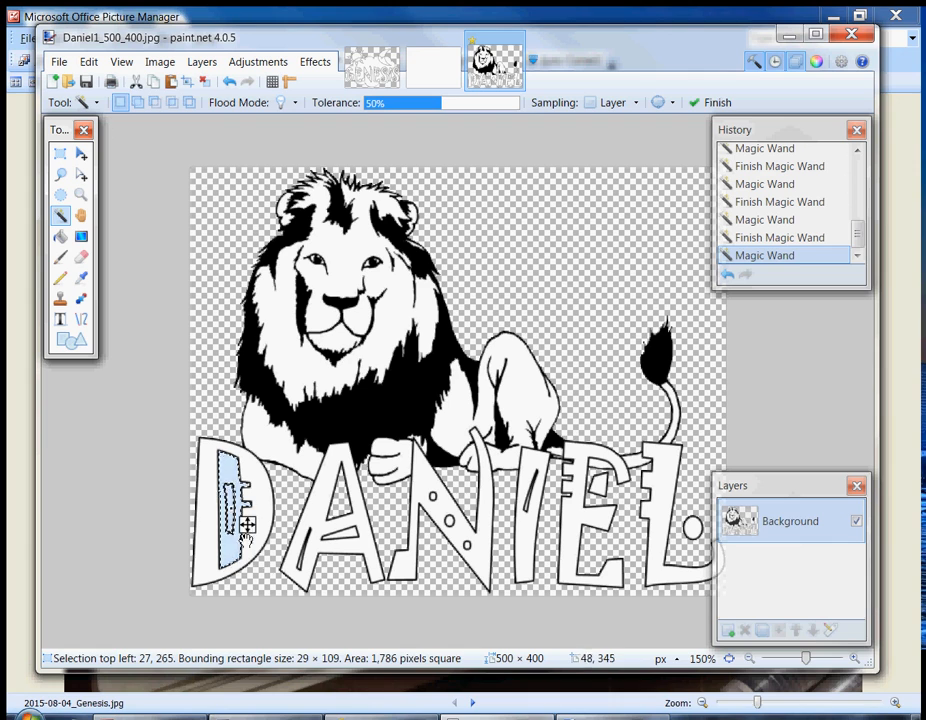
key("Delete")
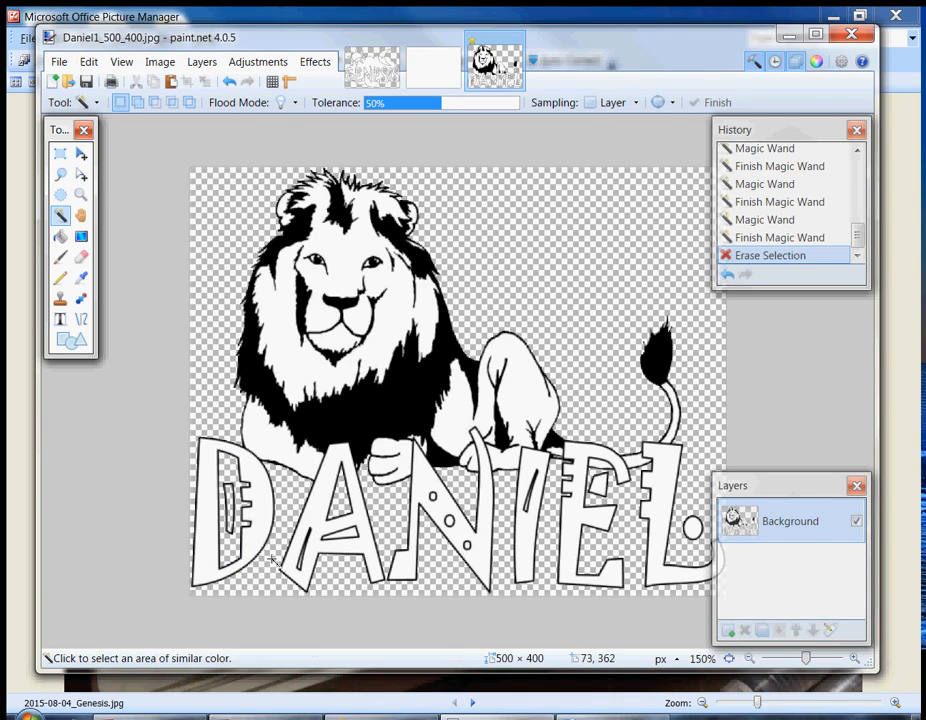
left_click(229, 82)
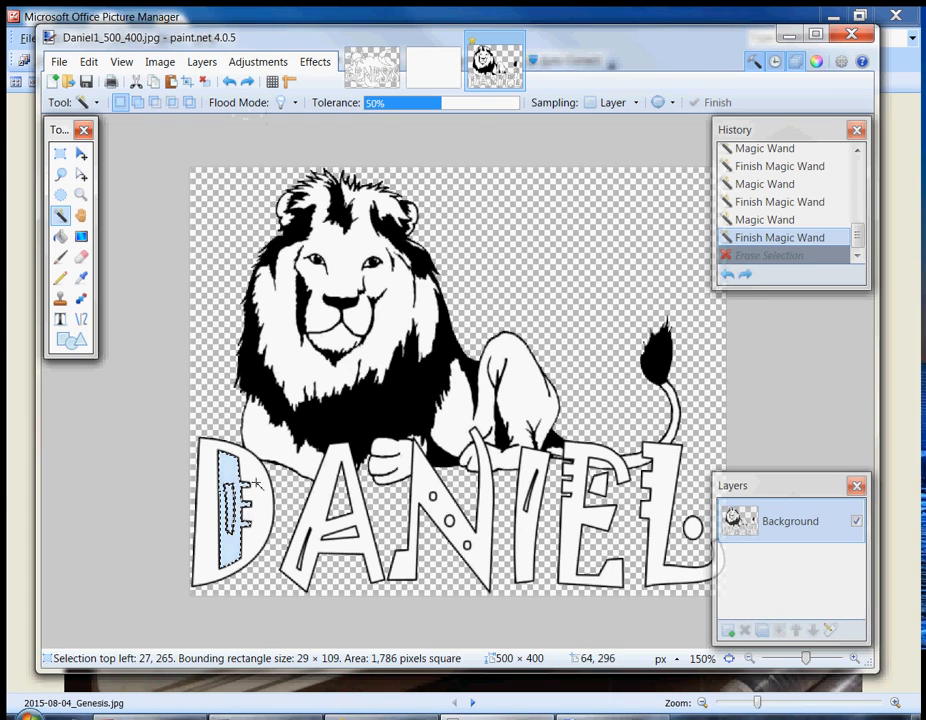
left_click(229, 84)
left_click(229, 84)
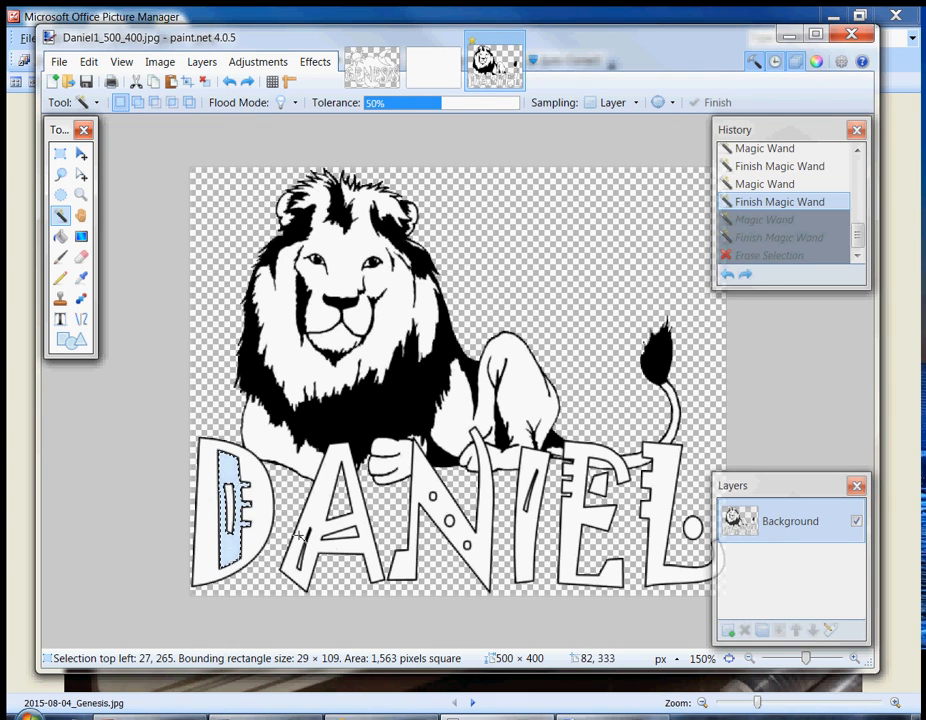
Try adding the A's crossbar slot to the D selection, and undo the selections until only that slot is selected.
left_click(350, 540, "ctrl")
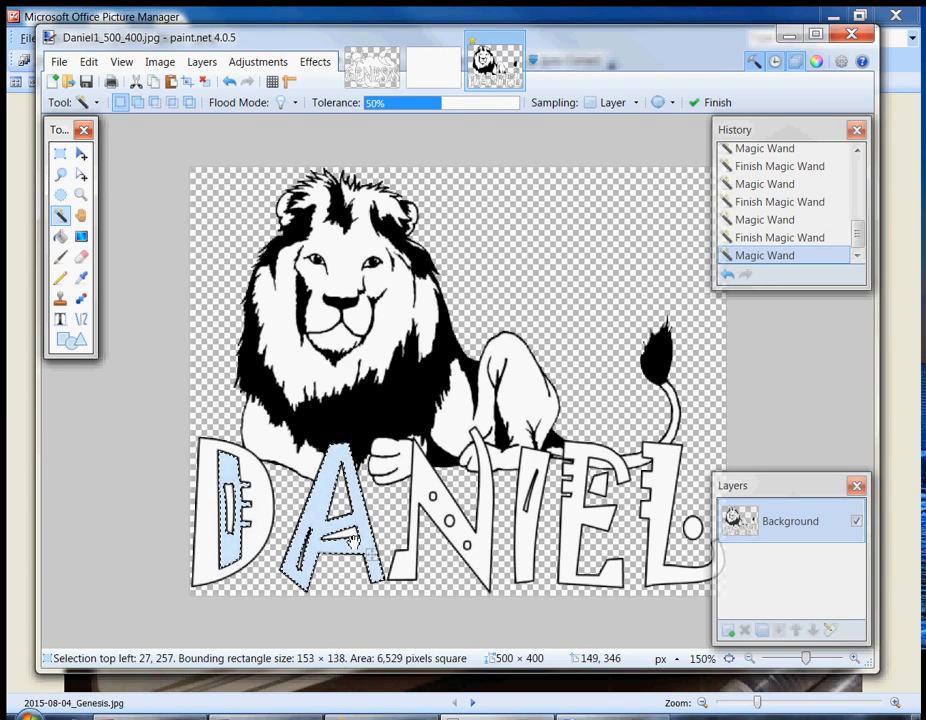
left_click(343, 555)
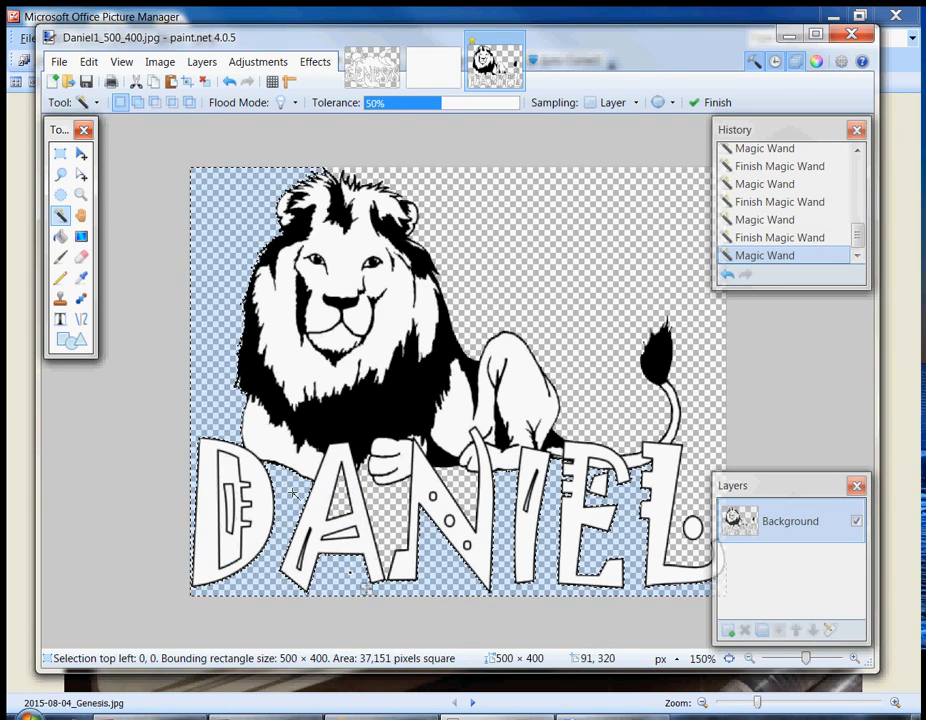
left_click(230, 84)
left_click(231, 85)
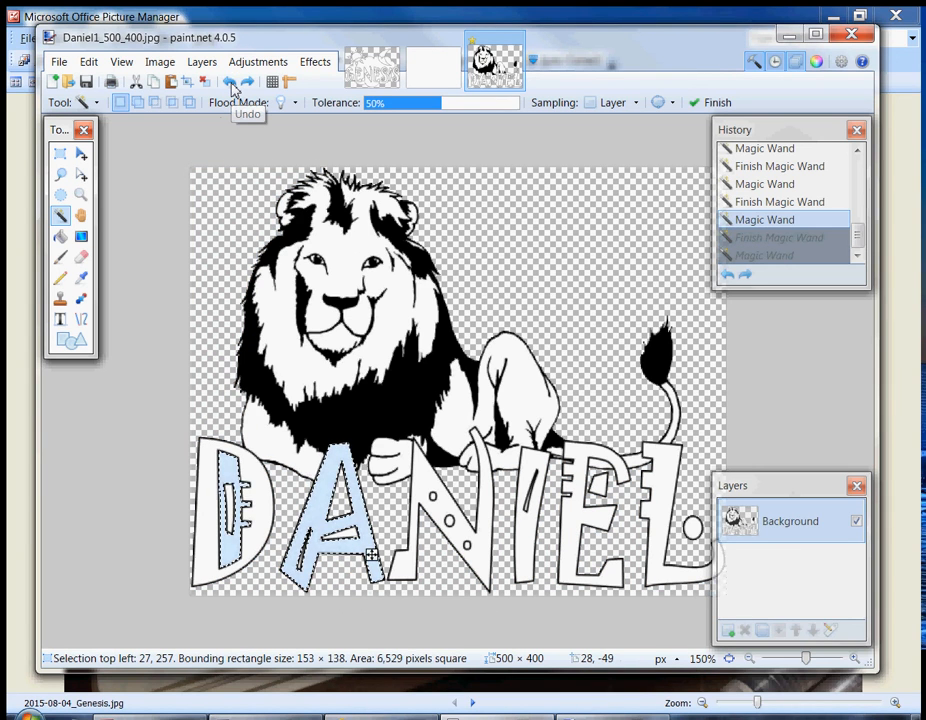
left_click(230, 84)
left_click(230, 84)
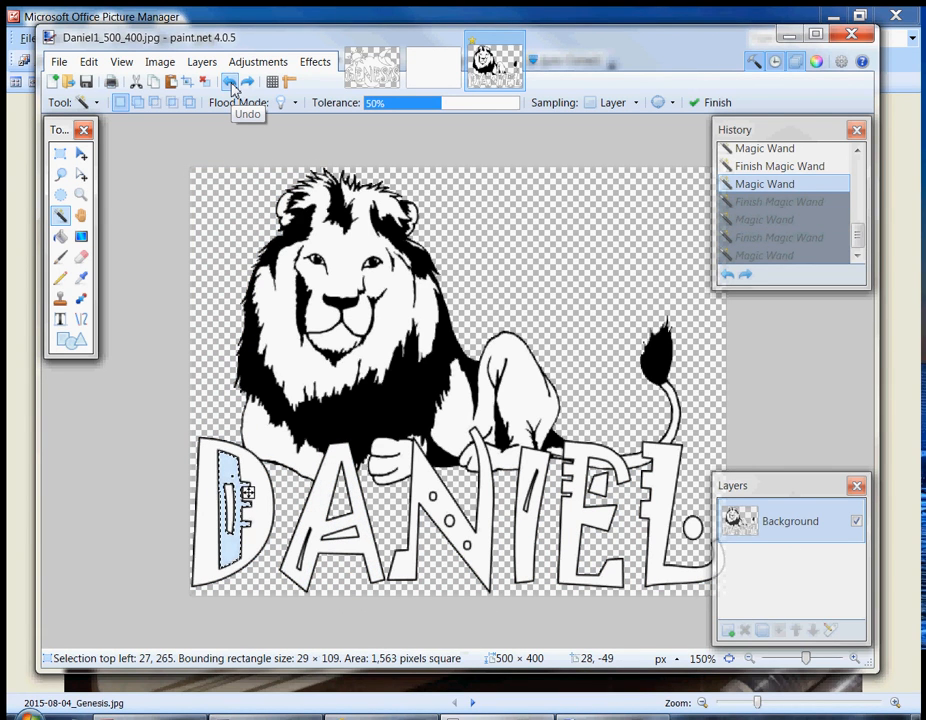
left_click(230, 84)
left_click(230, 84)
left_click(230, 84)
left_click(230, 84)
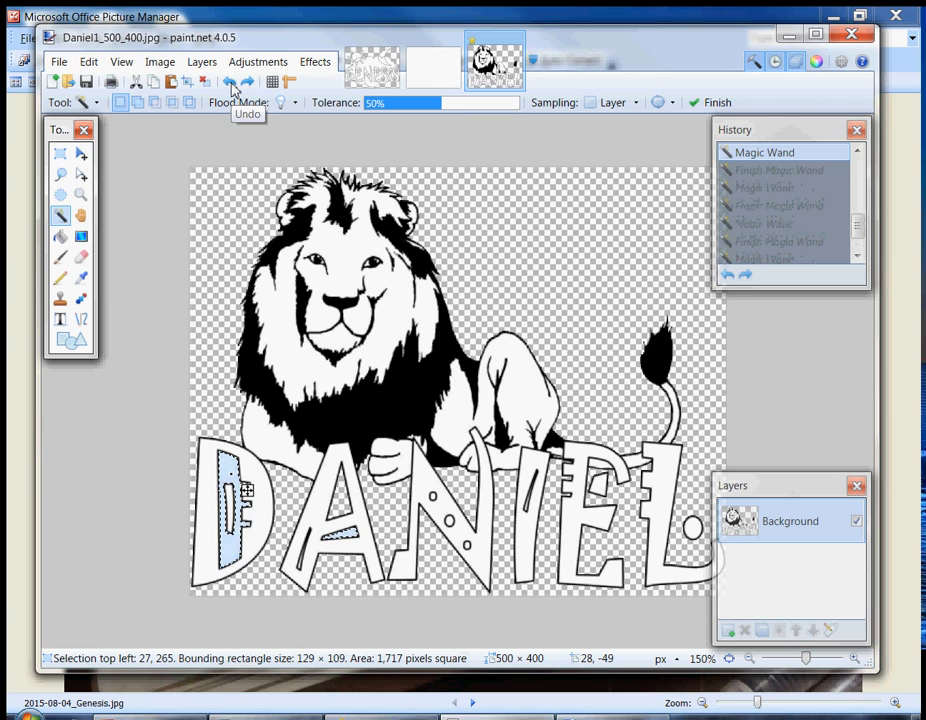
left_click(230, 84)
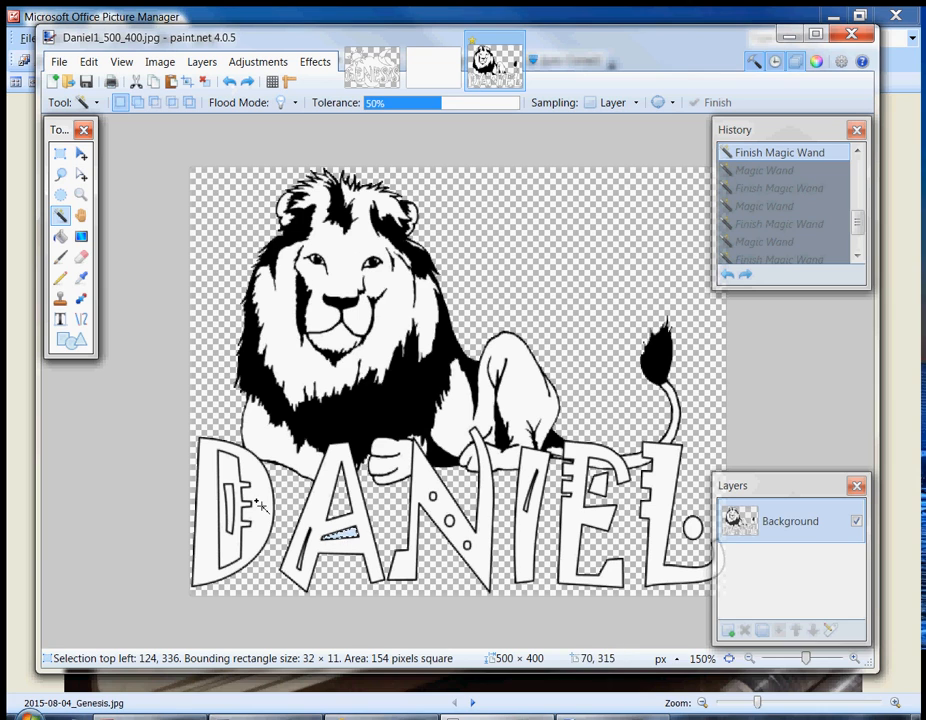
Add the D's interior to the selection and erase it with the A's slot, and also erase the three small circles in the N.
left_click(238, 477)
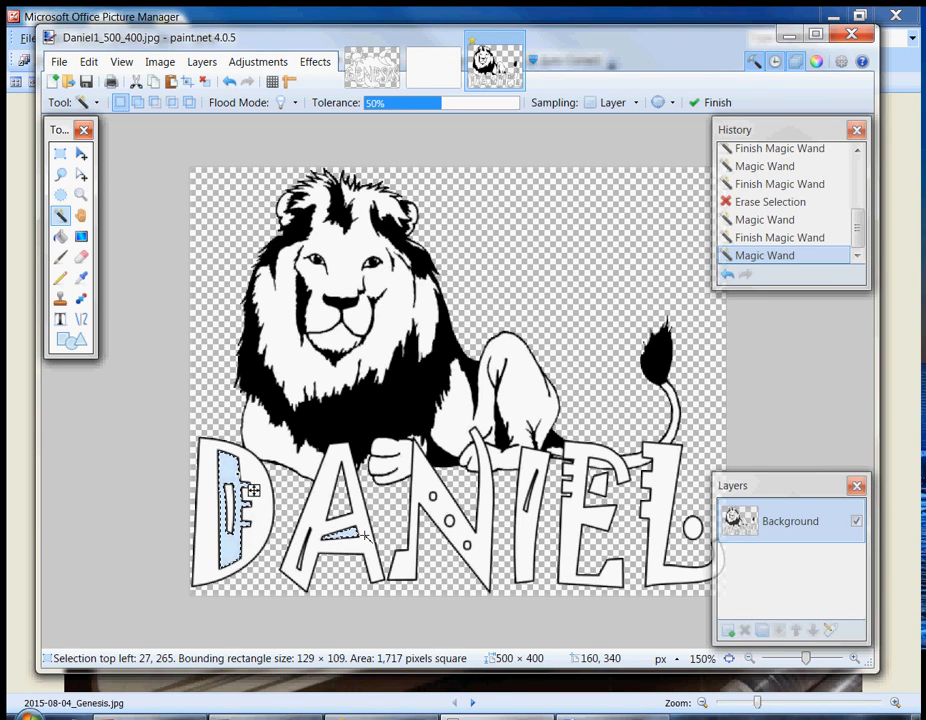
key("Delete")
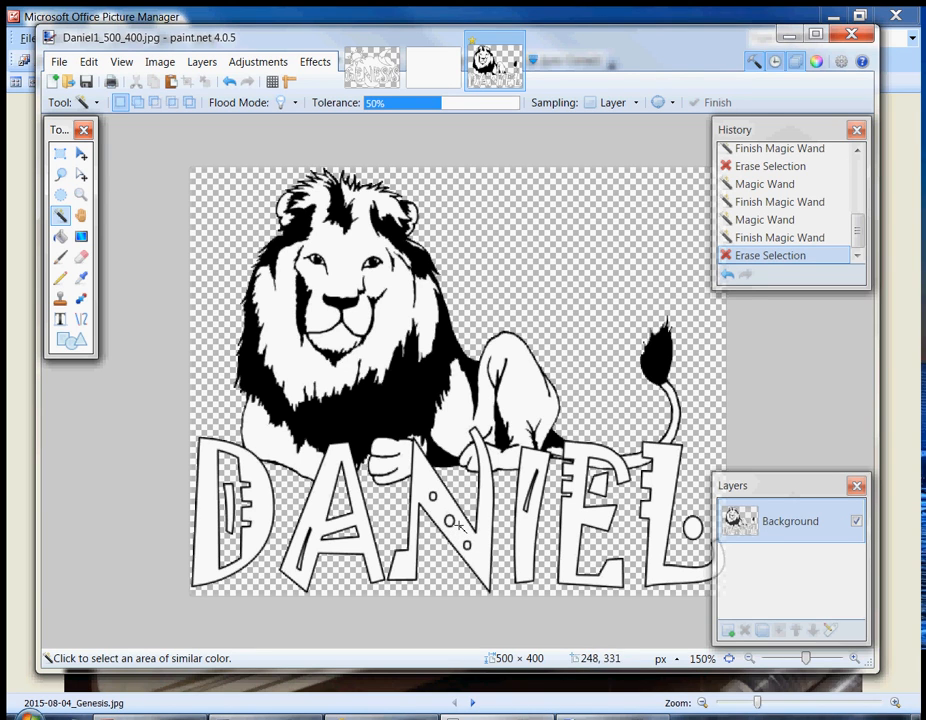
left_click(448, 519)
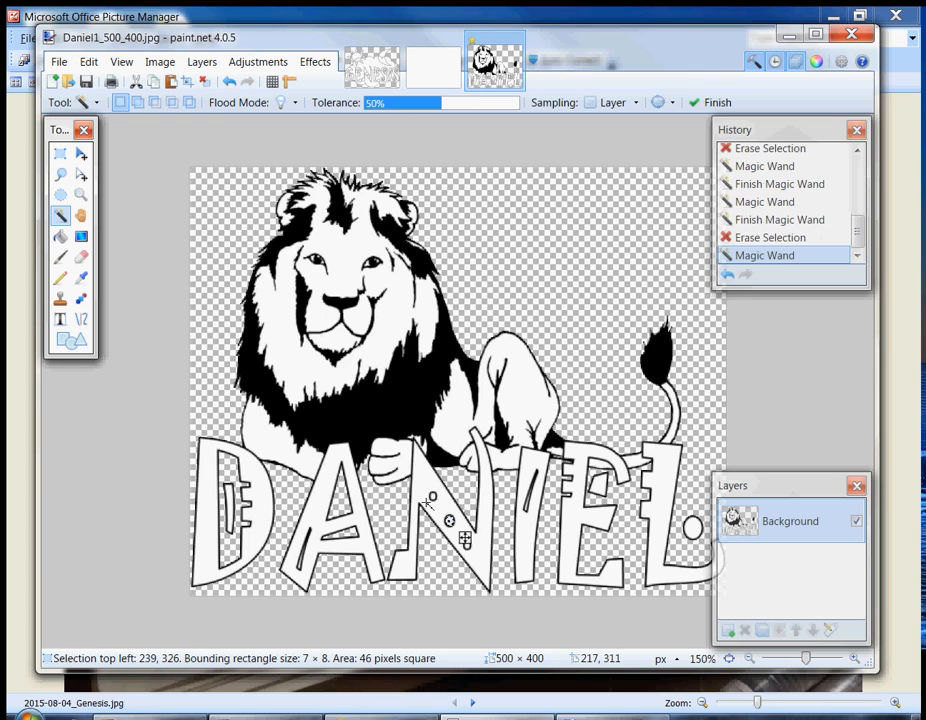
key("Delete")
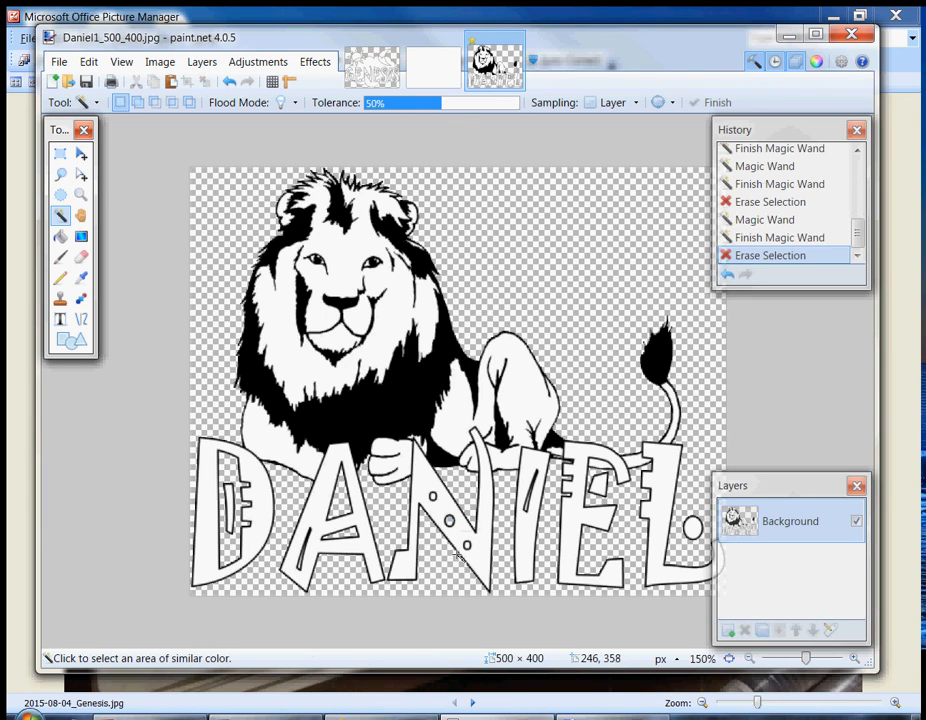
left_click(435, 497)
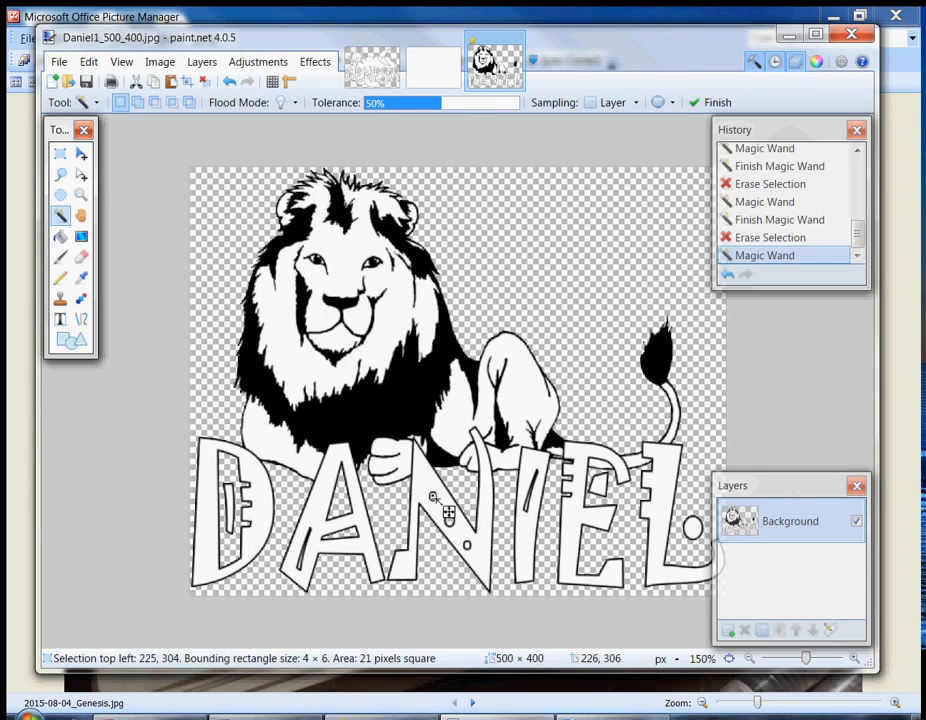
key("Delete")
left_click(468, 546)
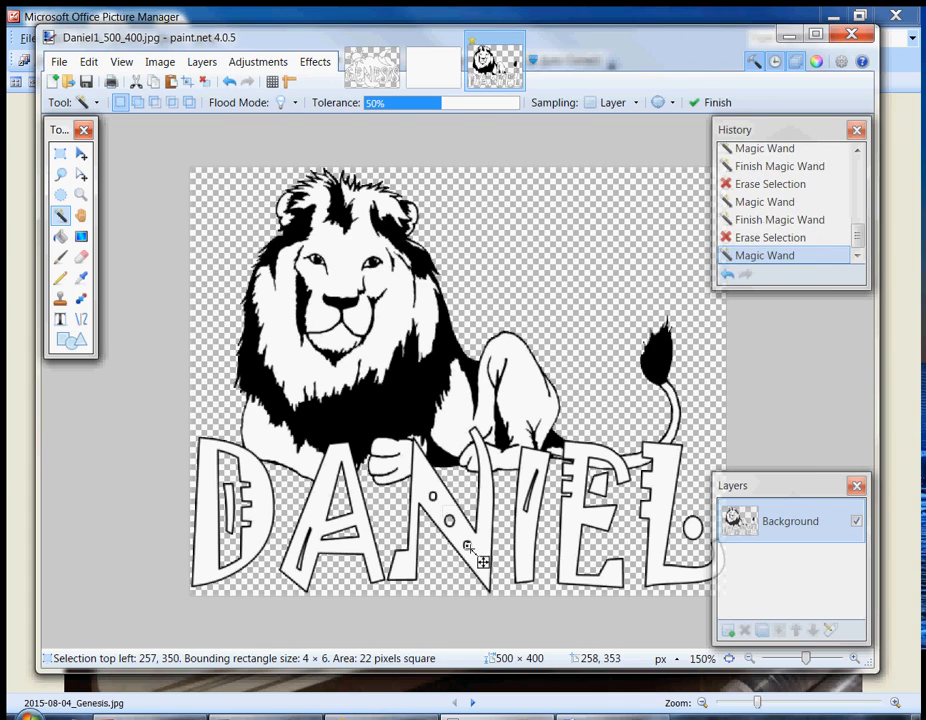
key("Delete")
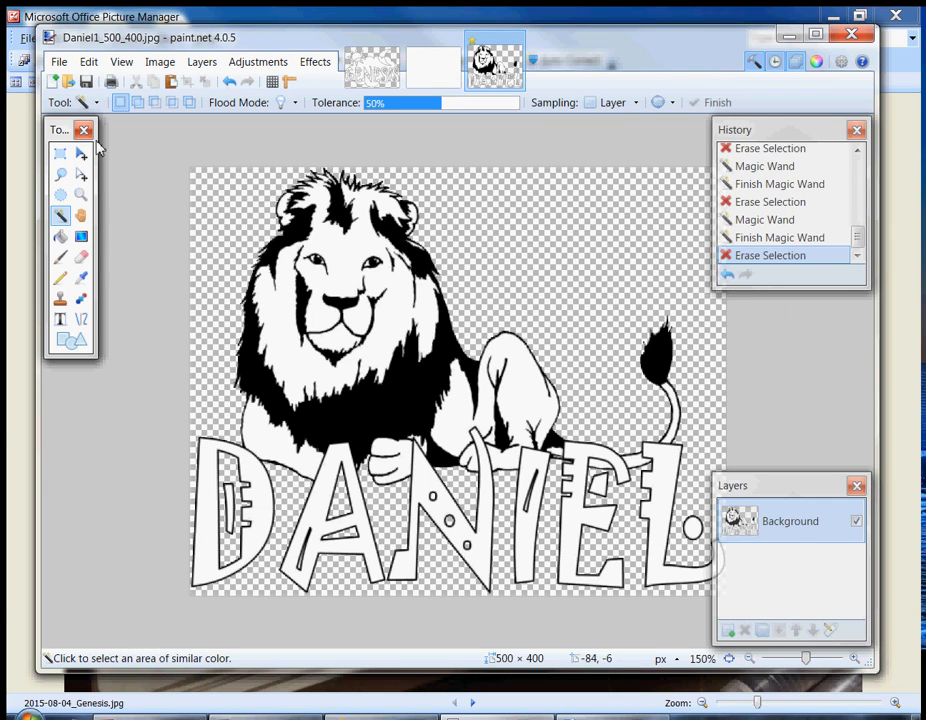
Save the Daniel image as testdaniel in PNG format in the Bible Journal folder, with auto-detected bit depth.
left_click(60, 63)
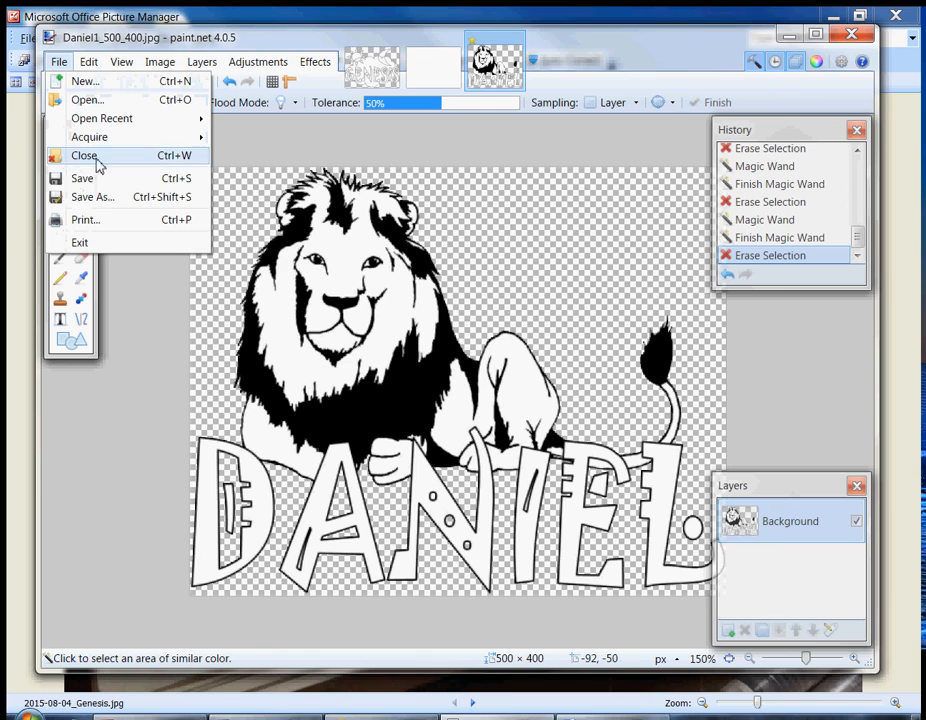
left_click(84, 199)
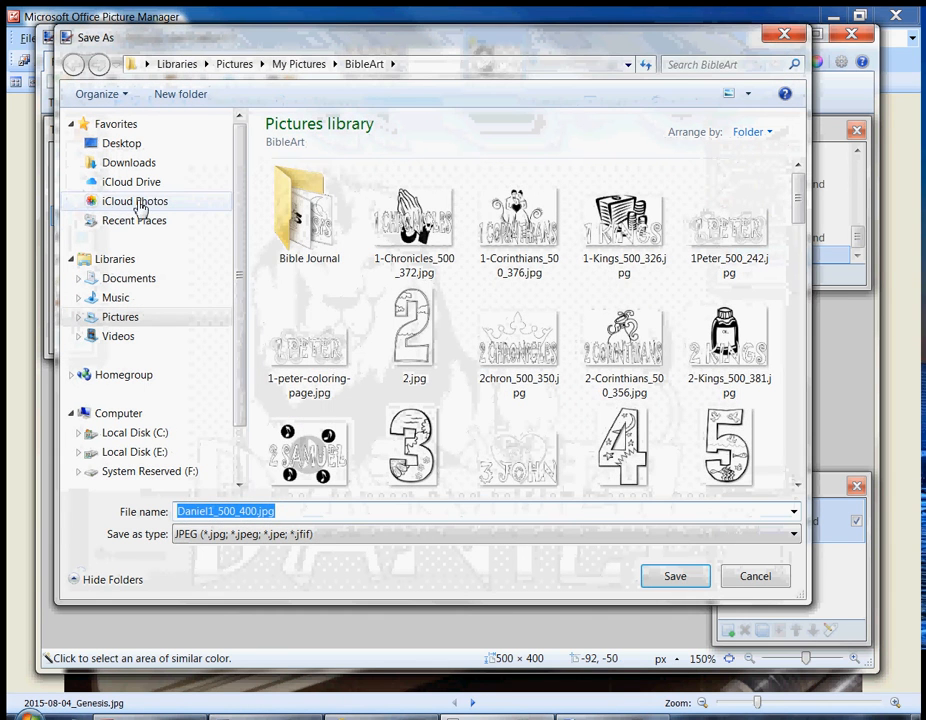
double_click(310, 207)
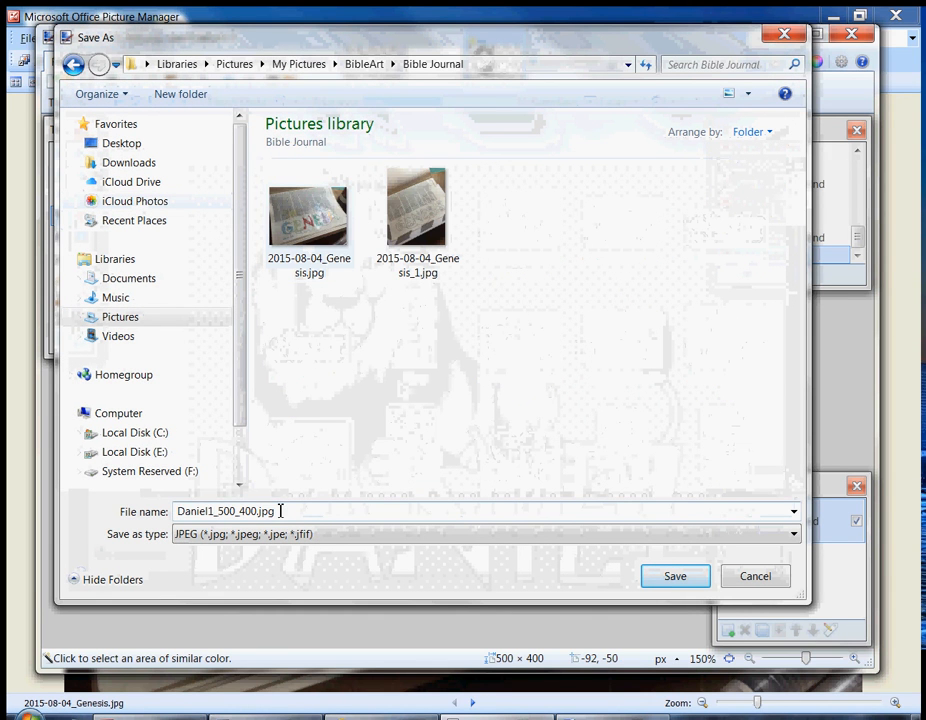
double_click(350, 510)
type("t")
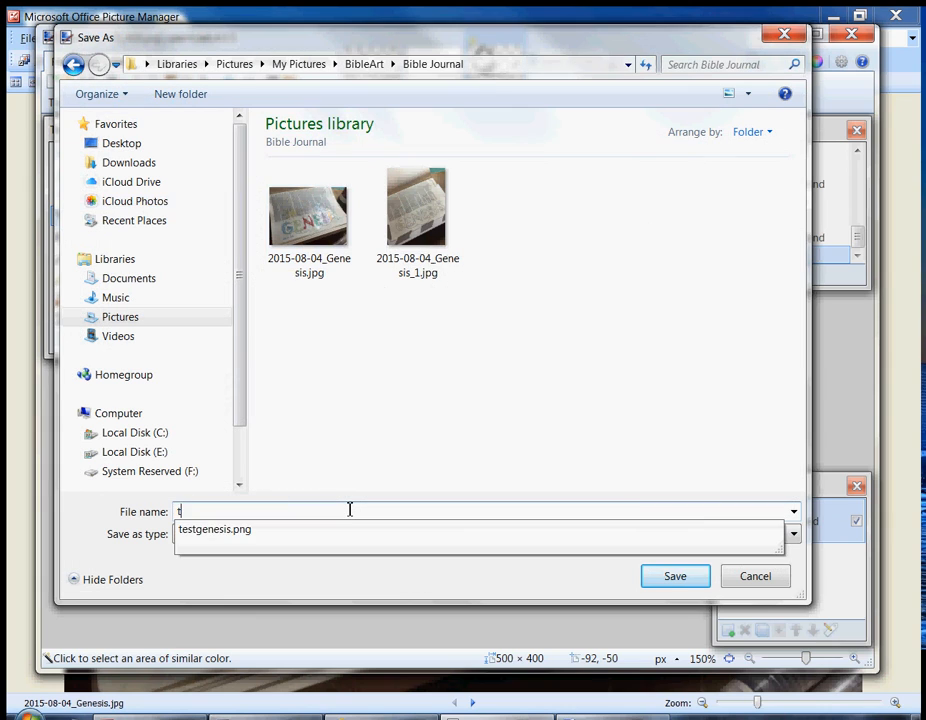
type("estdaniel")
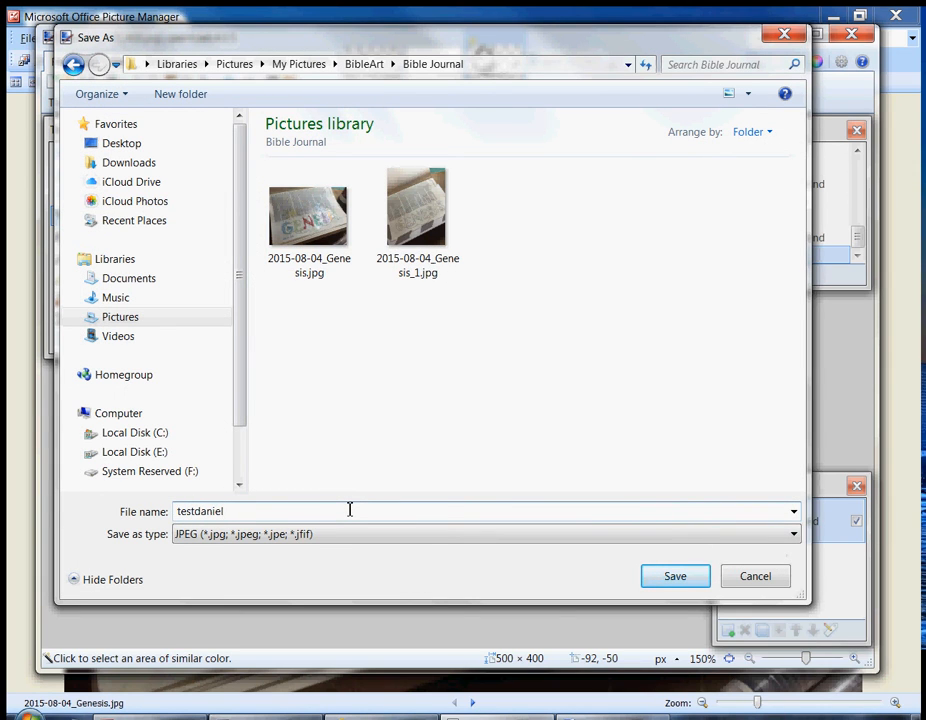
left_click(530, 543)
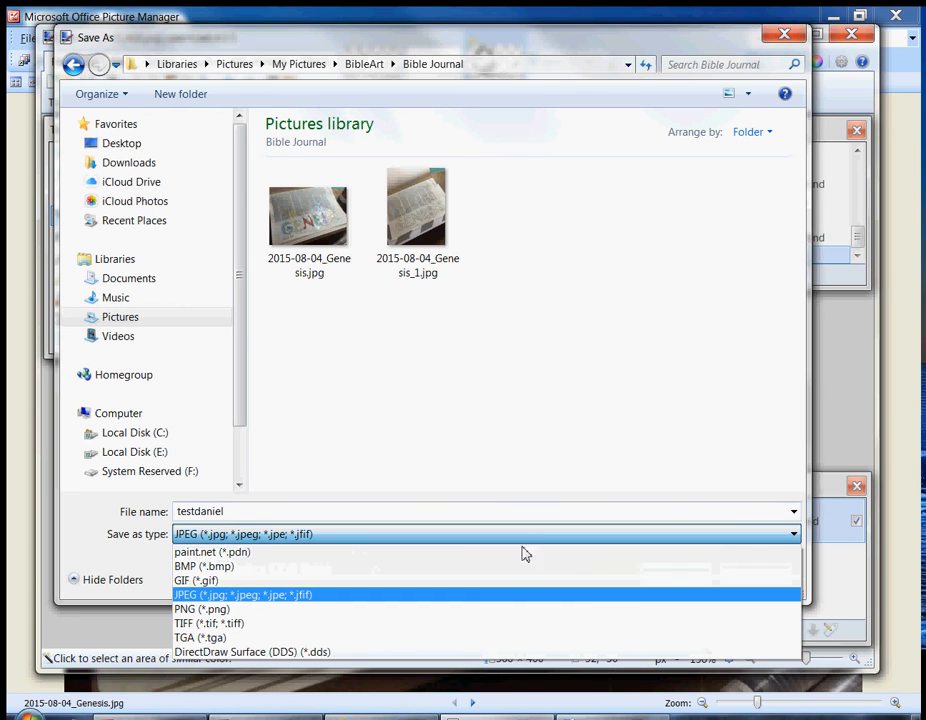
left_click(357, 609)
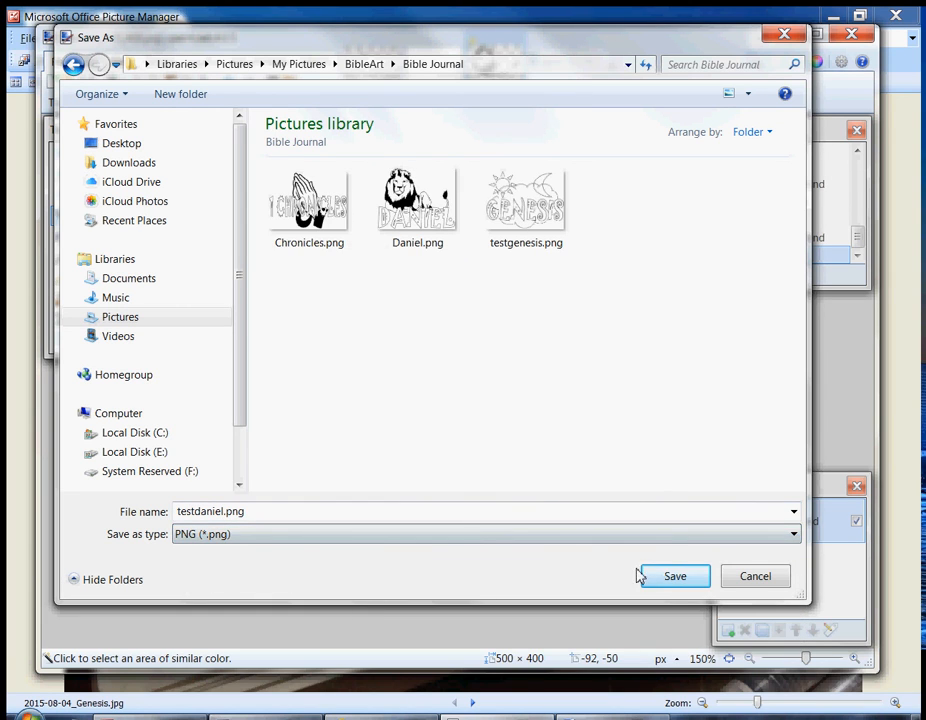
left_click(662, 584)
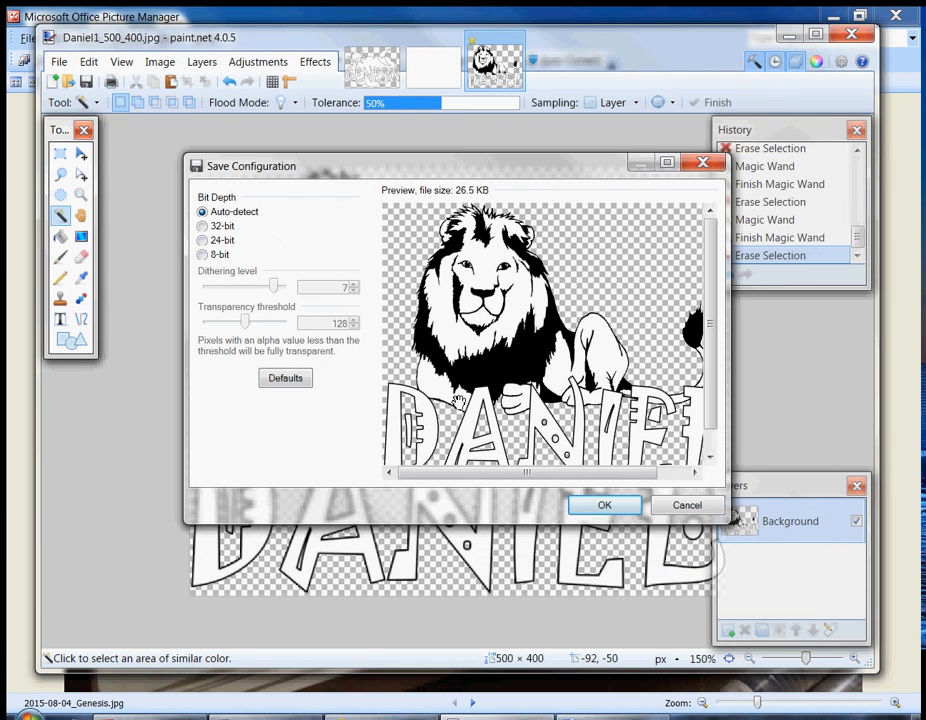
left_click(601, 507)
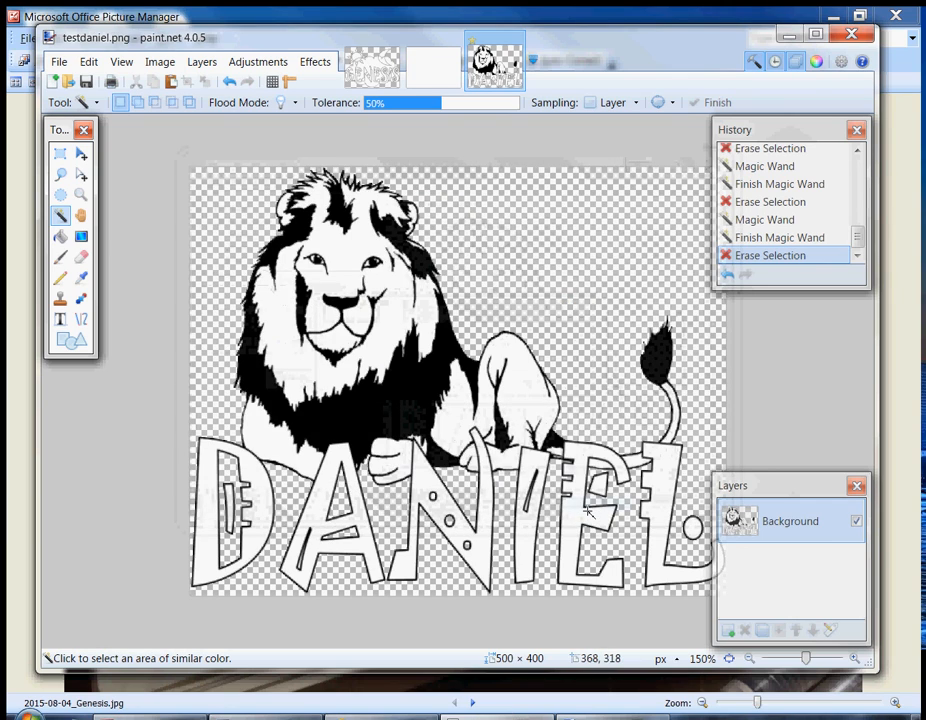
Switch to the BibleJournaling.docx template in Word and insert testdaniel.png from the Bible Journal folder.
left_click(789, 36)
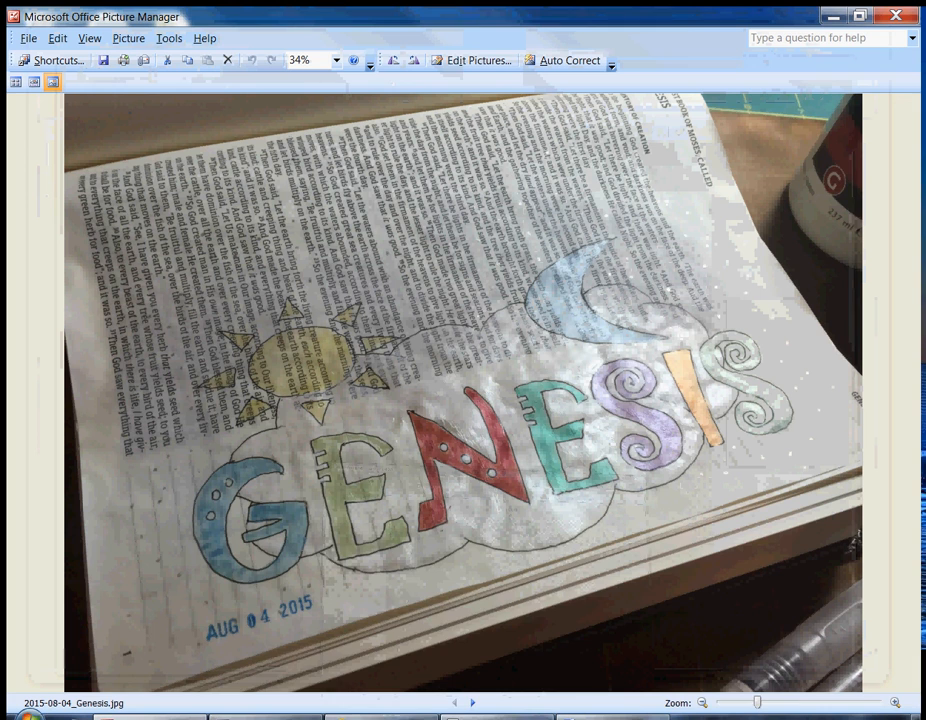
left_click(607, 714)
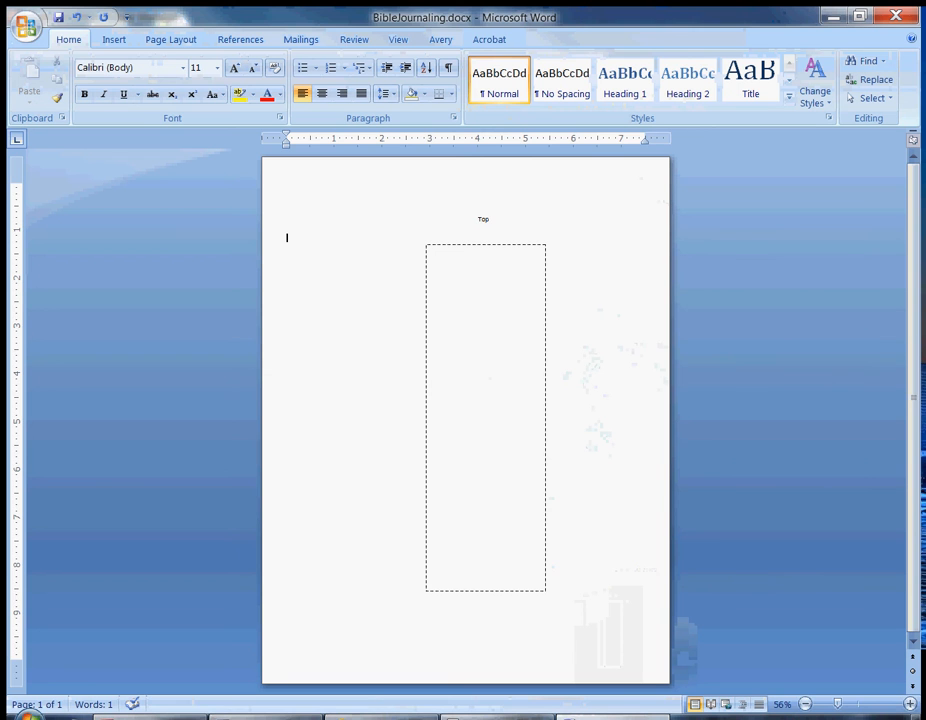
left_click(116, 40)
left_click(158, 80)
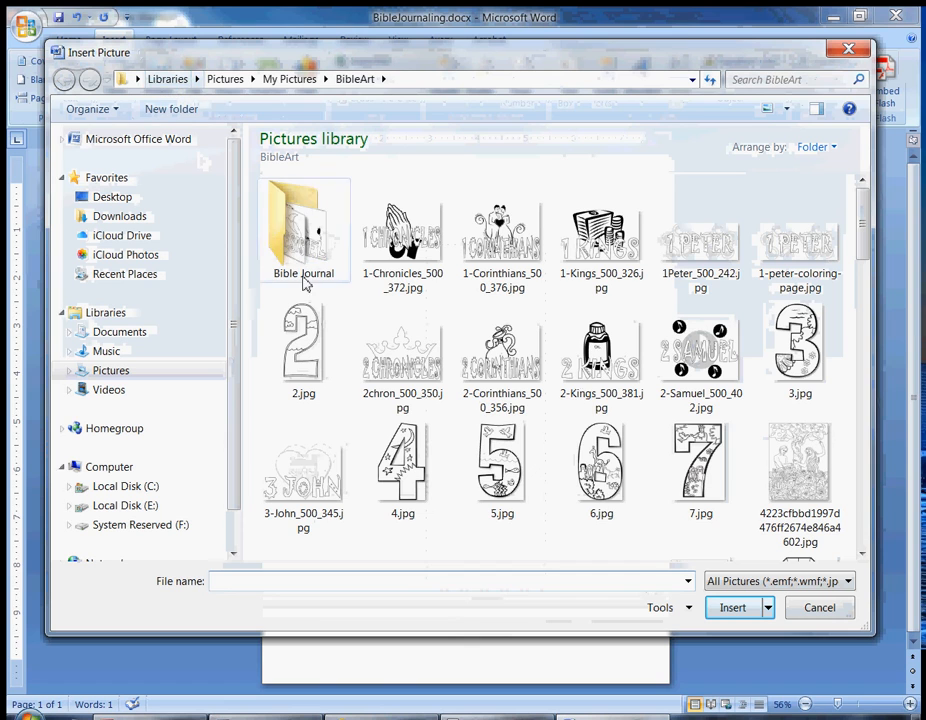
double_click(306, 276)
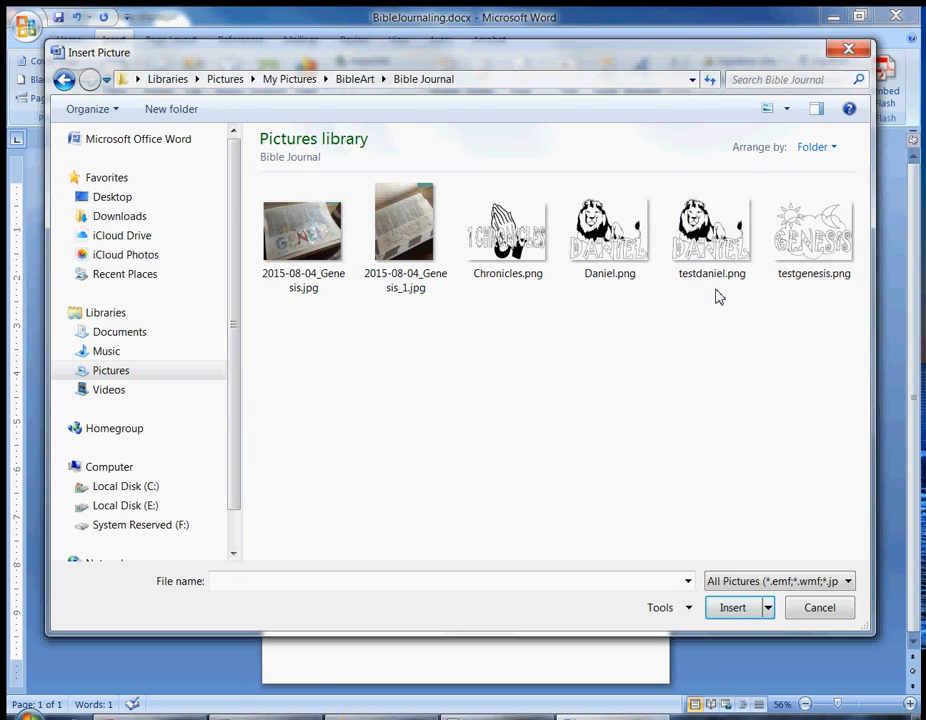
left_click(730, 265)
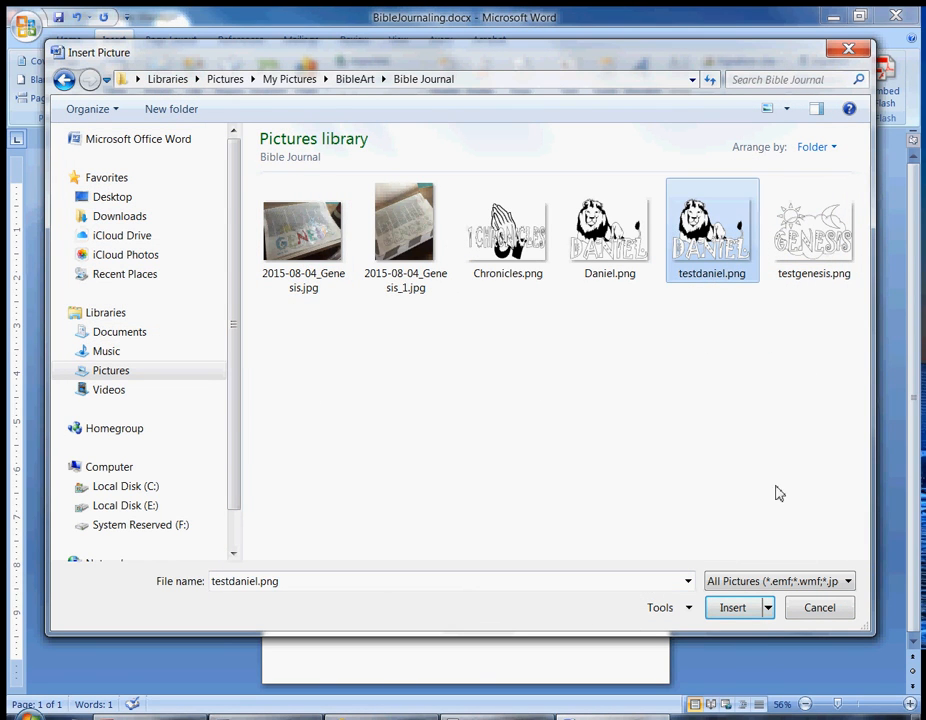
left_click(734, 609)
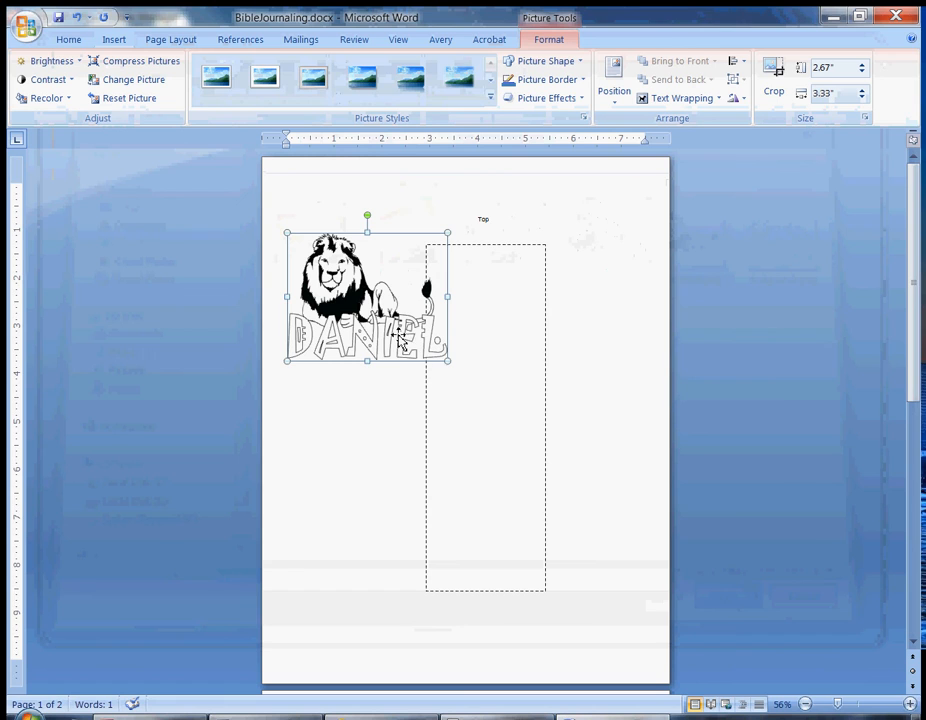
Set the Daniel picture's text wrapping to In Front of Text and enlarge it to about 5 by 6.24 inches over the dashed template box.
right_click(400, 340)
mouse_move(487, 526)
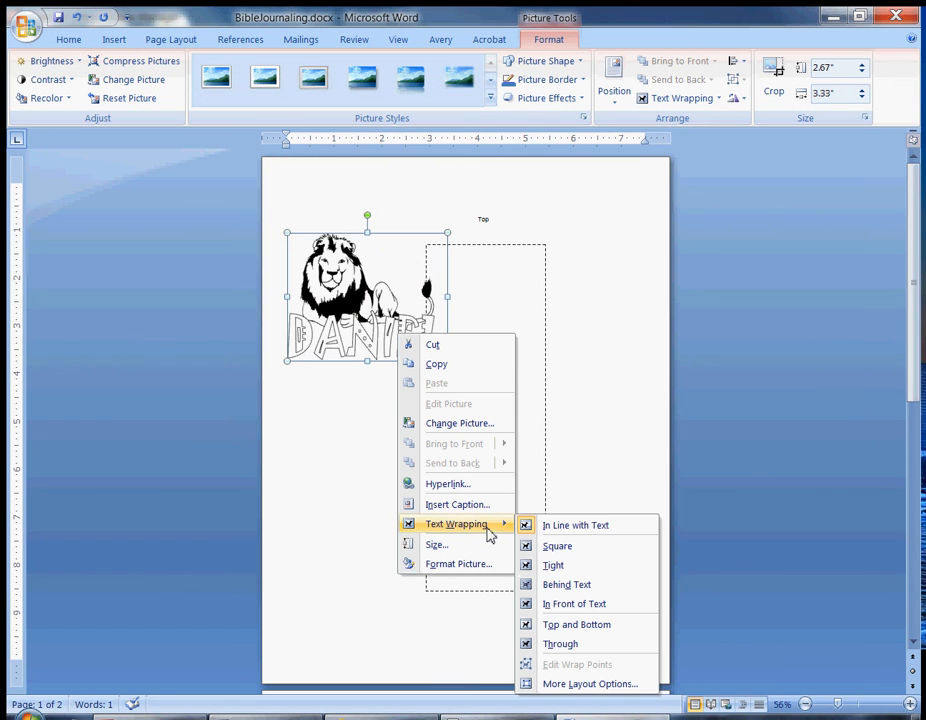
left_click(575, 604)
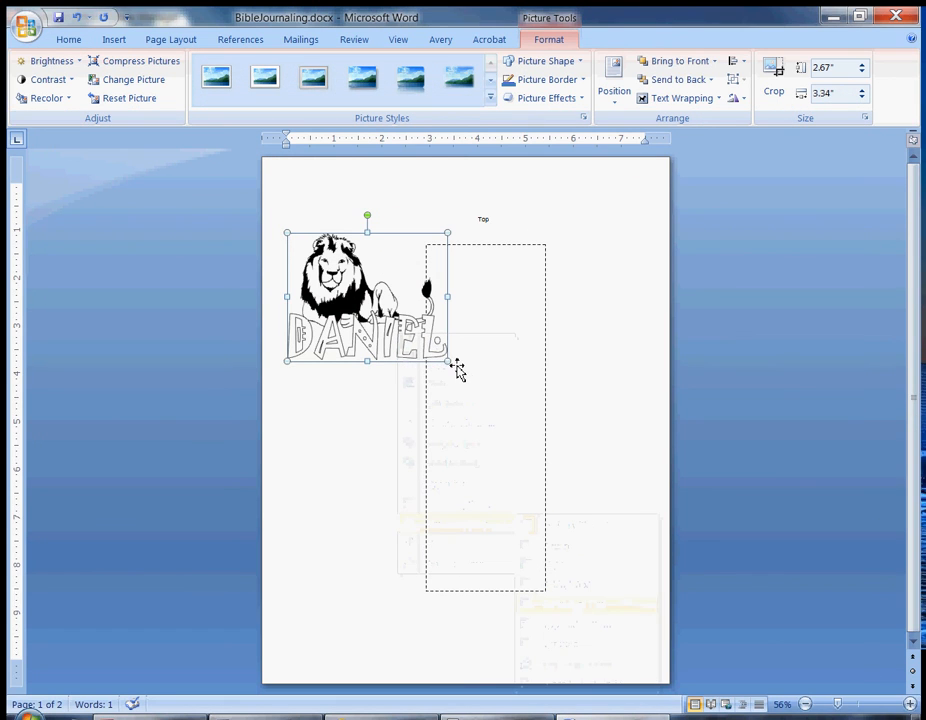
left_click_drag(454, 367, 550, 480)
mouse_move(398, 311)
left_mouse_down()
mouse_move(448, 340)
mouse_move(406, 329)
left_mouse_up()
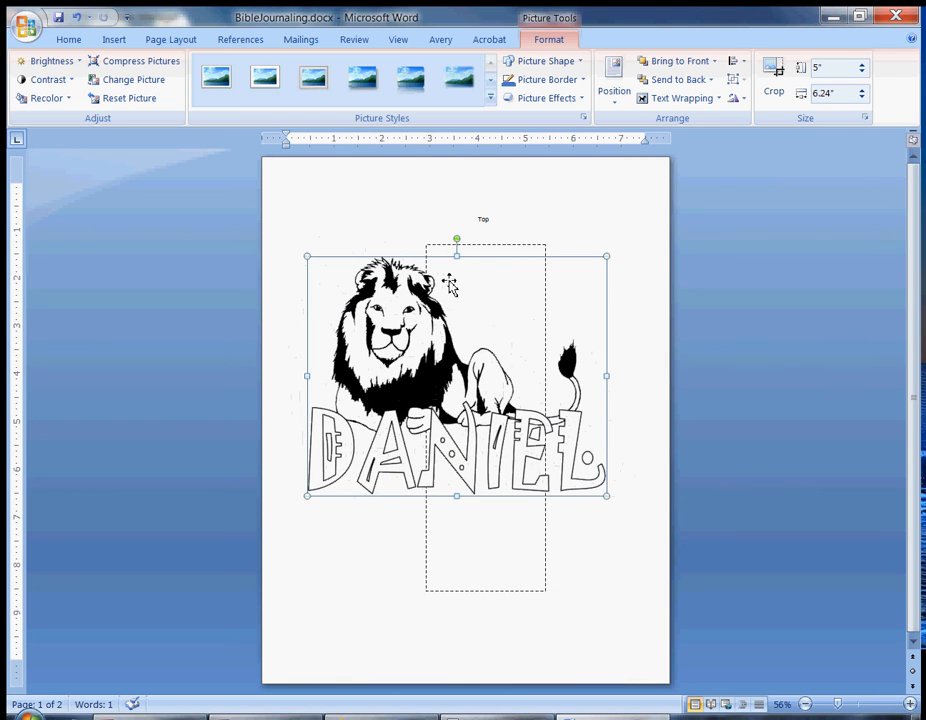
Rotate the Daniel picture a quarter turn counterclockwise and move it so the lettering lies inside the dashed box.
left_click_drag(456, 244, 350, 381)
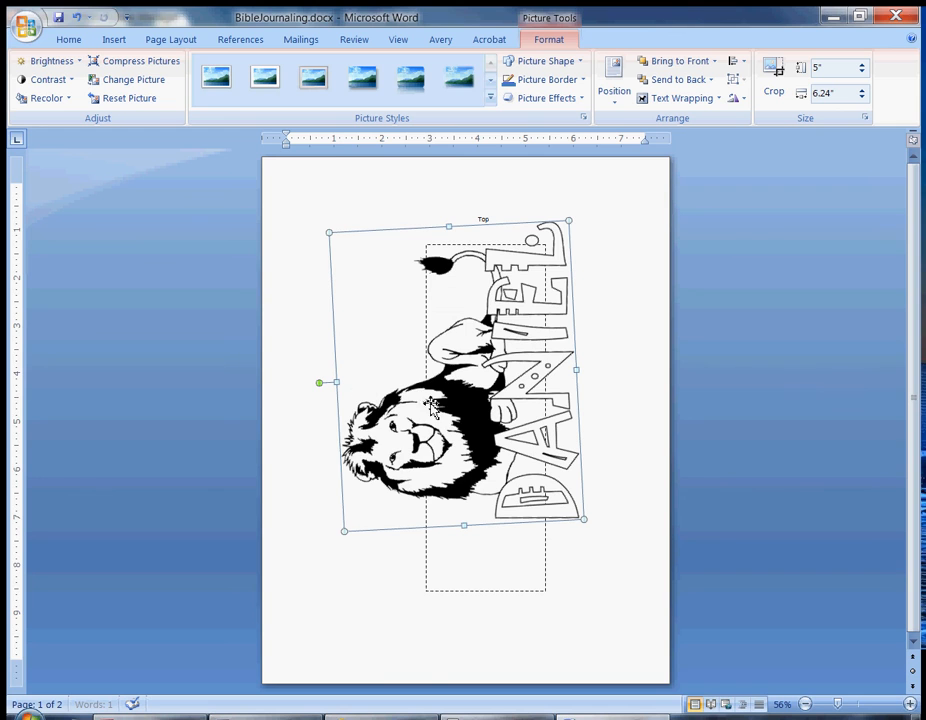
left_click_drag(538, 408, 497, 443)
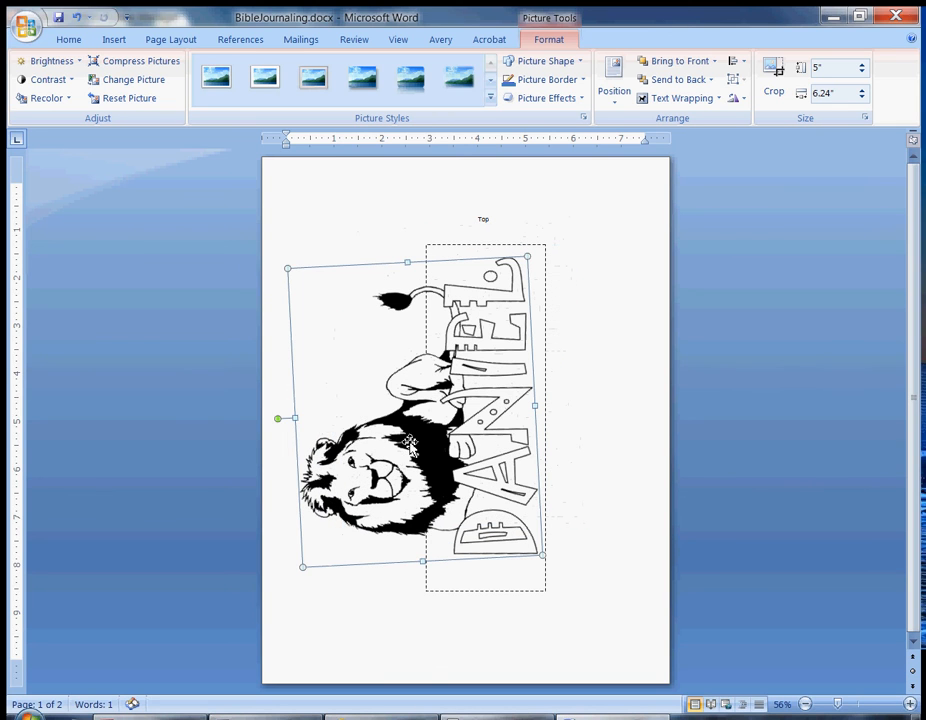
left_click_drag(279, 413, 278, 411)
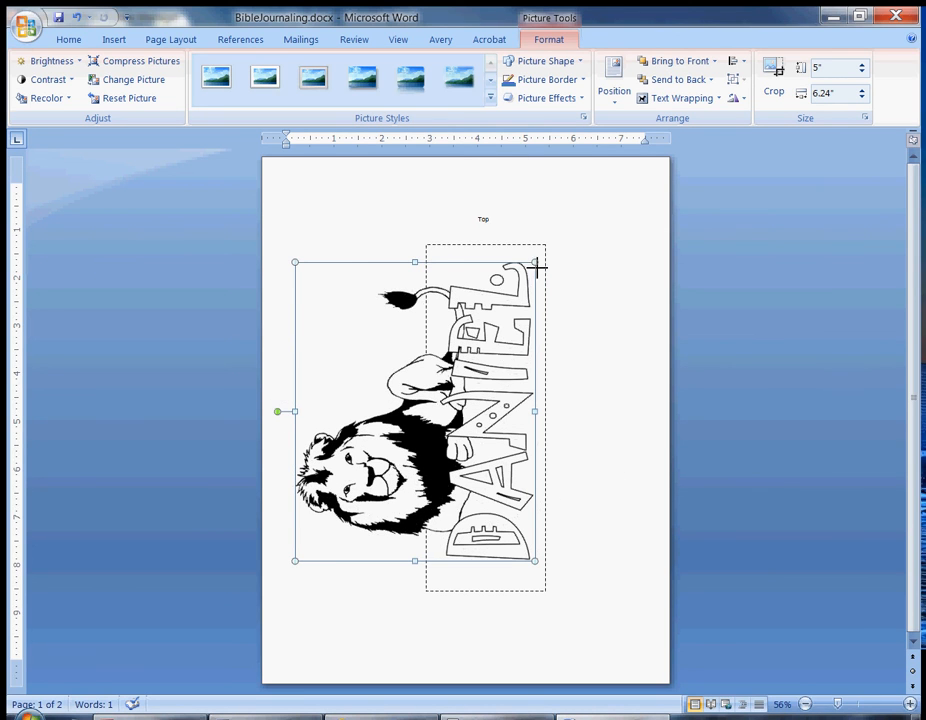
Enlarge the rotated picture to about 5.28 by 6.59 inches and nudge it until the lettering is centred in the dashed box.
left_click_drag(537, 265, 540, 256)
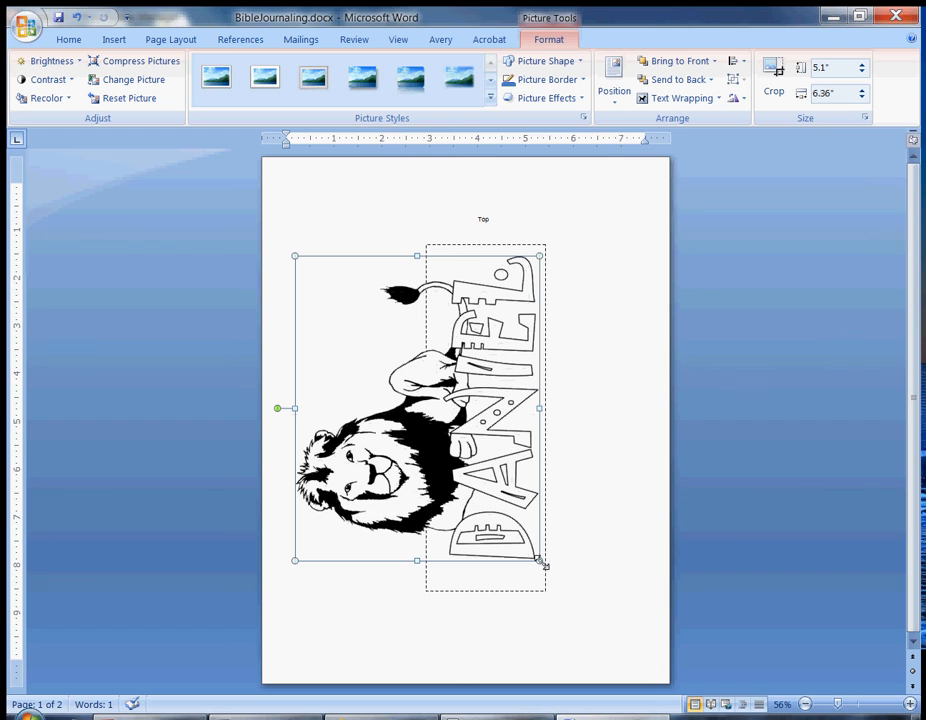
left_click_drag(541, 565, 548, 572)
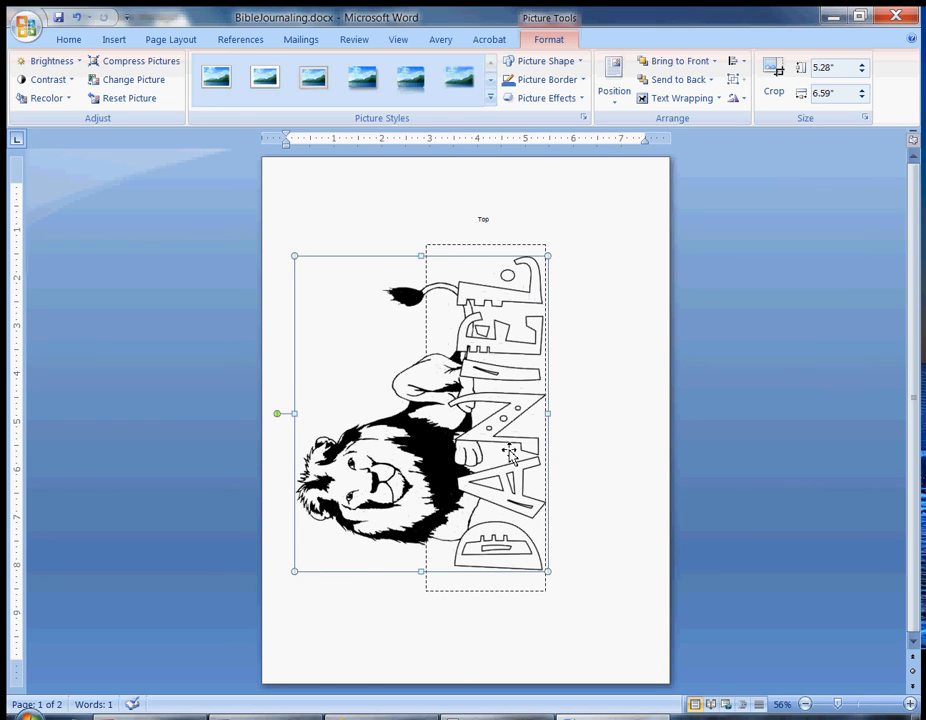
key("ctrl+Left")
key("ctrl+Left")
key("ctrl+Left")
key("ctrl+Left")
key("ctrl+Left")
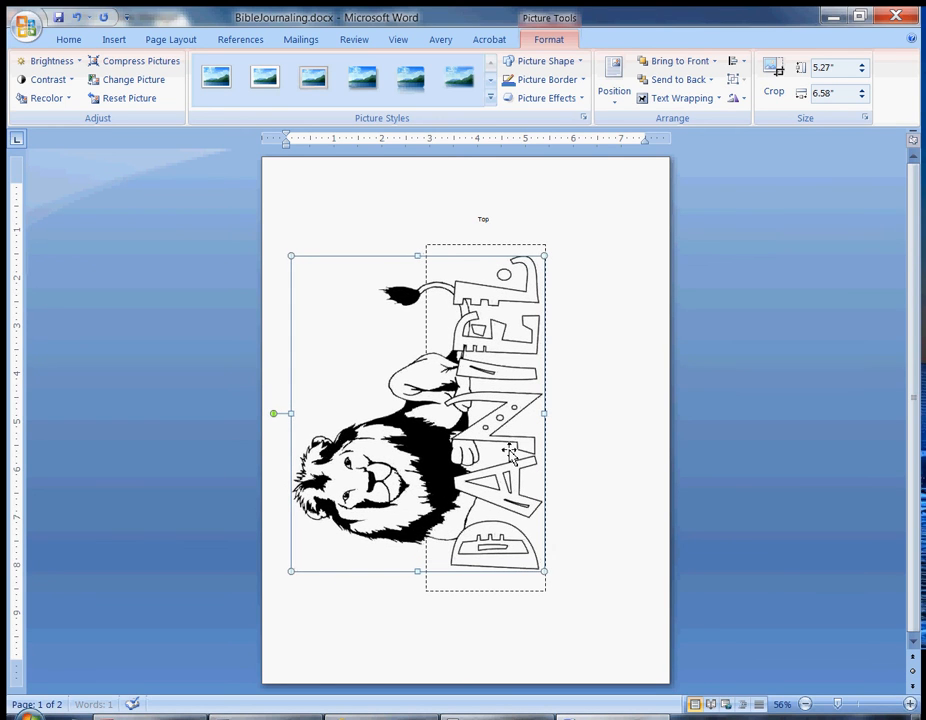
key("ctrl+Left")
key("ctrl+Left")
key("ctrl+Down")
key("ctrl+Down")
key("ctrl+Down")
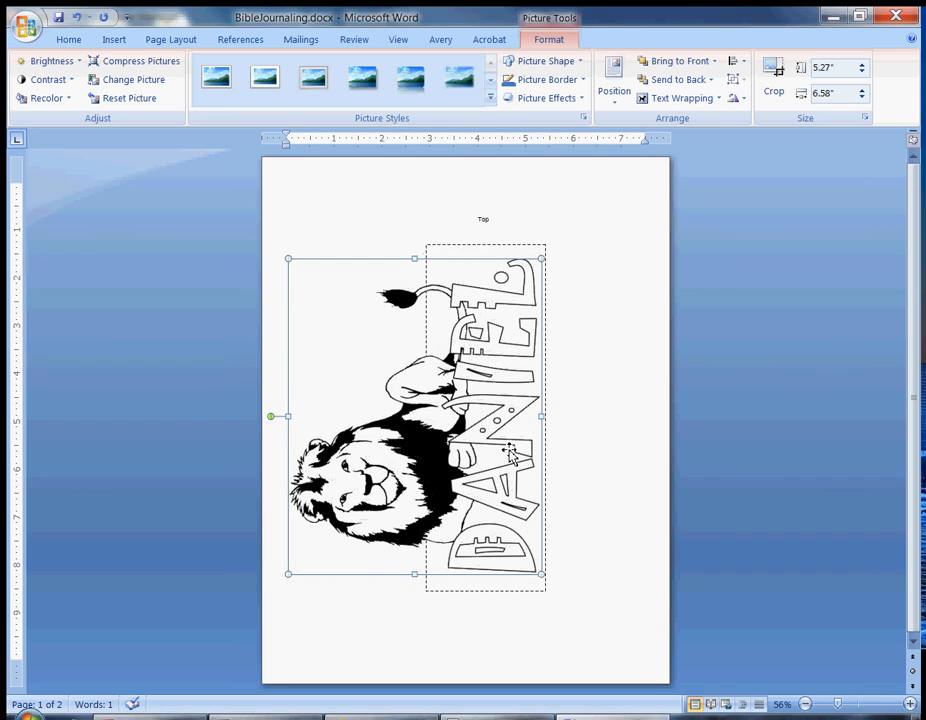
left_click(578, 428)
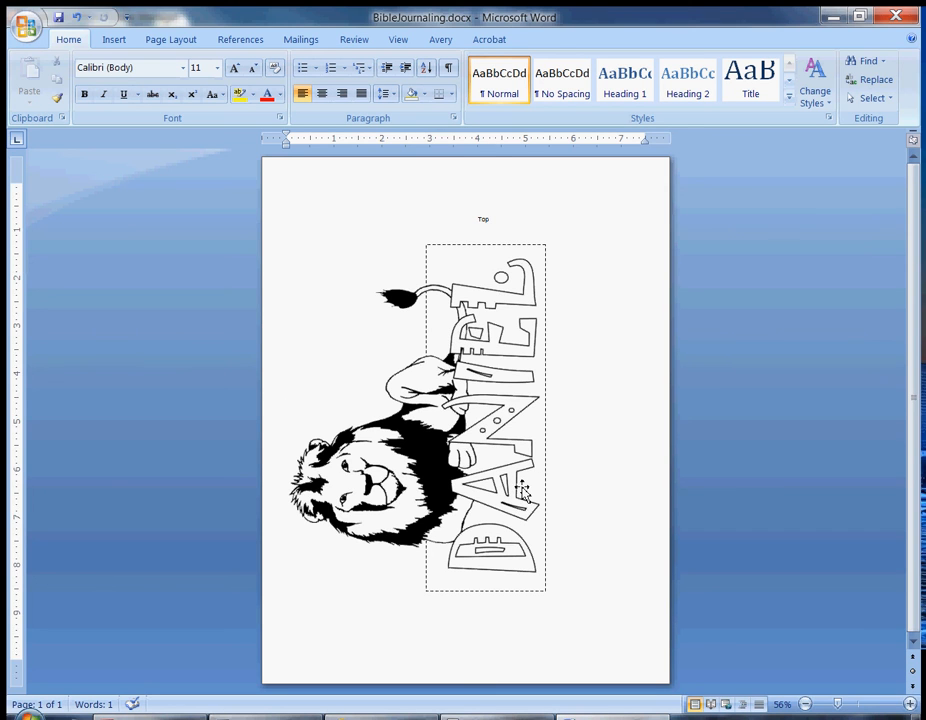
Preview the printed journaling page in a smaller window to check the Daniel picture's placement.
left_click(25, 26)
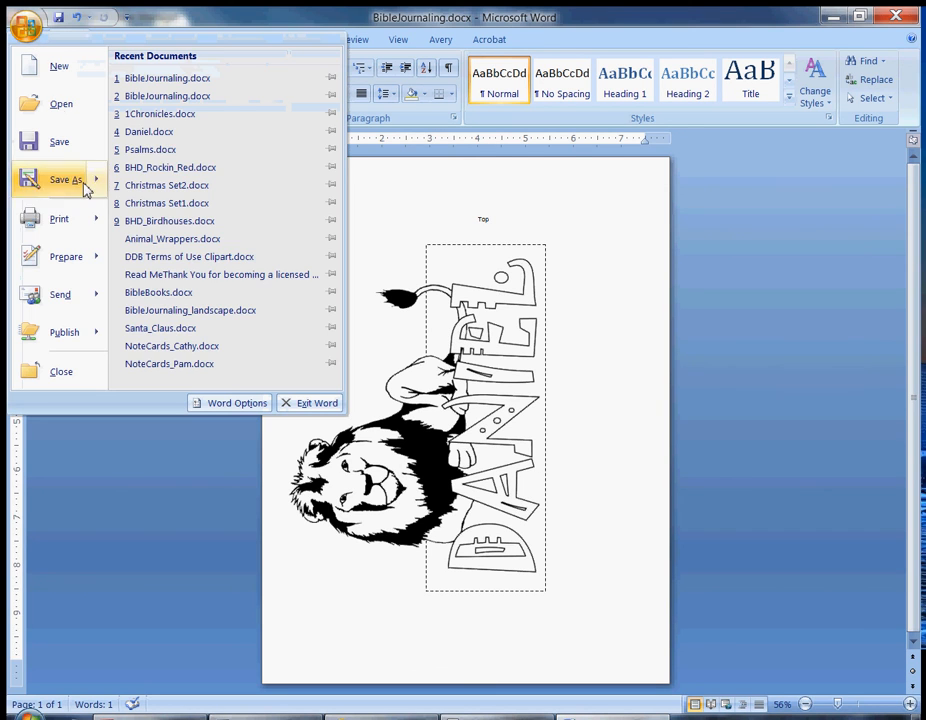
mouse_move(87, 220)
left_click(178, 186)
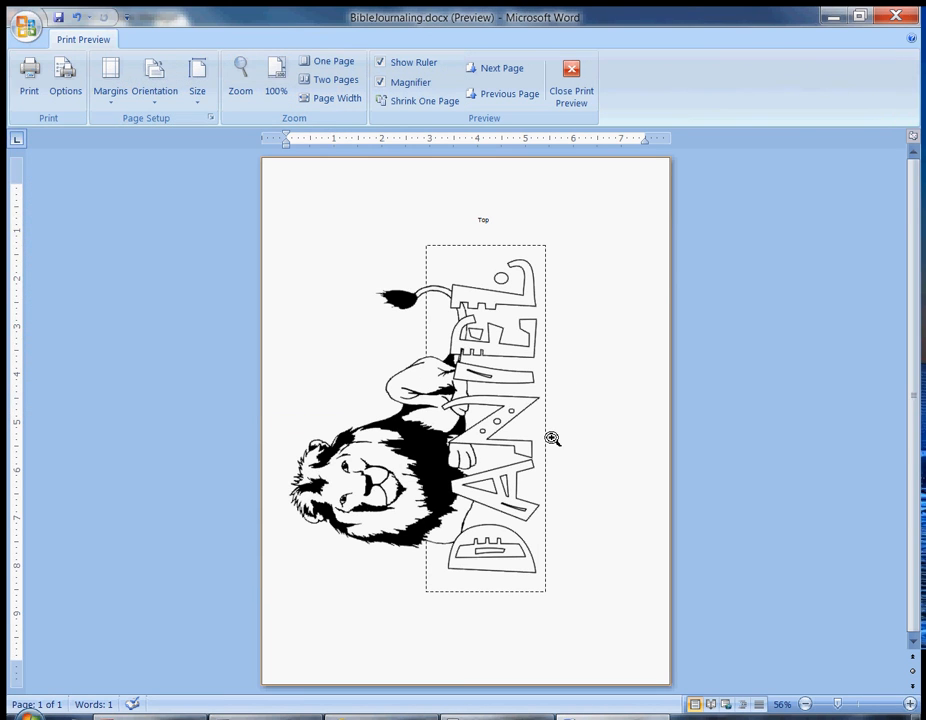
left_click(859, 15)
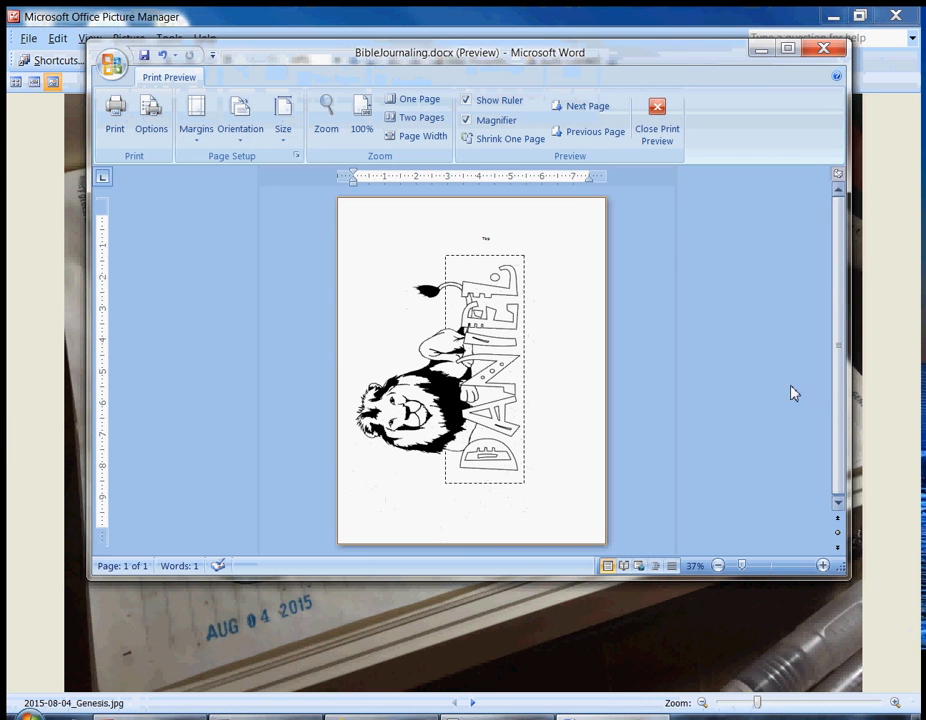
left_click_drag(847, 577, 845, 678)
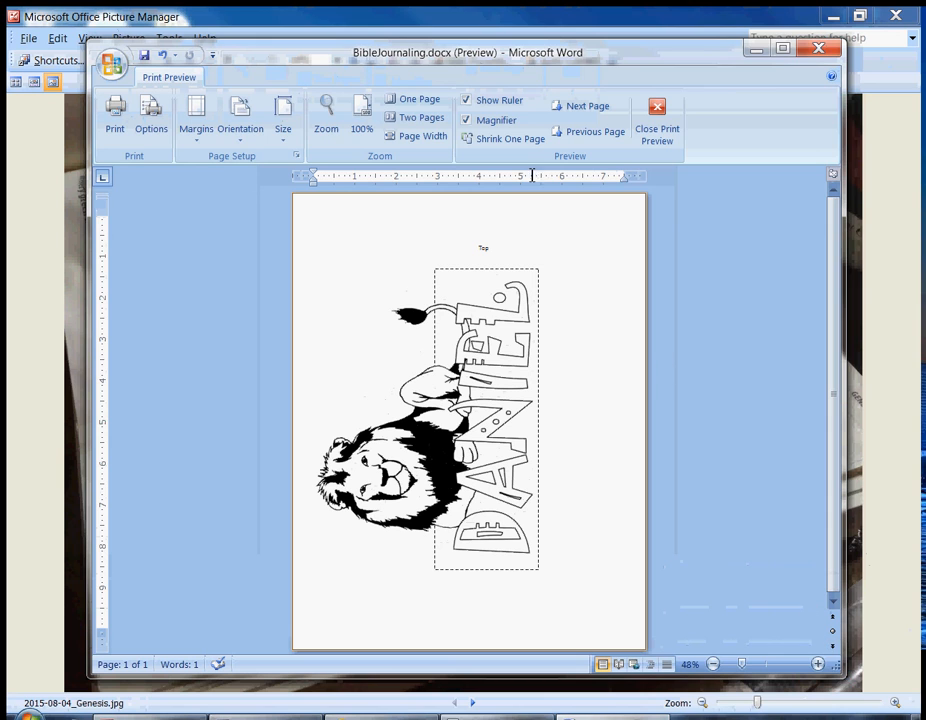
left_click_drag(478, 60, 459, 49)
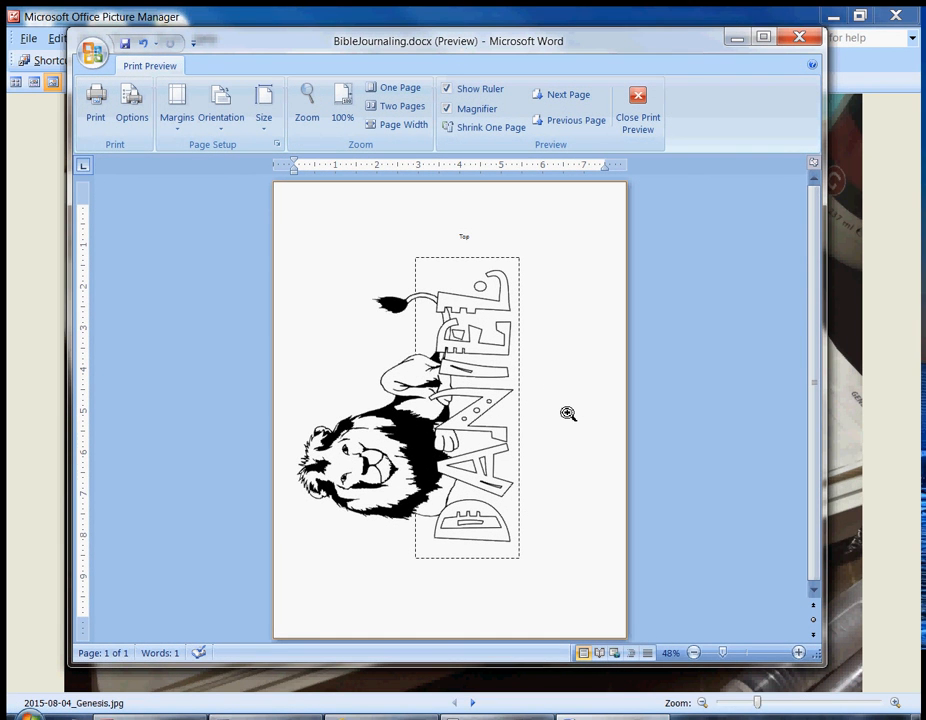
Leave the print preview and close BibleJournaling.docx without saving the changes.
left_click(643, 130)
left_click(800, 40)
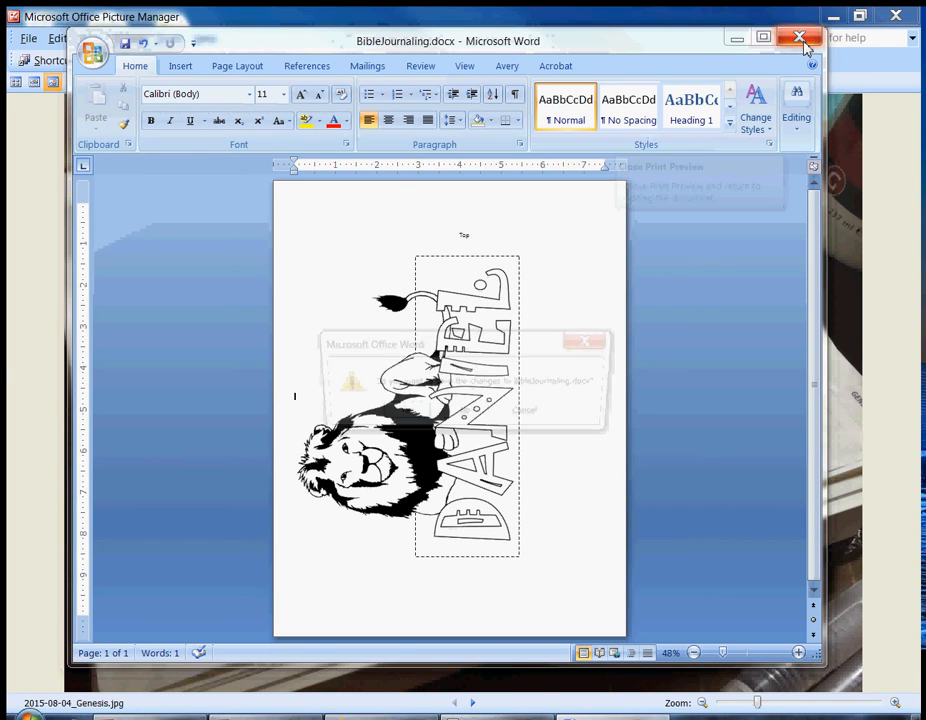
left_click(478, 418)
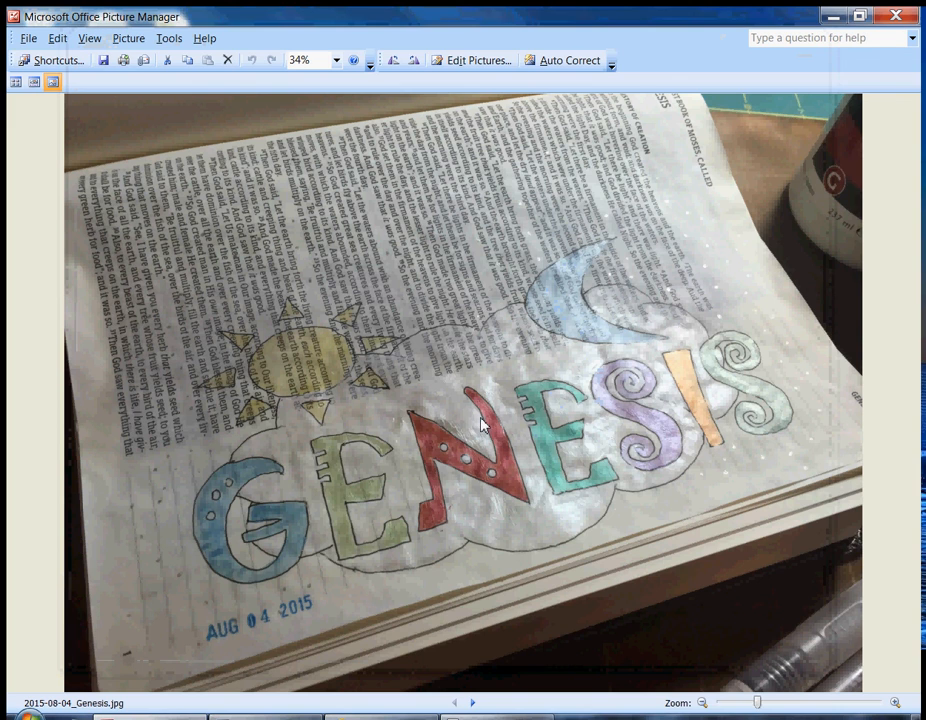